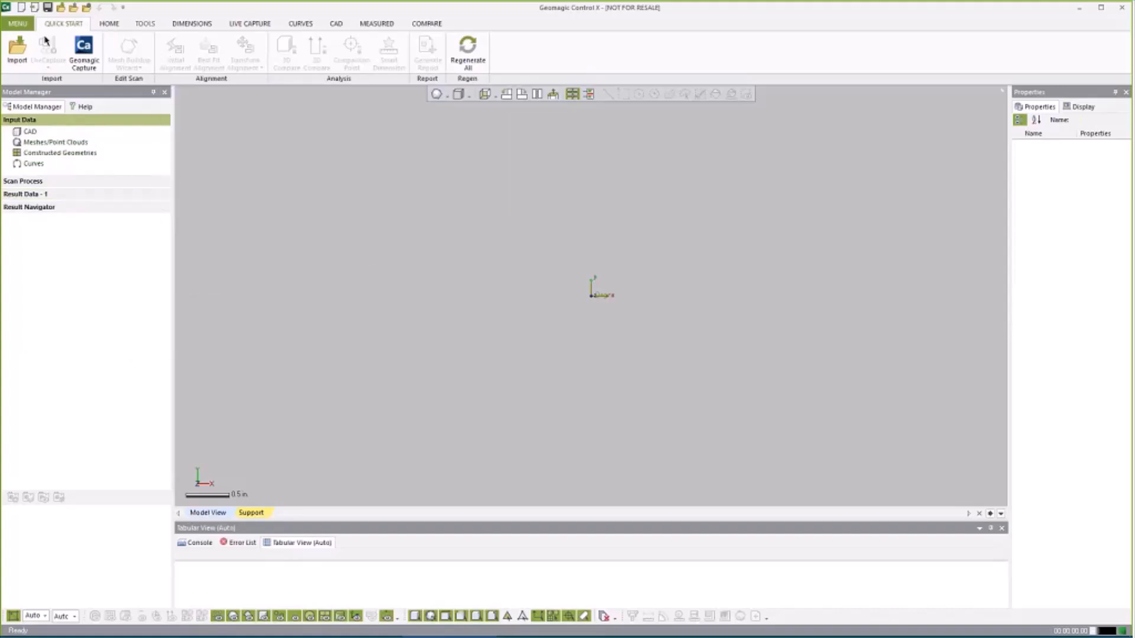
Import the scan mesh testthing2017.stl from the Parts folder.
{"action": "left_click", "coordinate": [18, 51]}
{"action": "scroll", "coordinate": [448, 289], "scroll_direction": "down", "scroll_amount": 16}
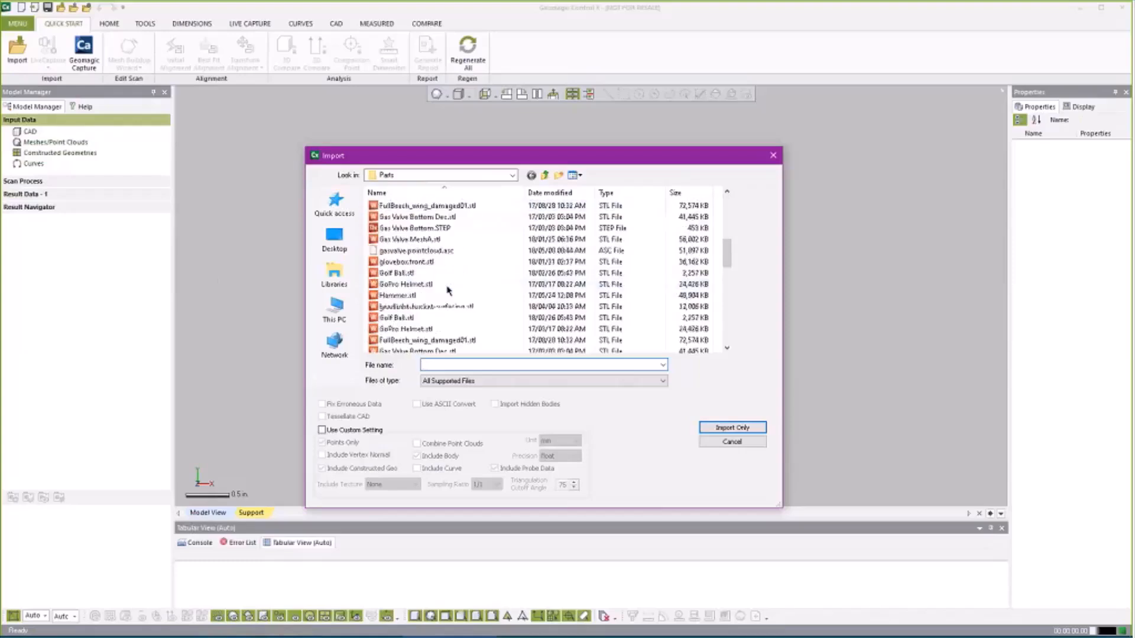
{"action": "scroll", "coordinate": [446, 295], "scroll_direction": "down", "scroll_amount": 3}
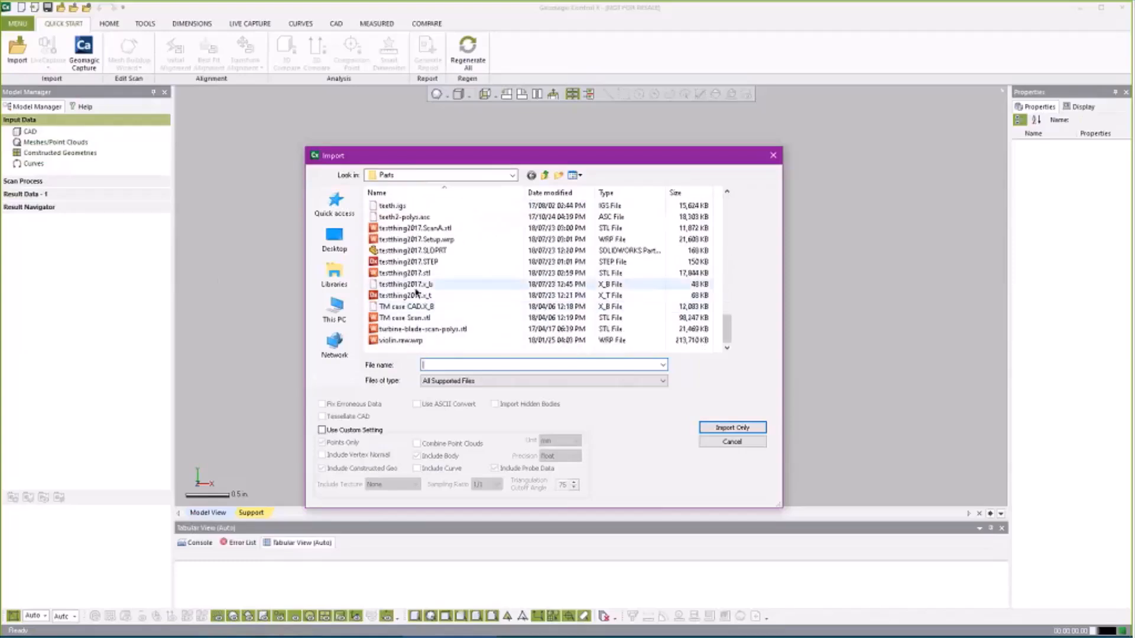
{"action": "left_click", "coordinate": [464, 274]}
{"action": "left_click", "coordinate": [736, 427]}
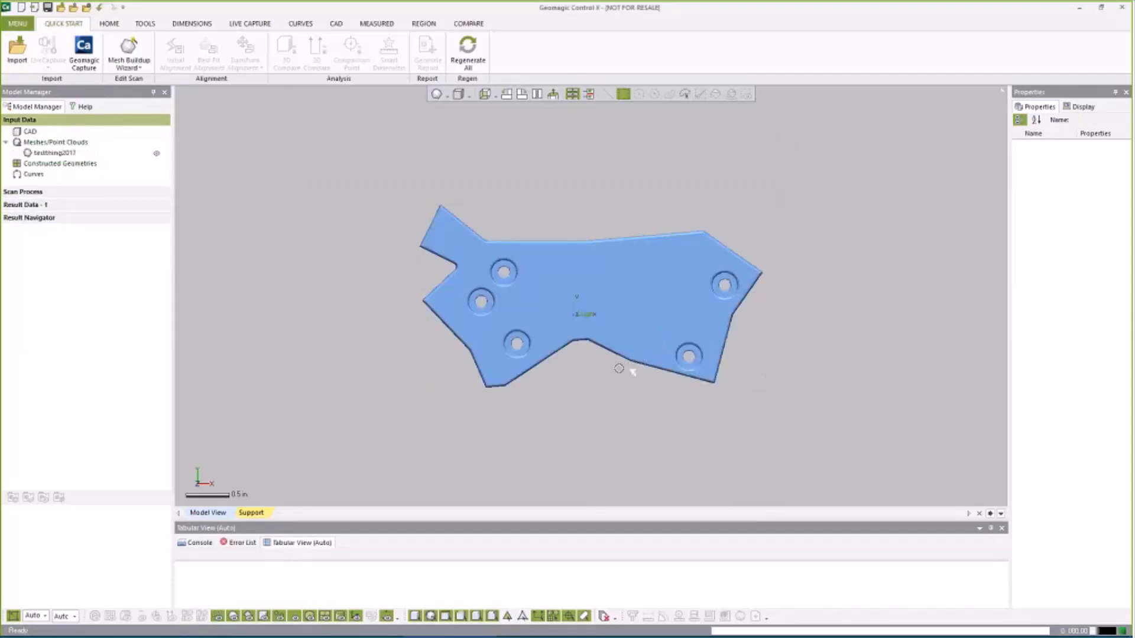
Auto Segment the imported mesh into geometric regions with a sensitivity of 30 and the smoothest mesh roughness setting.
{"action": "right_click_drag", "start_coordinate": [615, 329], "coordinate": [566, 324]}
{"action": "scroll", "coordinate": [566, 324], "scroll_direction": "up", "scroll_amount": 5}
{"action": "right_click_drag", "start_coordinate": [638, 295], "coordinate": [651, 243]}
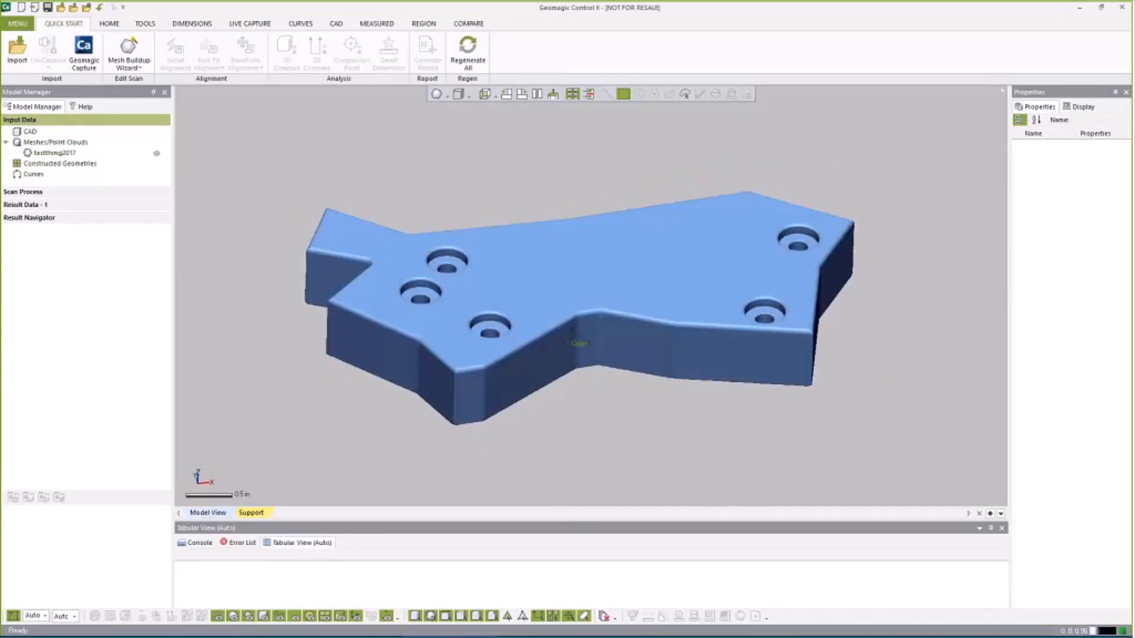
{"action": "left_click", "coordinate": [430, 25]}
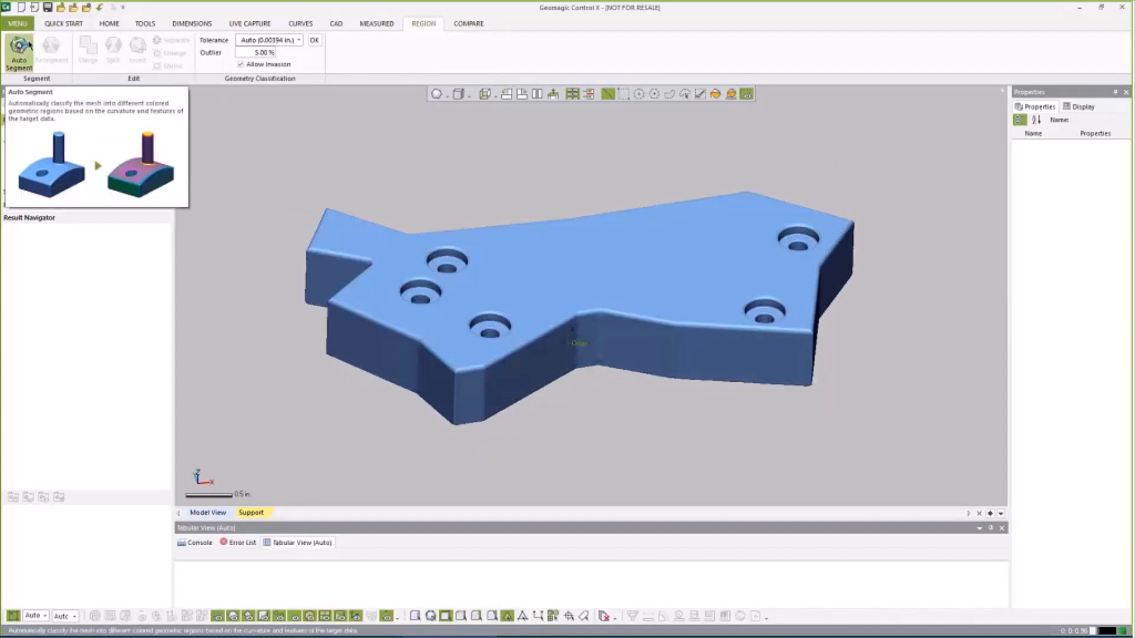
{"action": "left_click", "coordinate": [19, 52]}
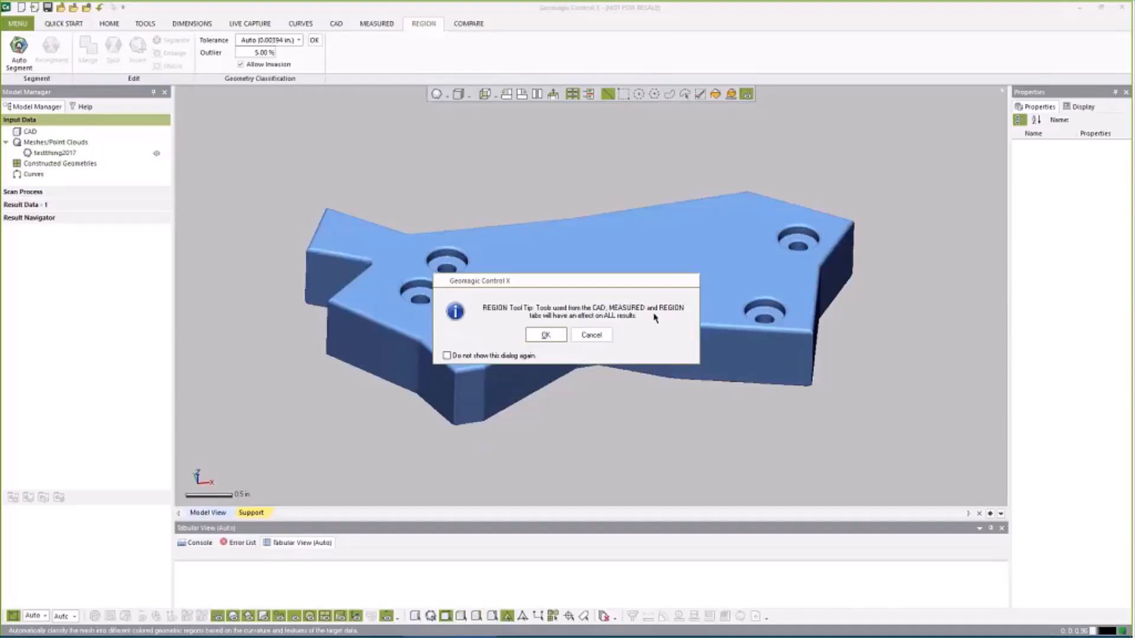
{"action": "left_click", "coordinate": [545, 334]}
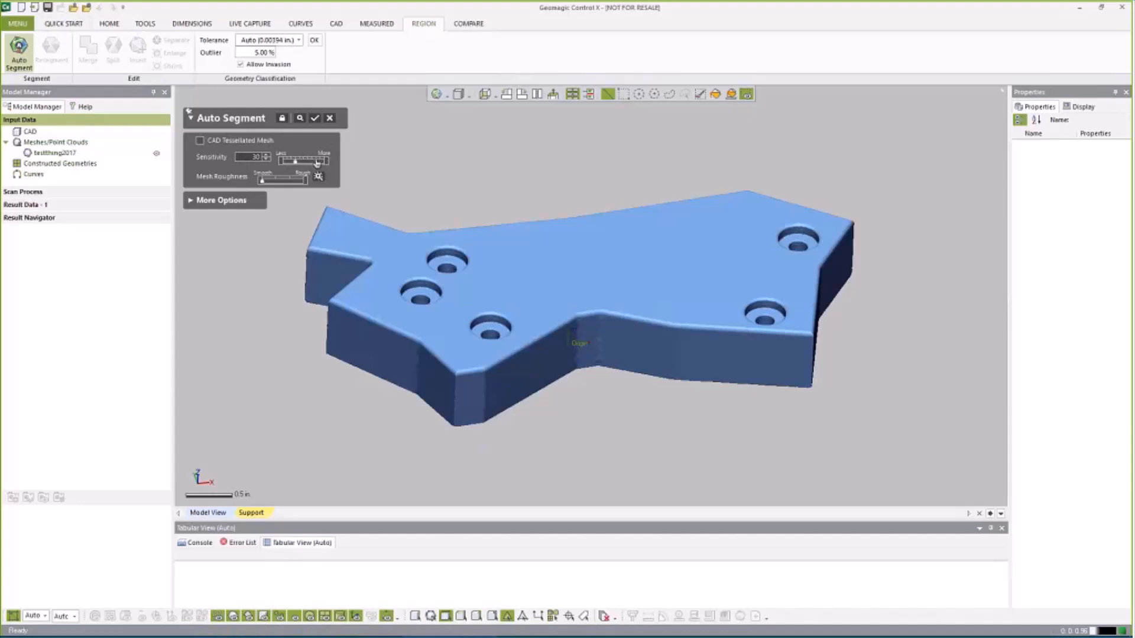
{"action": "right_click_drag", "start_coordinate": [610, 282], "coordinate": [578, 268]}
{"action": "middle_click_drag", "start_coordinate": [551, 270], "coordinate": [605, 264]}
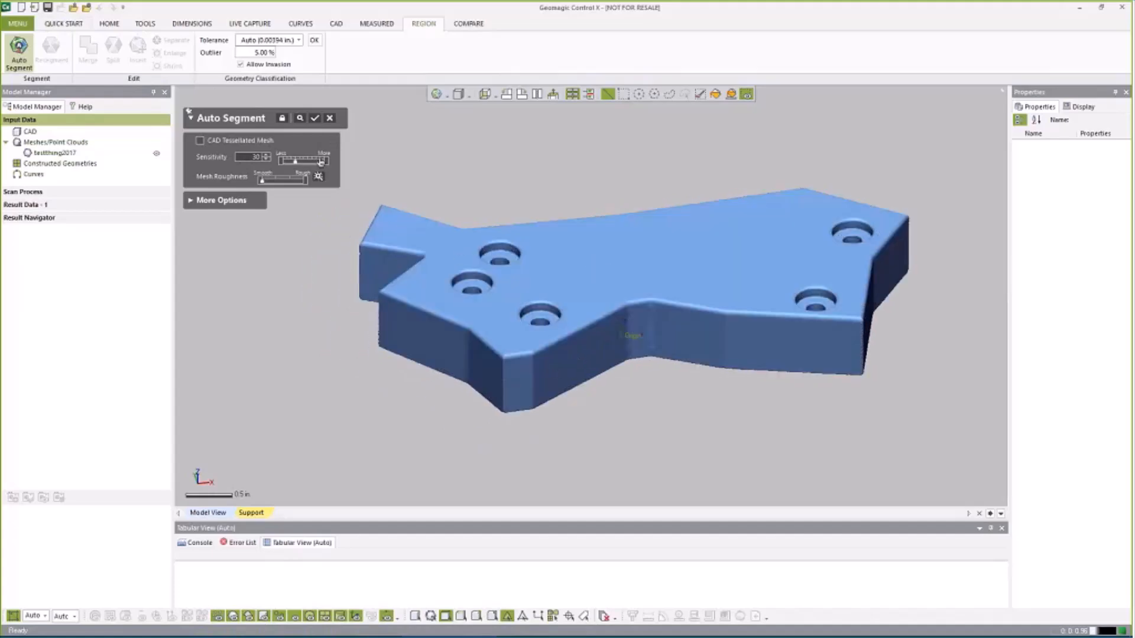
{"action": "scroll", "coordinate": [639, 353], "scroll_direction": "up", "scroll_amount": 5}
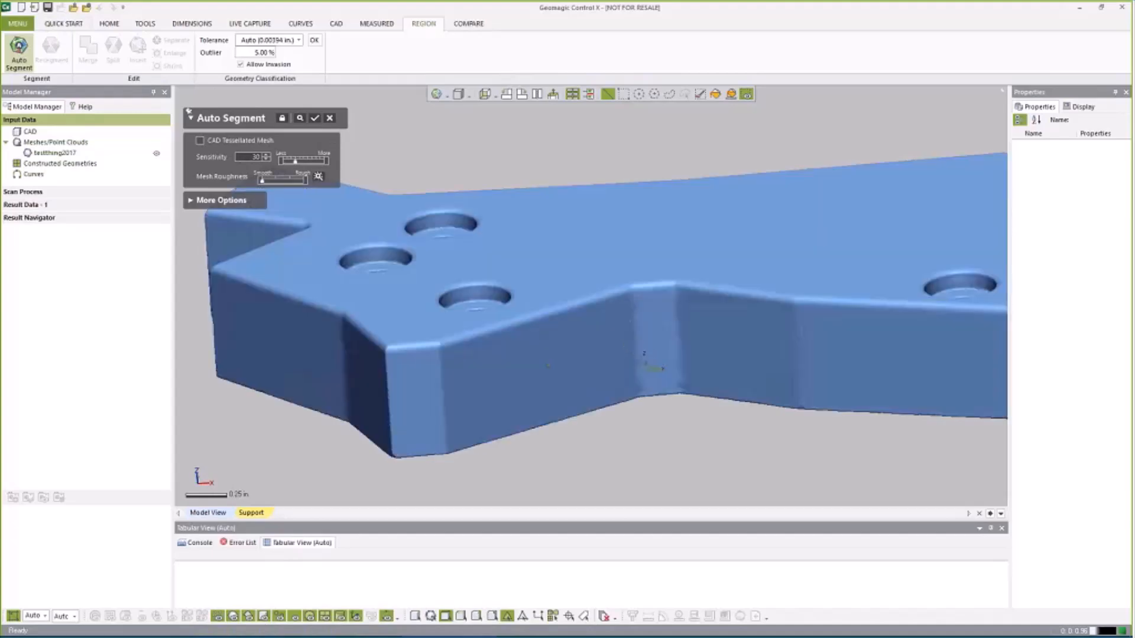
{"action": "scroll", "coordinate": [532, 343], "scroll_direction": "down", "scroll_amount": 5}
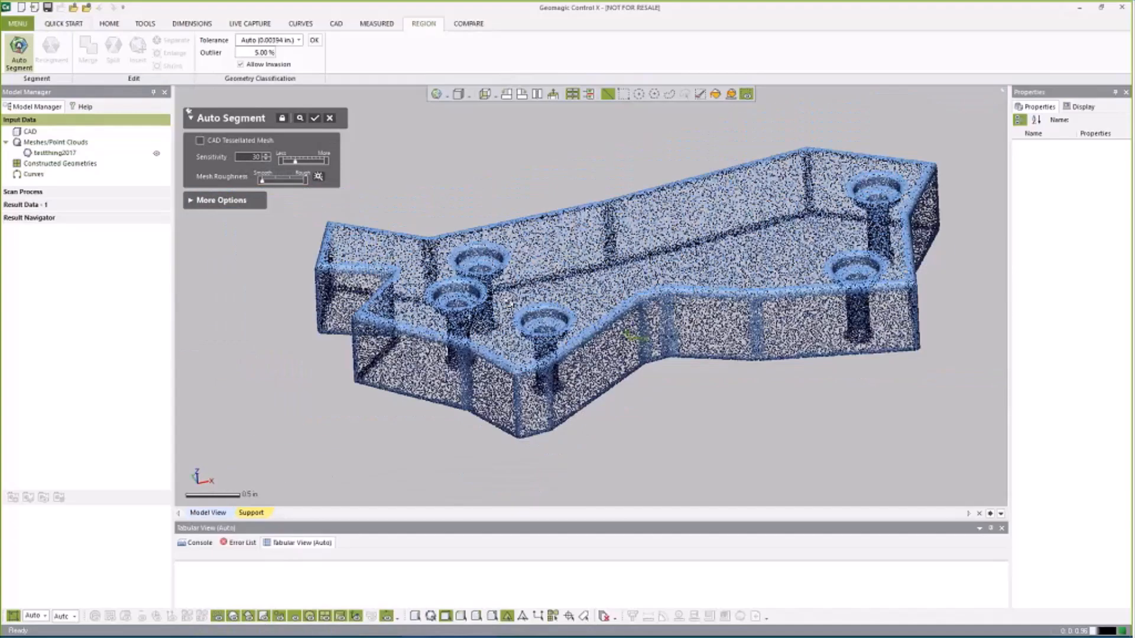
{"action": "right_click_drag", "start_coordinate": [598, 285], "coordinate": [484, 284]}
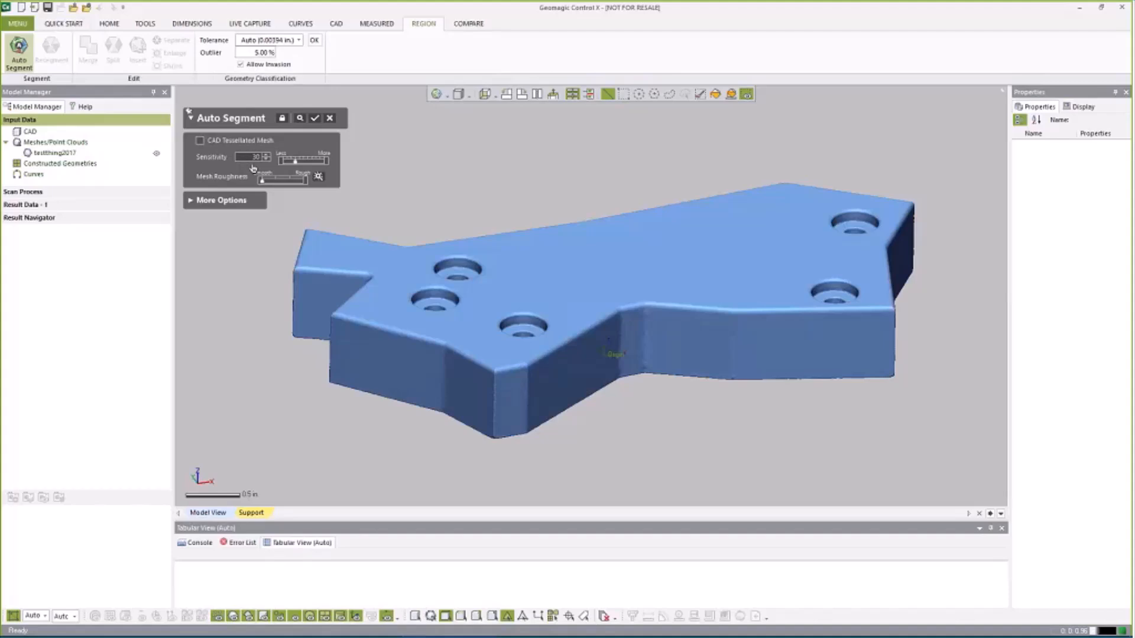
{"action": "left_click", "coordinate": [313, 119]}
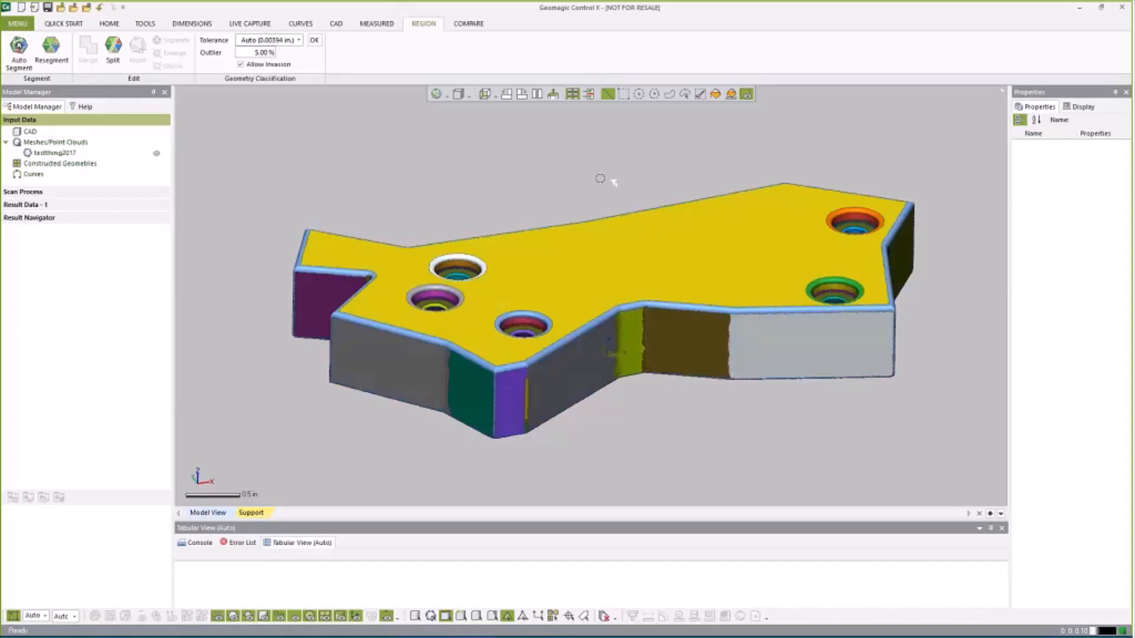
Insert a new region from a narrow vertical strip of faces crossing the grey side wall near the teal one and the adjoining top face.
{"action": "mouse_move", "coordinate": [601, 314]}
{"action": "right_mouse_down"}
{"action": "mouse_move", "coordinate": [595, 232]}
{"action": "mouse_move", "coordinate": [585, 236]}
{"action": "mouse_move", "coordinate": [585, 337]}
{"action": "right_mouse_up"}
{"action": "mouse_move", "coordinate": [549, 375]}
{"action": "right_mouse_down"}
{"action": "mouse_move", "coordinate": [604, 386]}
{"action": "mouse_move", "coordinate": [507, 392]}
{"action": "mouse_move", "coordinate": [565, 341]}
{"action": "mouse_move", "coordinate": [459, 362]}
{"action": "mouse_move", "coordinate": [626, 328]}
{"action": "mouse_move", "coordinate": [598, 400]}
{"action": "right_mouse_up"}
{"action": "scroll", "coordinate": [594, 334], "scroll_direction": "up", "scroll_amount": 5}
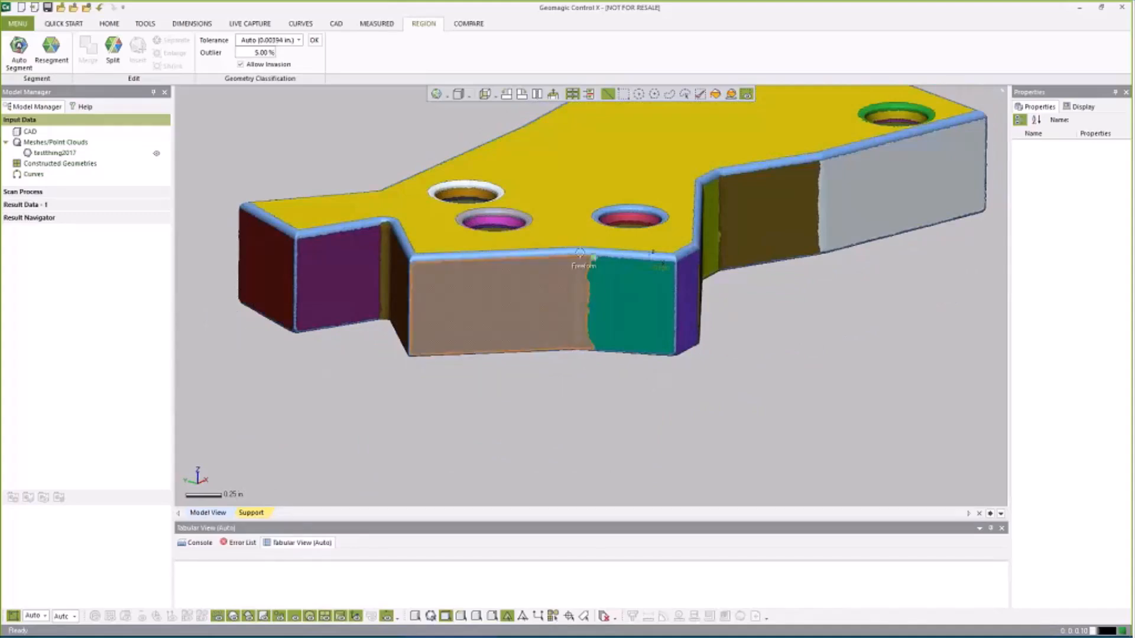
{"action": "right_click_drag", "start_coordinate": [578, 326], "coordinate": [579, 375], "text": "ctrl"}
{"action": "scroll", "coordinate": [615, 358], "scroll_direction": "up", "scroll_amount": 2}
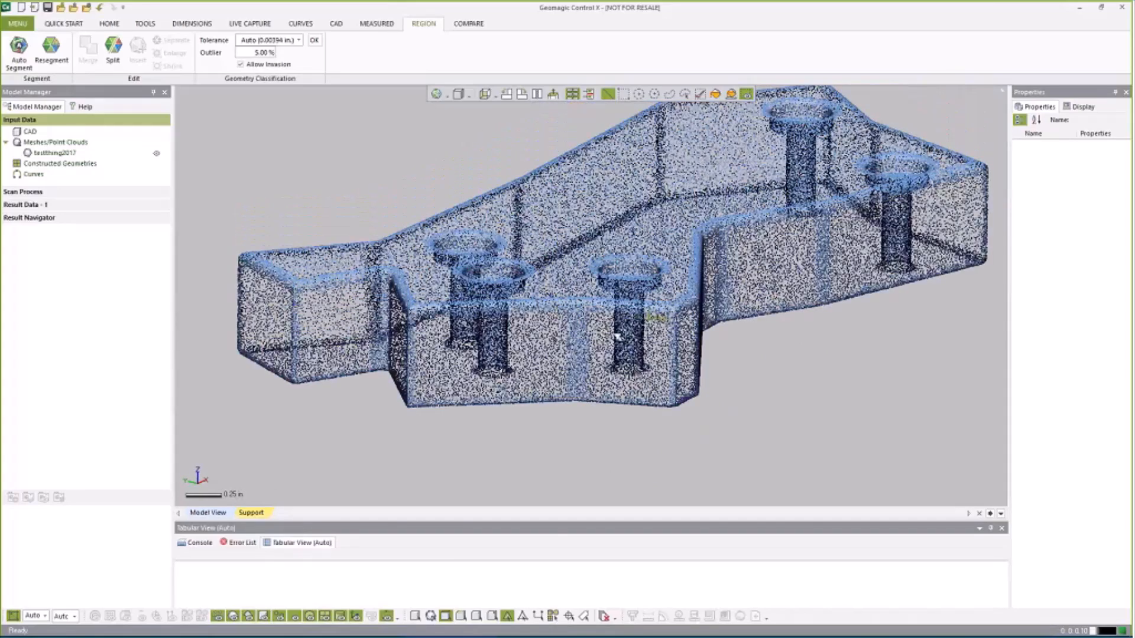
{"action": "scroll", "coordinate": [587, 358], "scroll_direction": "up", "scroll_amount": 2}
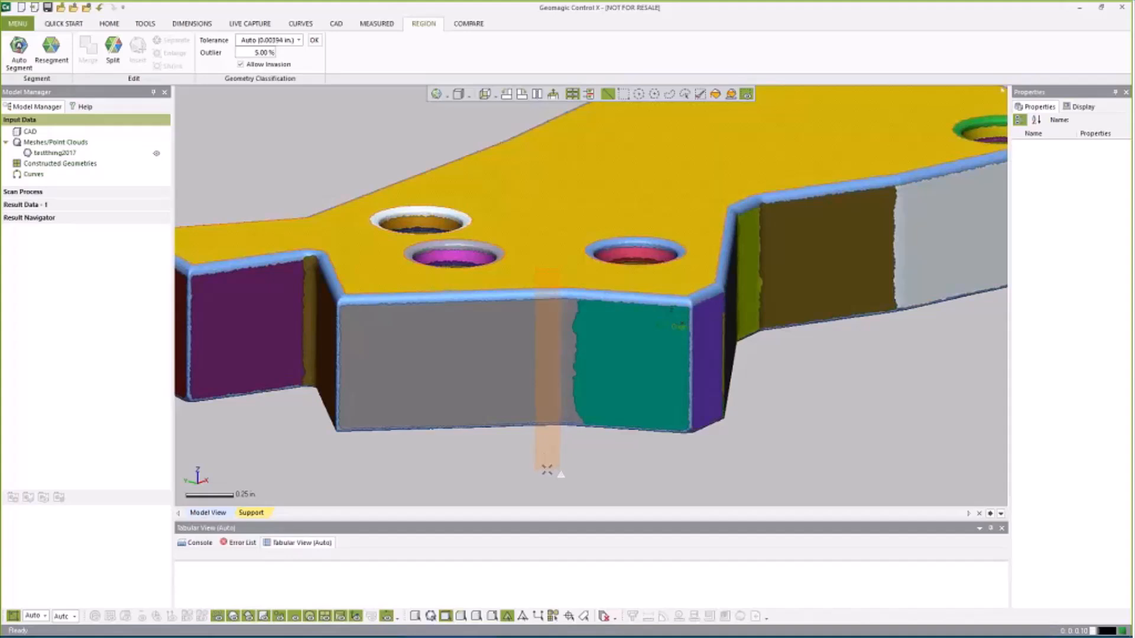
{"action": "left_click", "coordinate": [547, 468]}
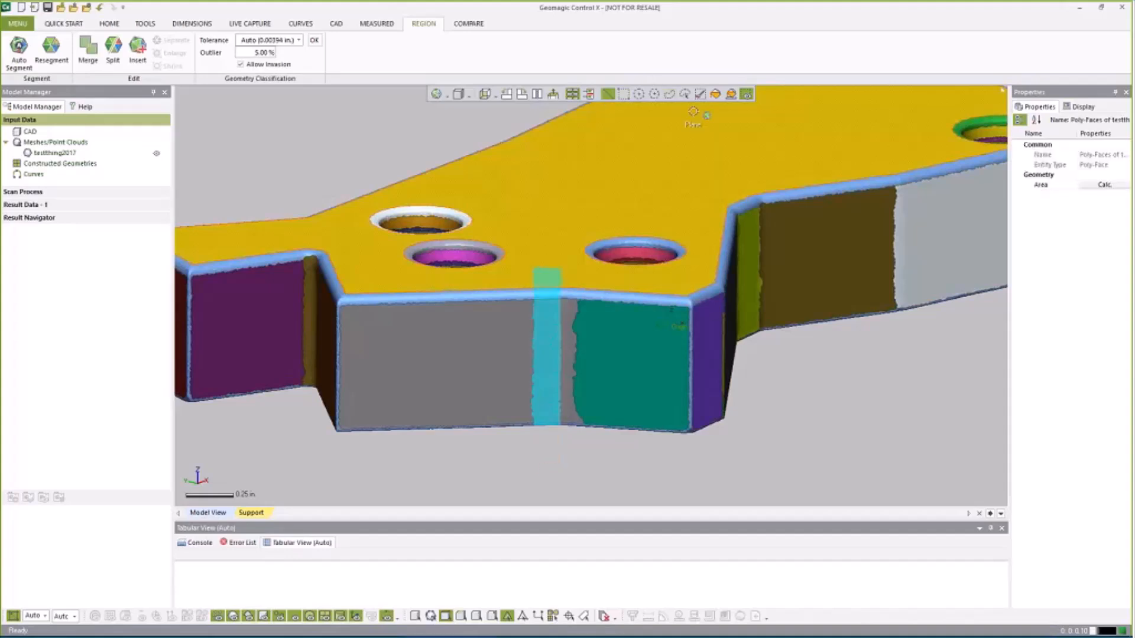
{"action": "left_click", "coordinate": [141, 56]}
{"action": "left_click", "coordinate": [147, 61]}
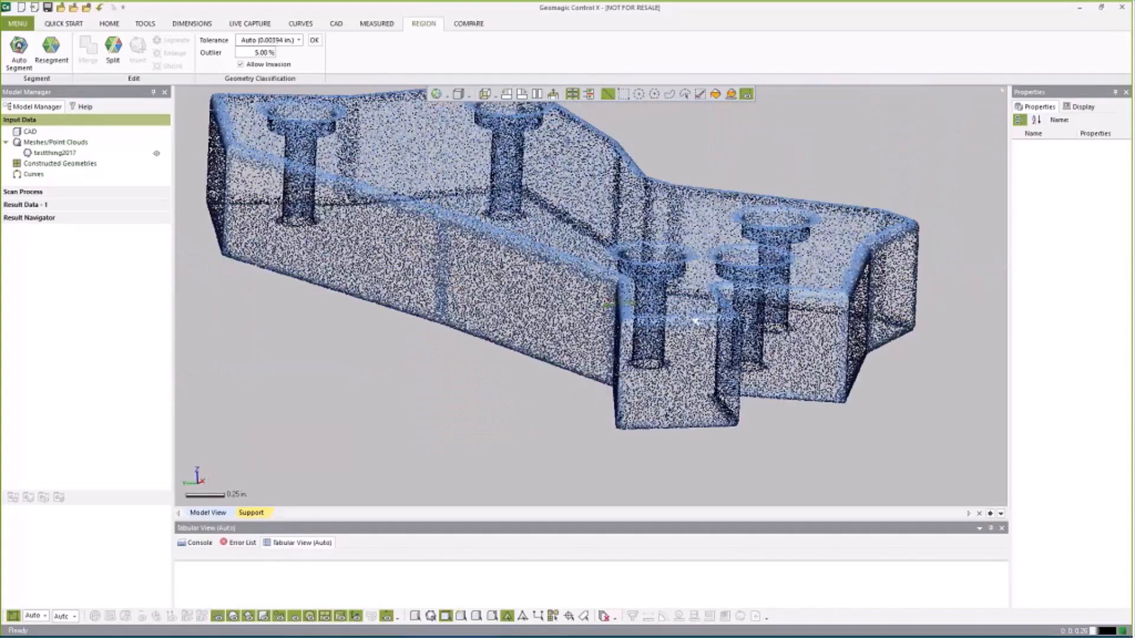
Split the long green side region in two with a vertical line near its slight bend, limiting the cut to that region.
{"action": "right_click_drag", "start_coordinate": [695, 321], "coordinate": [582, 373]}
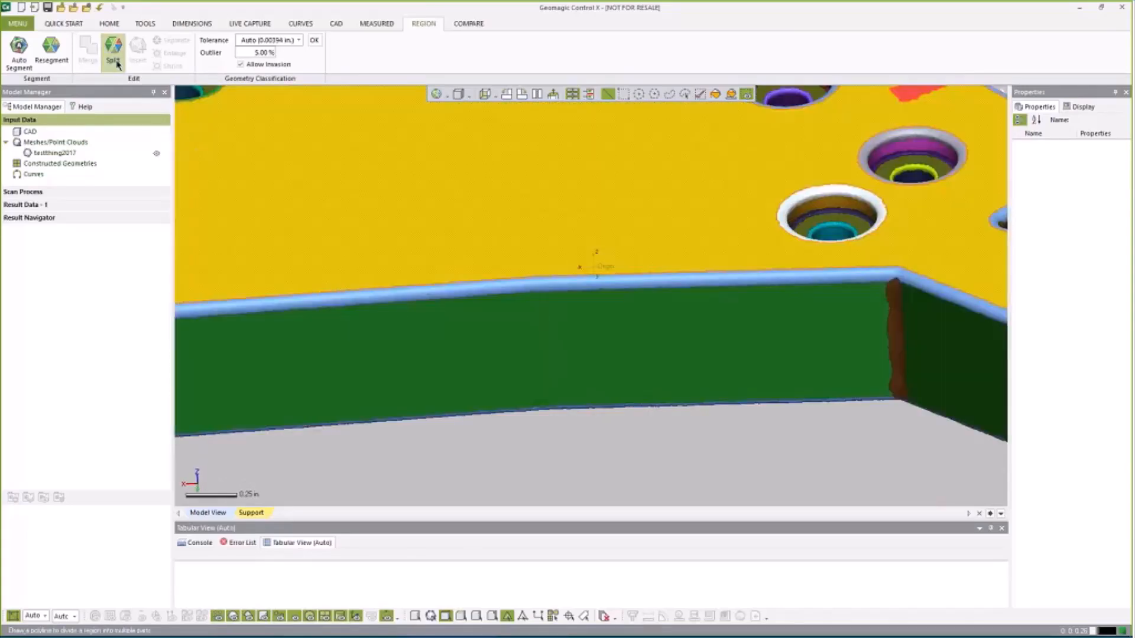
{"action": "left_click", "coordinate": [112, 50]}
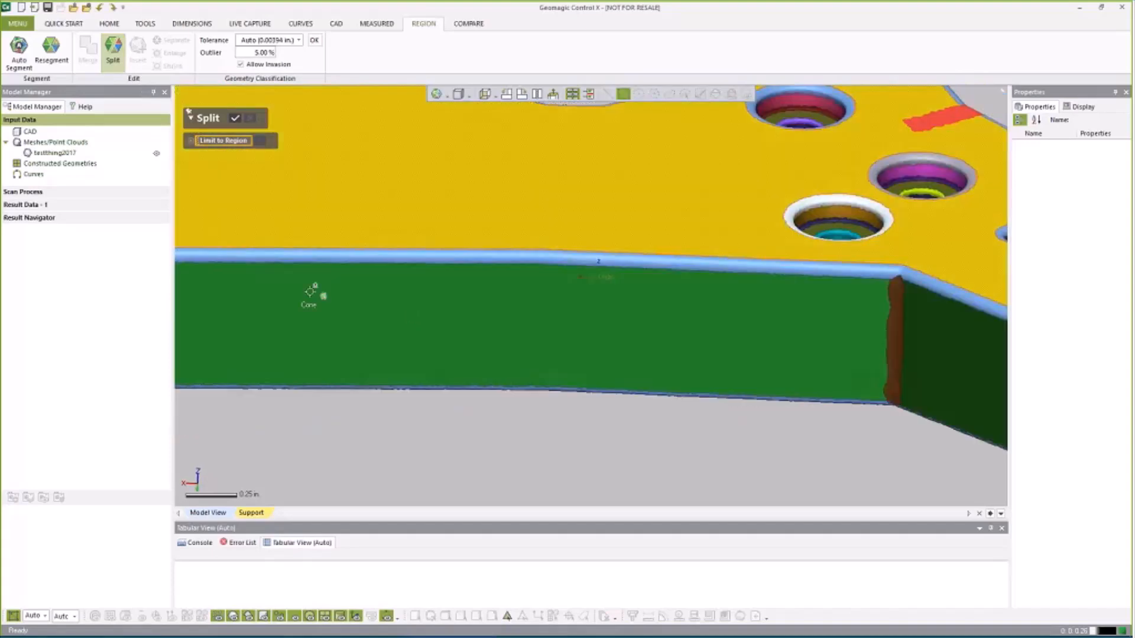
{"action": "left_click", "coordinate": [375, 319]}
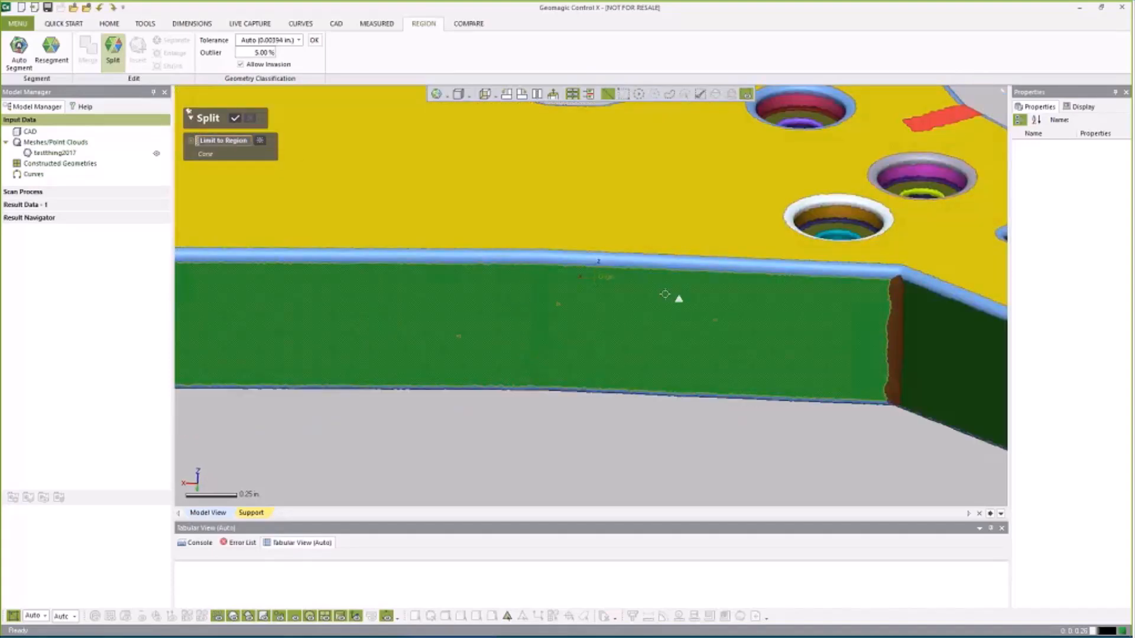
{"action": "mouse_move", "coordinate": [542, 360]}
{"action": "right_mouse_down"}
{"action": "mouse_move", "coordinate": [582, 372]}
{"action": "mouse_move", "coordinate": [567, 313]}
{"action": "right_mouse_up"}
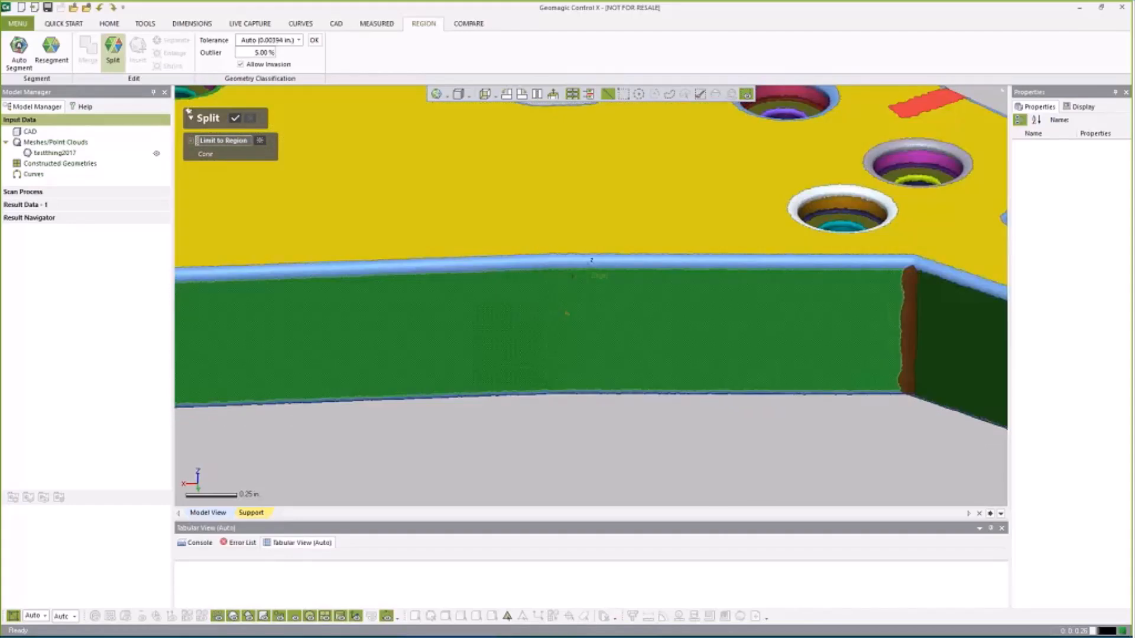
{"action": "mouse_move", "coordinate": [598, 366]}
{"action": "right_mouse_down"}
{"action": "mouse_move", "coordinate": [588, 322]}
{"action": "mouse_move", "coordinate": [546, 313]}
{"action": "mouse_move", "coordinate": [519, 181]}
{"action": "right_mouse_up"}
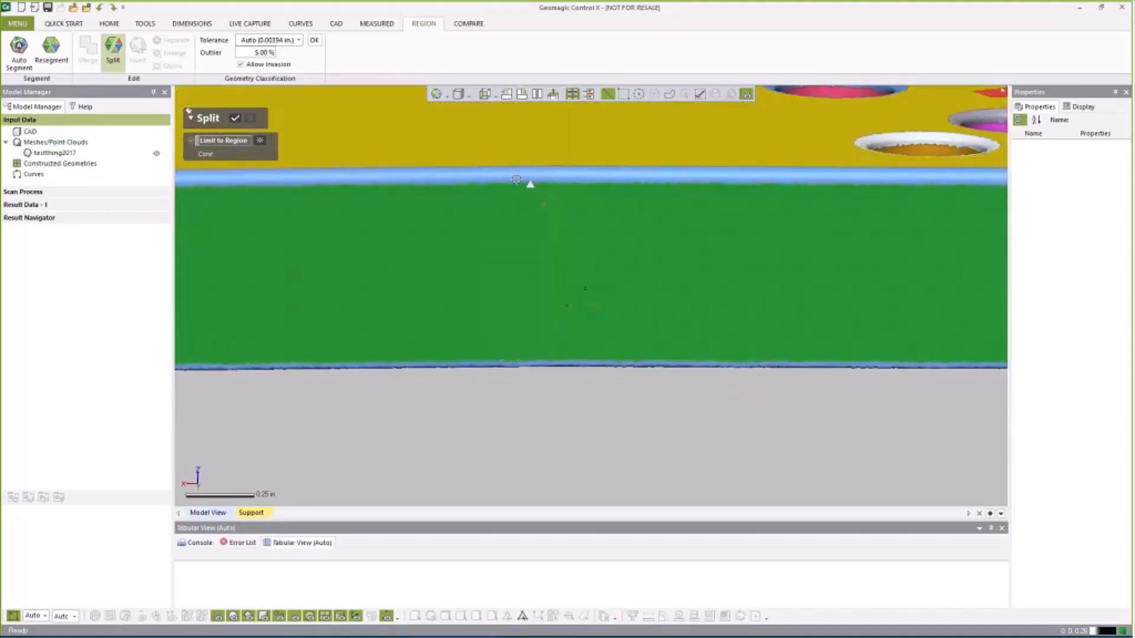
{"action": "left_click_drag", "start_coordinate": [516, 179], "coordinate": [525, 274]}
{"action": "left_click_drag", "start_coordinate": [521, 317], "coordinate": [517, 363]}
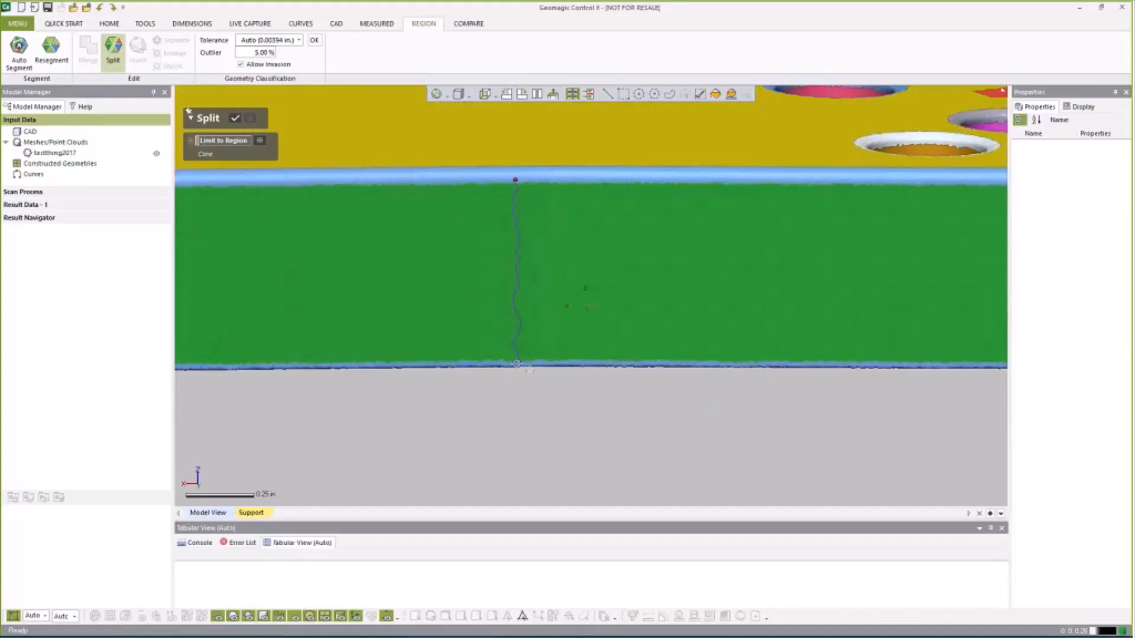
{"action": "left_click", "coordinate": [516, 364]}
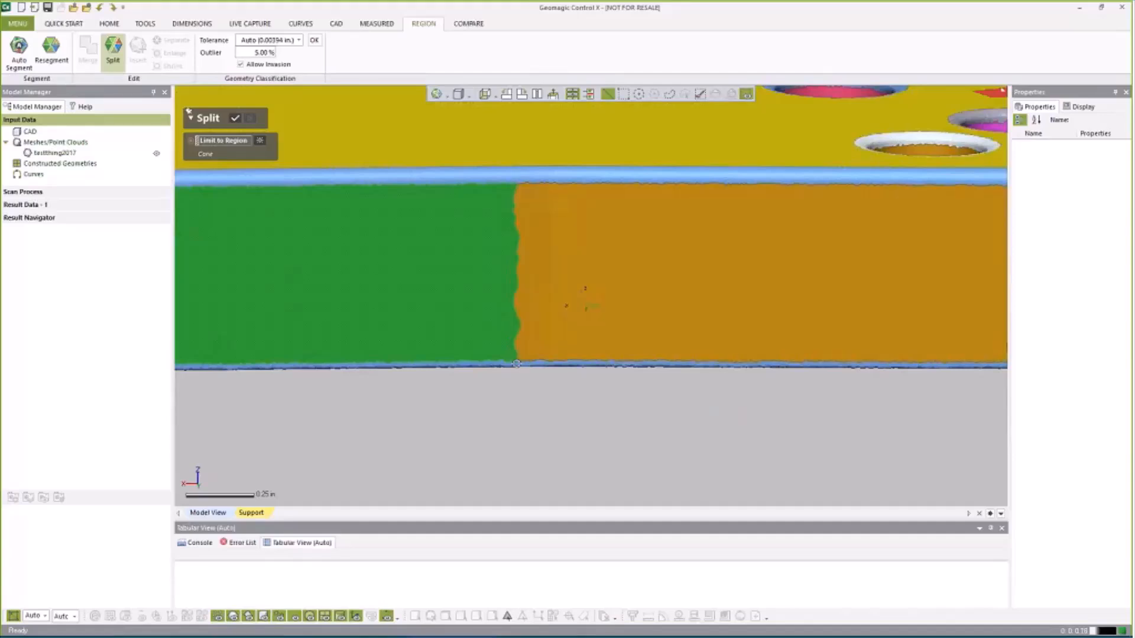
{"action": "left_click", "coordinate": [229, 147]}
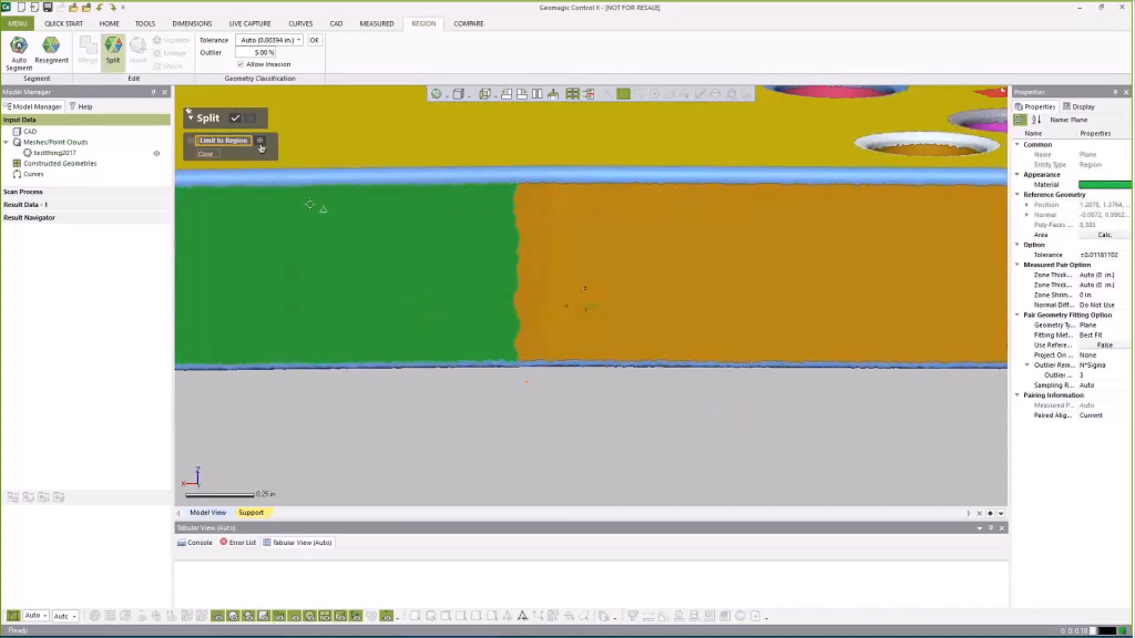
{"action": "left_click", "coordinate": [234, 118]}
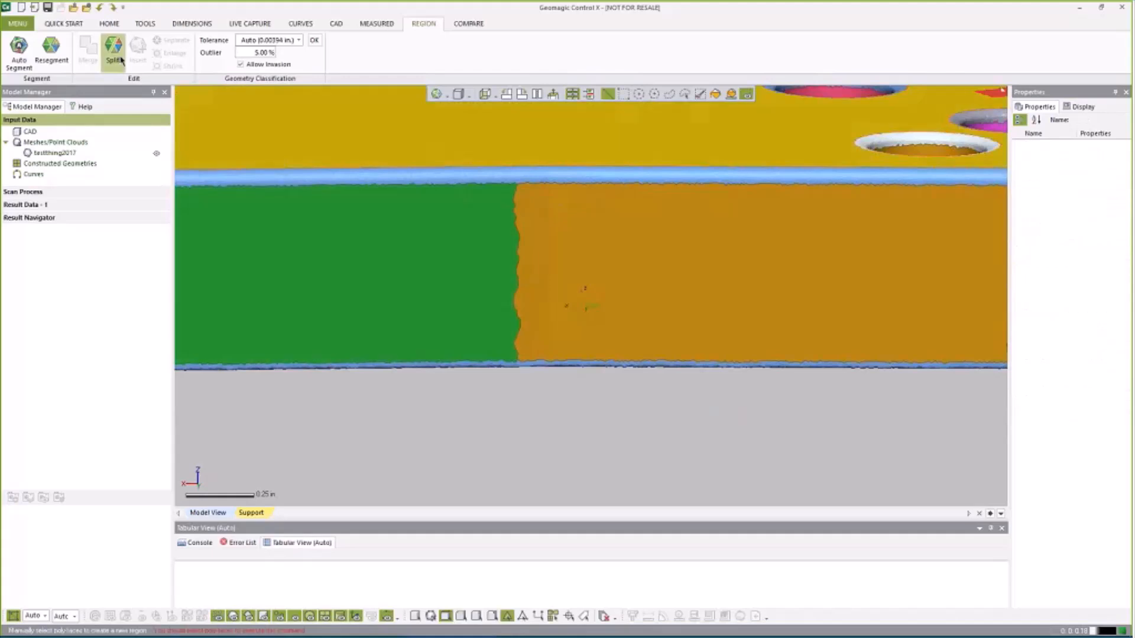
Split a narrow strip off the new orange side region with a second vertical line just beside the first cut.
{"action": "left_click", "coordinate": [211, 142]}
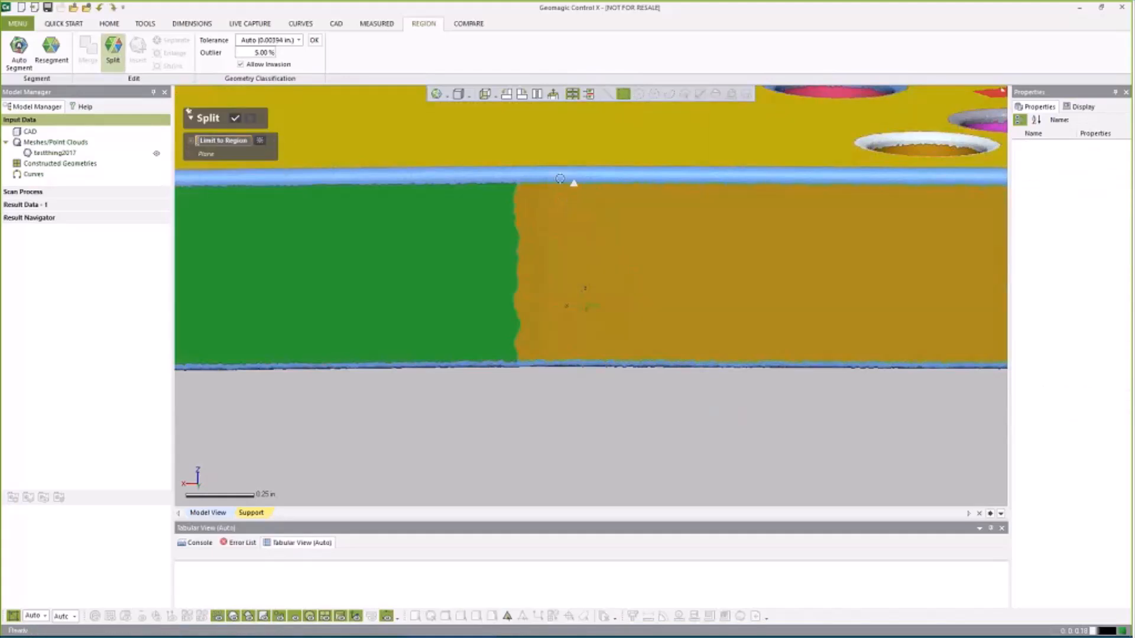
{"action": "left_click", "coordinate": [554, 177]}
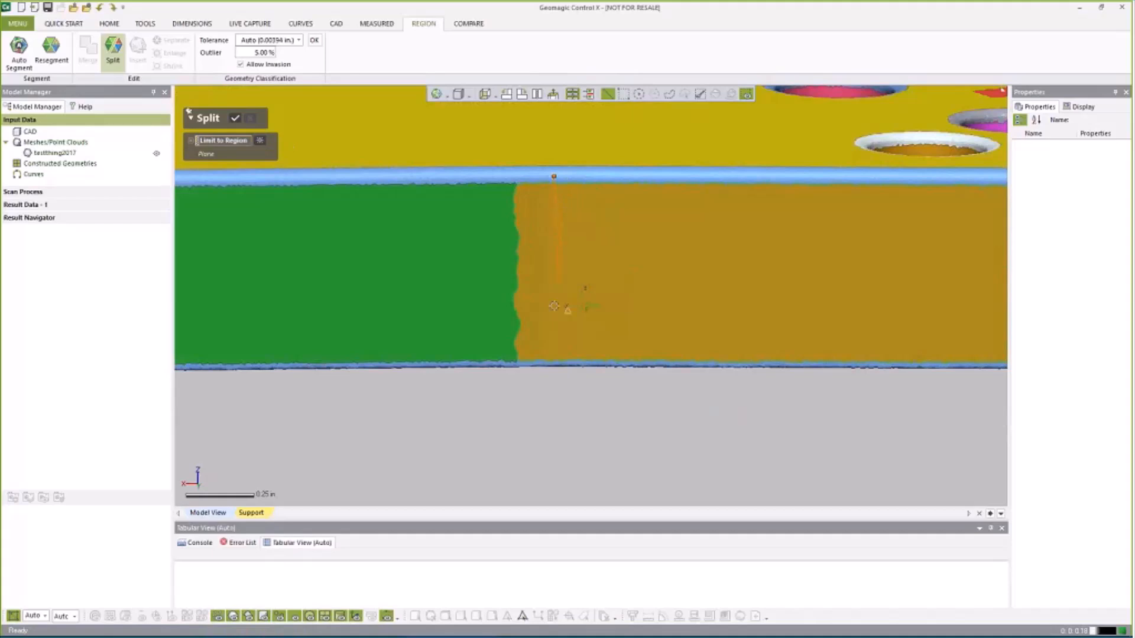
{"action": "left_click", "coordinate": [554, 361]}
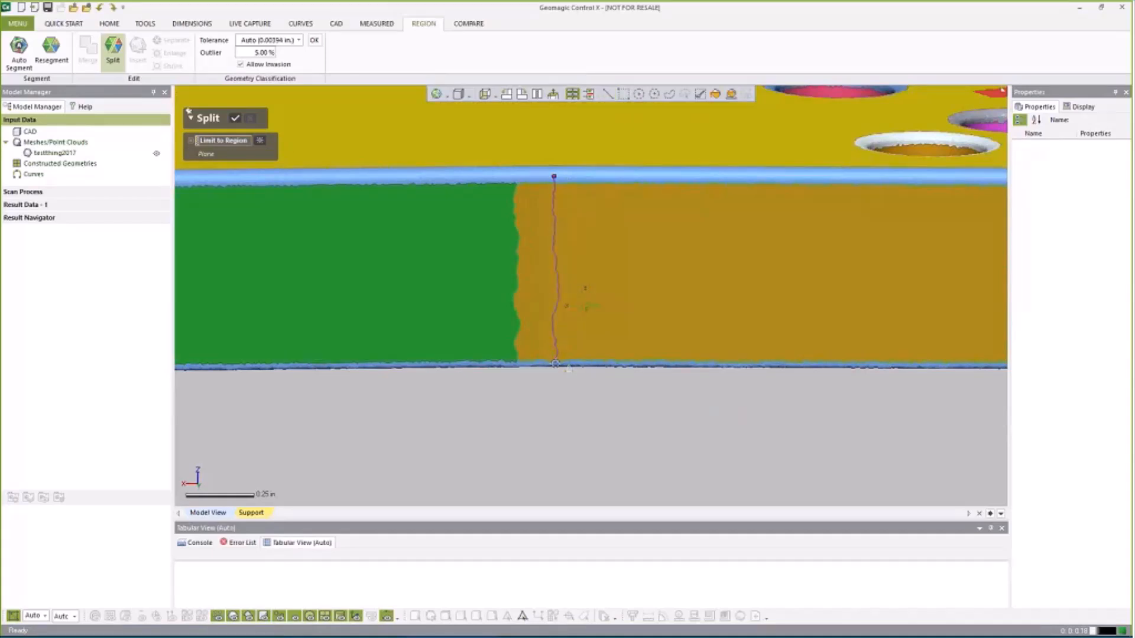
{"action": "left_click", "coordinate": [555, 364]}
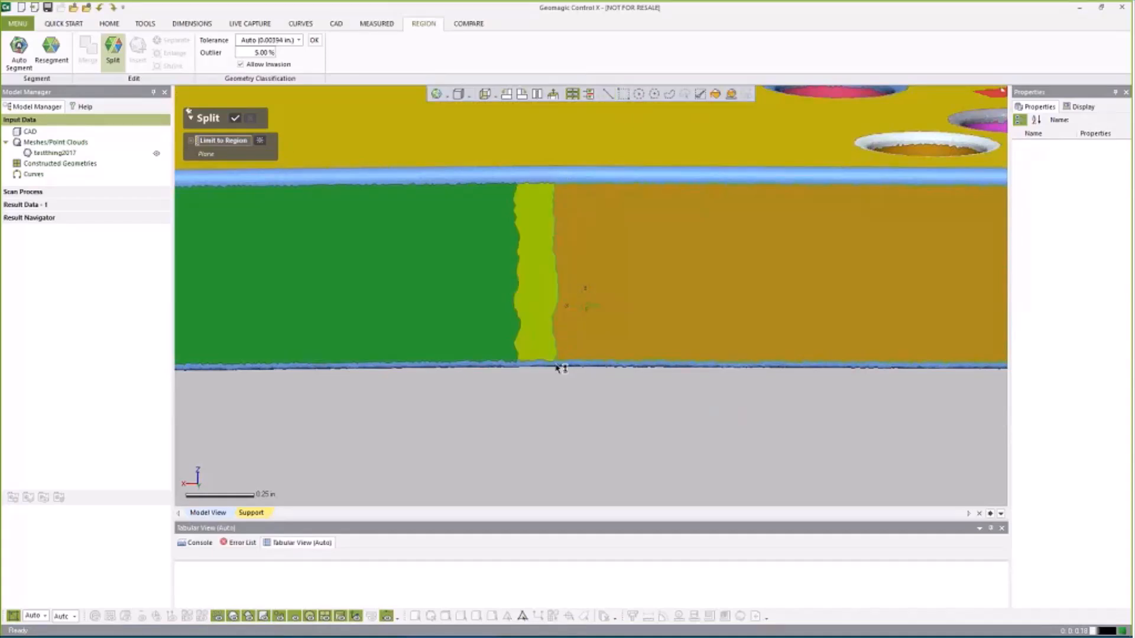
{"action": "left_click", "coordinate": [235, 117]}
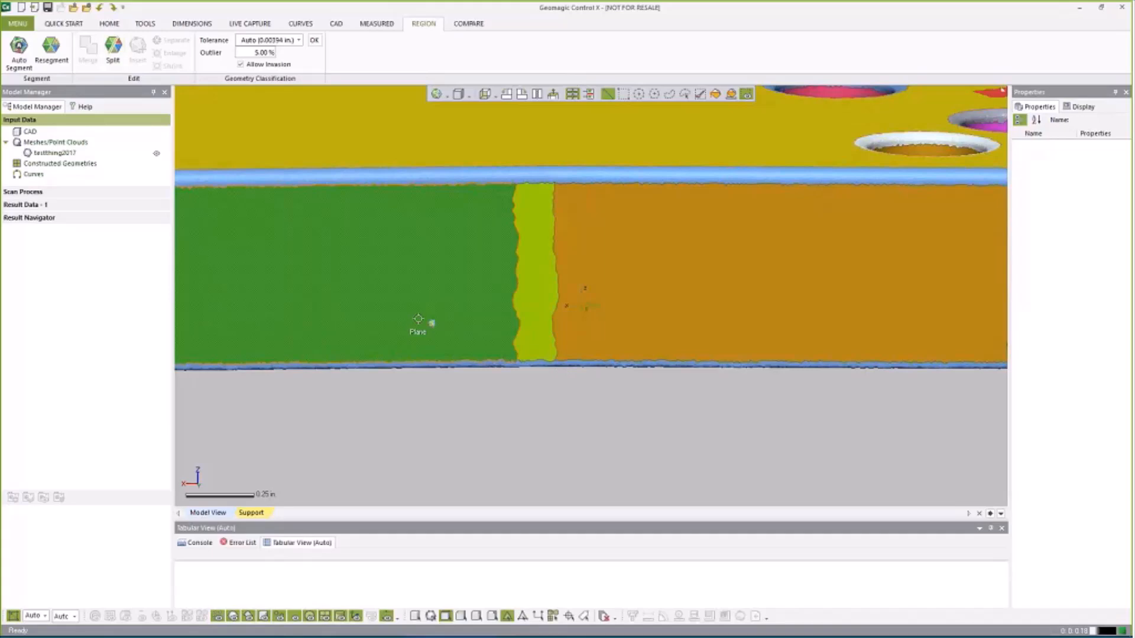
Resegment the two adjacent planar side regions, the brown and the beige one, with a sensitivity of 91.
{"action": "scroll", "coordinate": [417, 318], "scroll_direction": "down", "scroll_amount": 4}
{"action": "right_click_drag", "start_coordinate": [418, 320], "coordinate": [494, 327]}
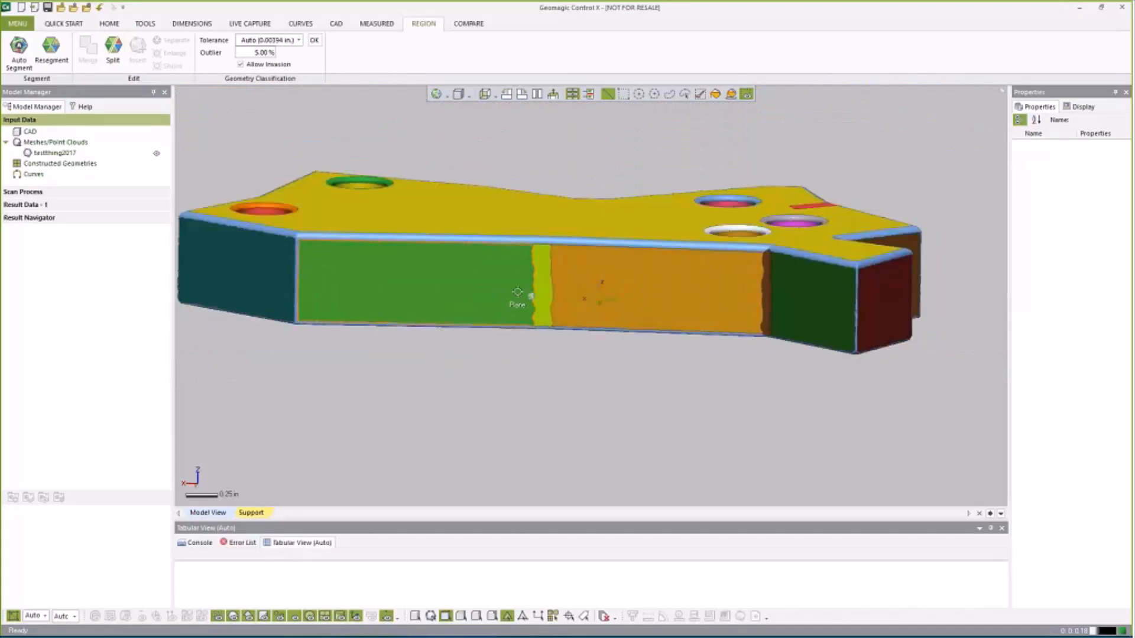
{"action": "right_click_drag", "start_coordinate": [596, 305], "coordinate": [697, 303]}
{"action": "mouse_move", "coordinate": [473, 324]}
{"action": "right_mouse_down"}
{"action": "mouse_move", "coordinate": [599, 331]}
{"action": "mouse_move", "coordinate": [625, 354]}
{"action": "mouse_move", "coordinate": [650, 355]}
{"action": "right_mouse_up"}
{"action": "mouse_move", "coordinate": [484, 350]}
{"action": "right_mouse_down"}
{"action": "mouse_move", "coordinate": [543, 291]}
{"action": "mouse_move", "coordinate": [554, 303]}
{"action": "right_mouse_up"}
{"action": "left_click", "coordinate": [518, 291]}
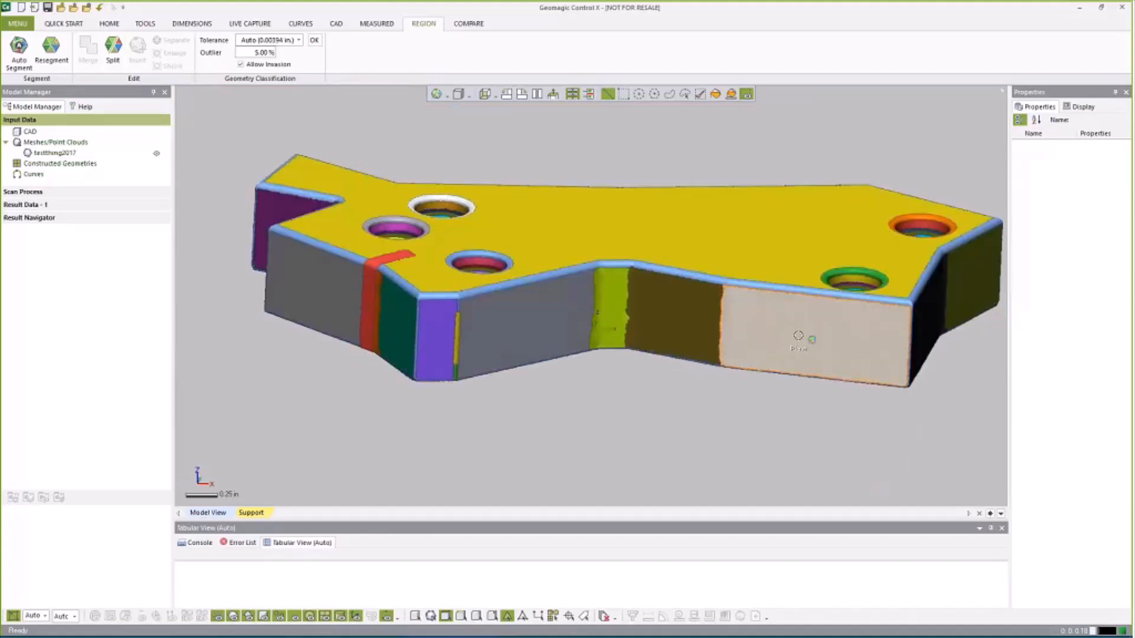
{"action": "left_click", "coordinate": [726, 325]}
{"action": "right_click_drag", "start_coordinate": [546, 178], "coordinate": [482, 154], "text": "ctrl"}
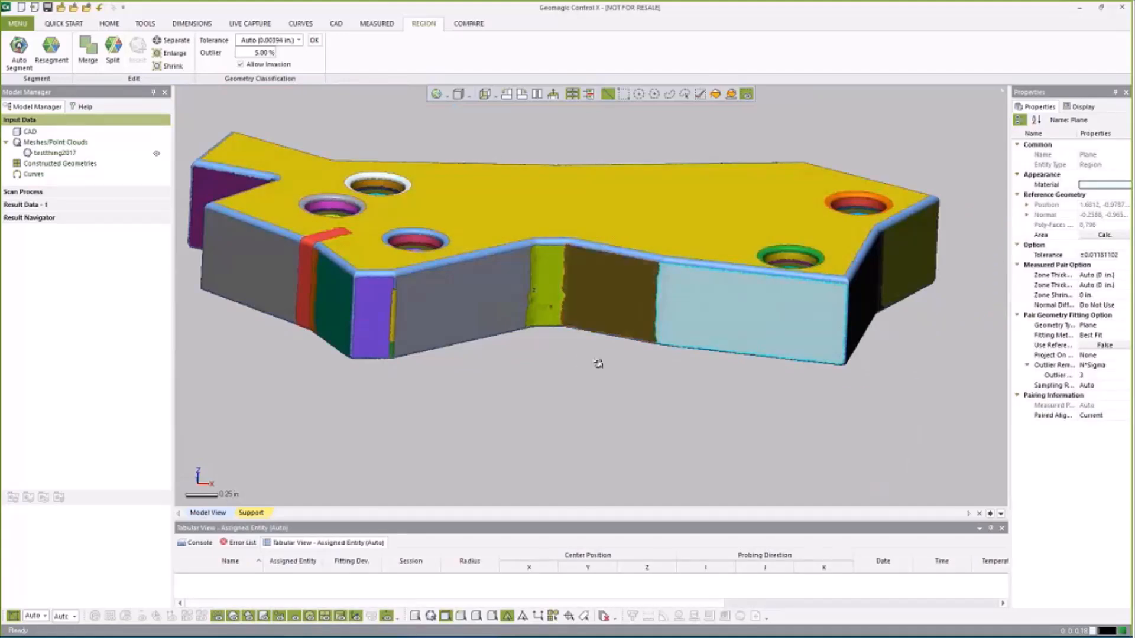
{"action": "right_click_drag", "start_coordinate": [598, 363], "coordinate": [643, 358]}
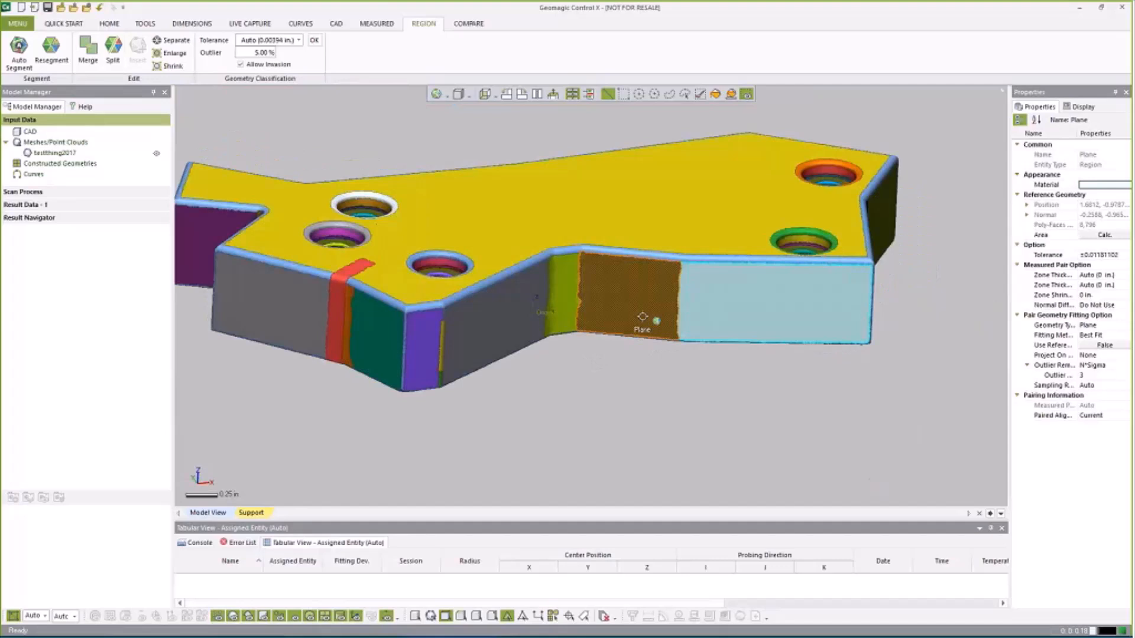
{"action": "left_click", "coordinate": [643, 316]}
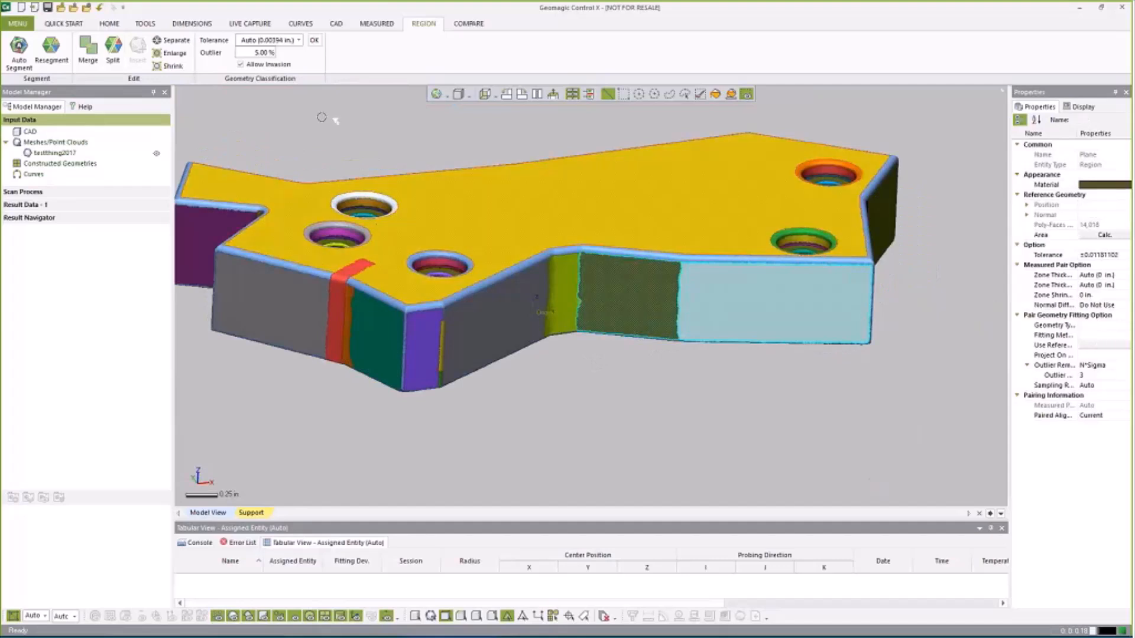
{"action": "left_click", "coordinate": [53, 55]}
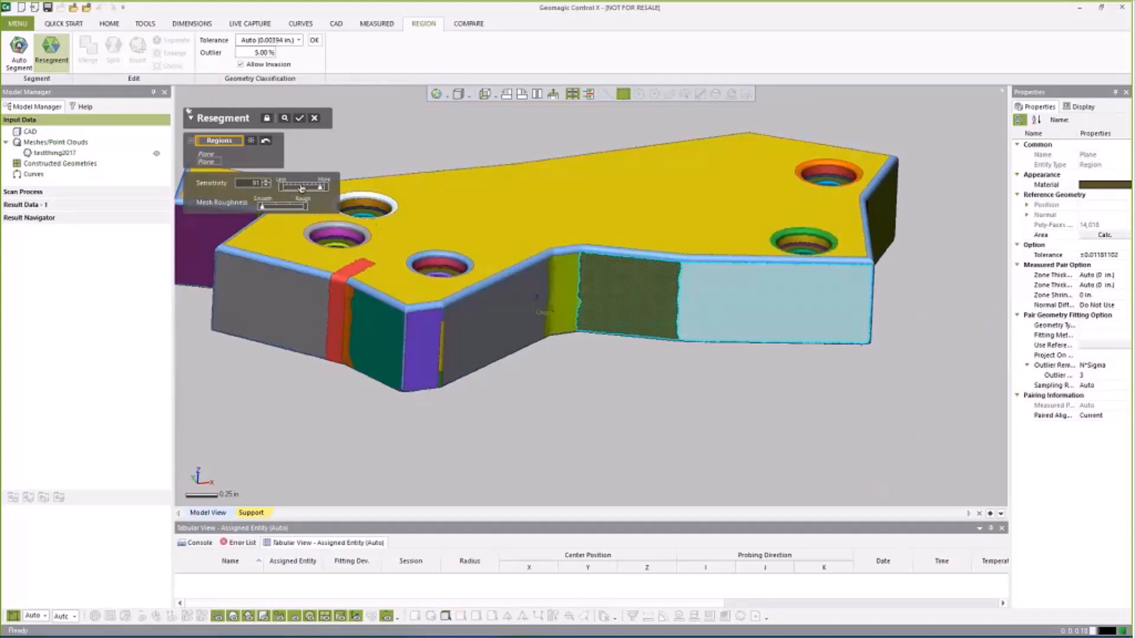
{"action": "left_click", "coordinate": [285, 118]}
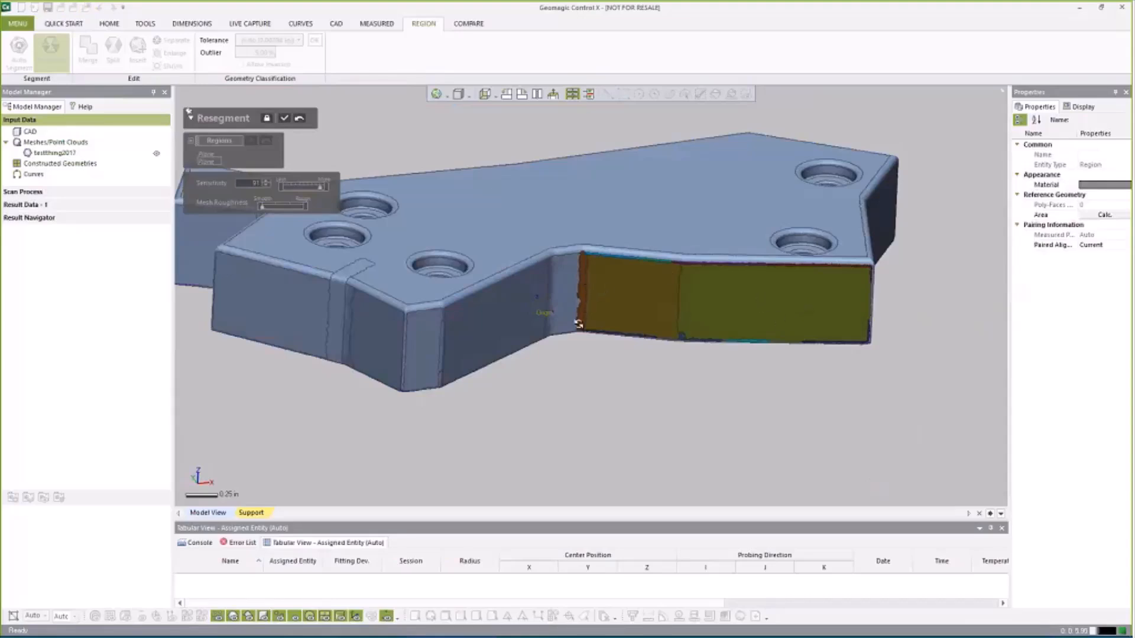
{"action": "left_click", "coordinate": [285, 119]}
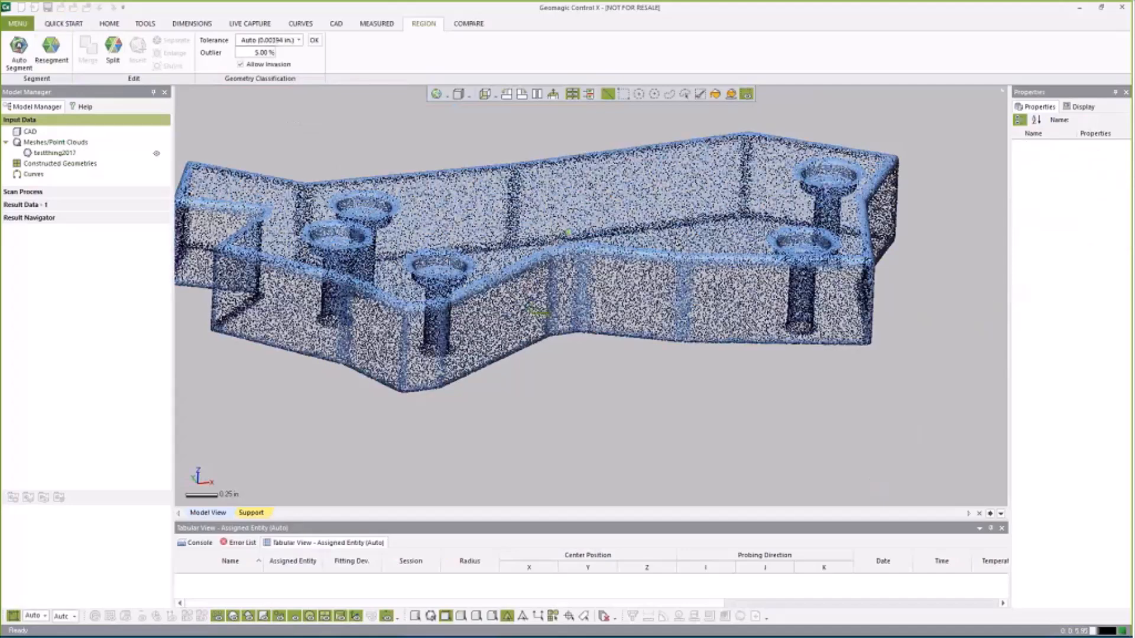
Examine the resulting regions around the part's sides and inside the counterbored holes.
{"action": "scroll", "coordinate": [654, 167], "scroll_direction": "down", "scroll_amount": 5}
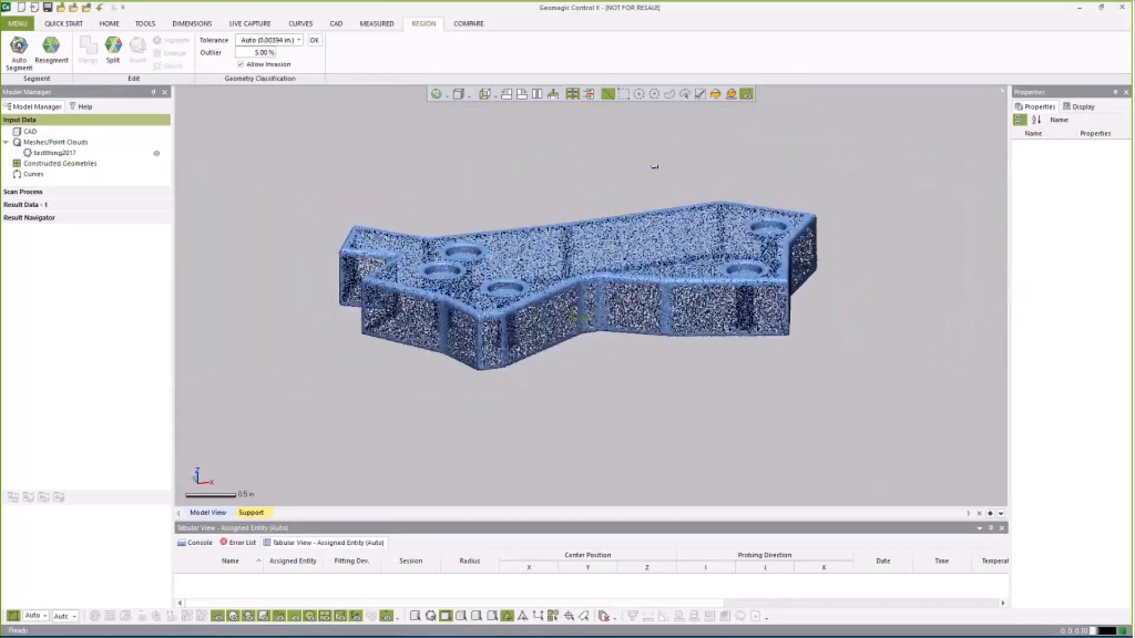
{"action": "right_click_drag", "start_coordinate": [654, 167], "coordinate": [541, 212]}
{"action": "right_click_drag", "start_coordinate": [514, 163], "coordinate": [542, 152]}
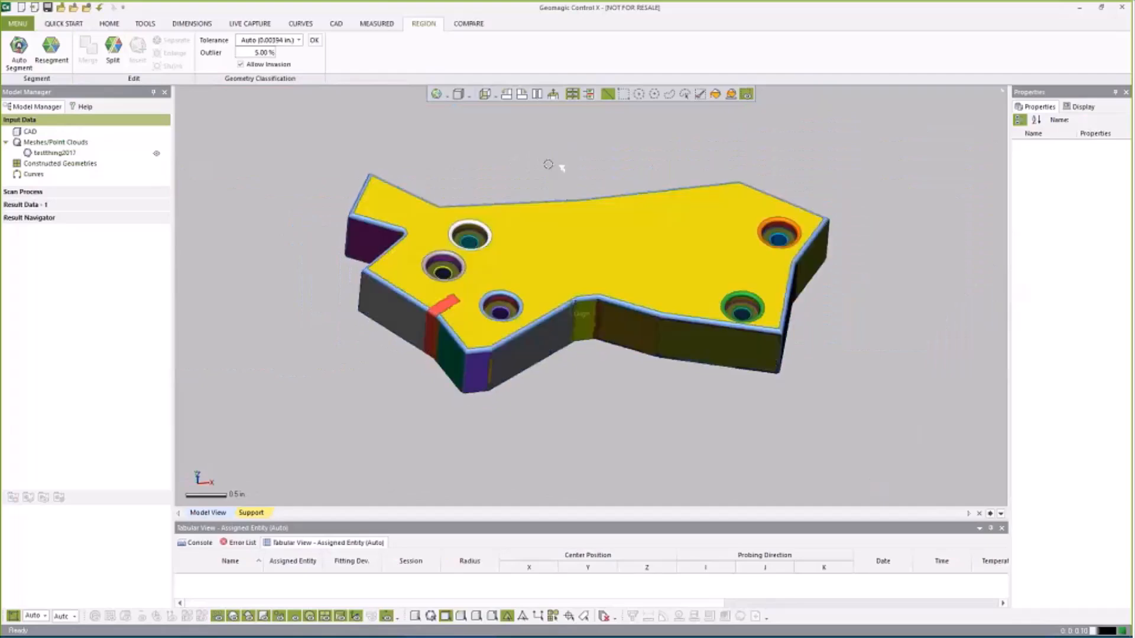
{"action": "right_click_drag", "start_coordinate": [523, 319], "coordinate": [562, 346]}
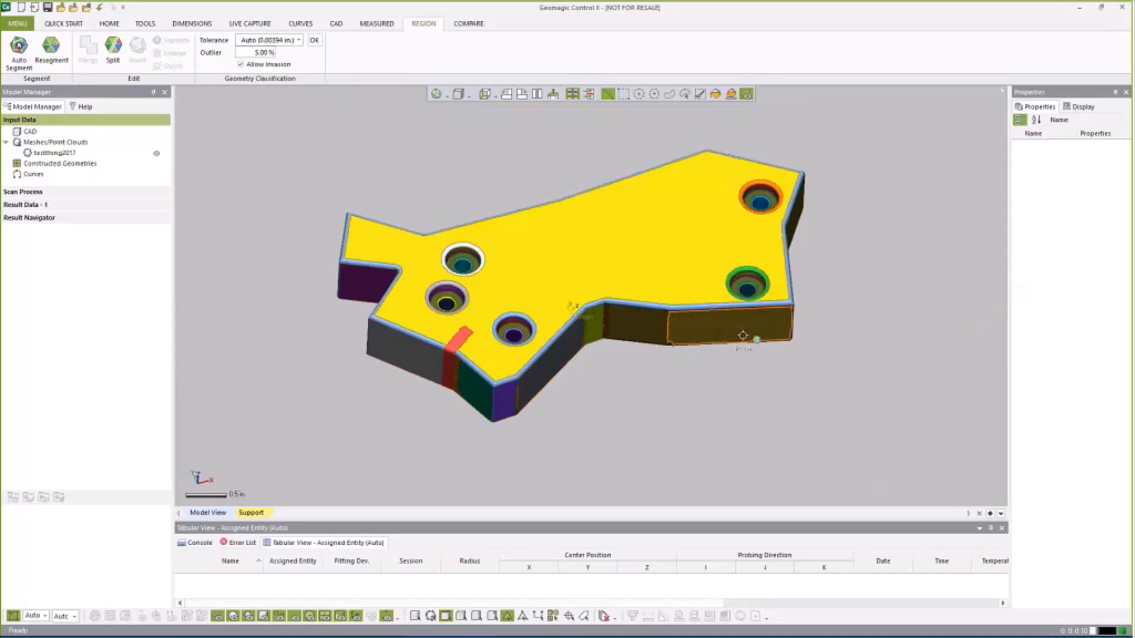
{"action": "right_click_drag", "start_coordinate": [446, 302], "coordinate": [475, 260]}
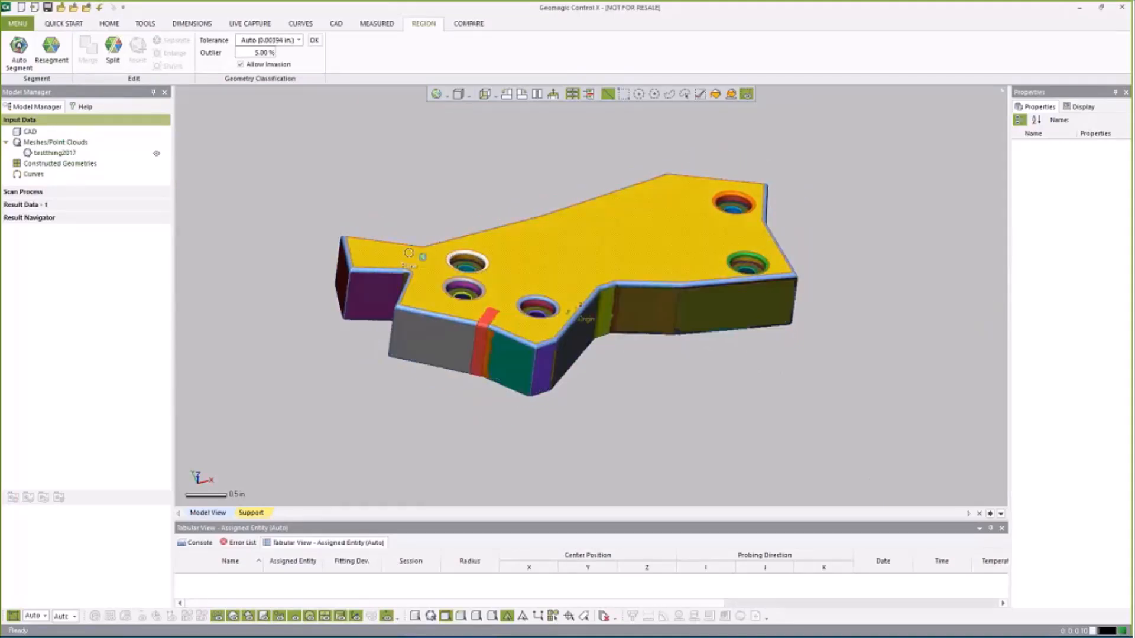
{"action": "scroll", "coordinate": [568, 312], "scroll_direction": "up", "scroll_amount": 5}
{"action": "scroll", "coordinate": [577, 255], "scroll_direction": "up", "scroll_amount": 5}
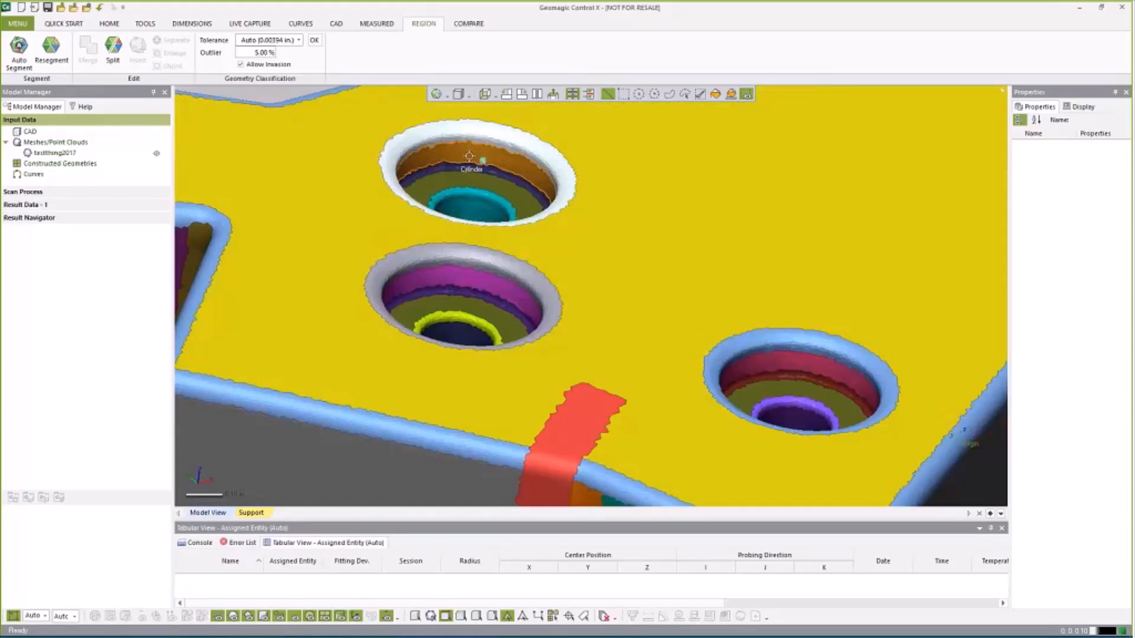
{"action": "right_click_drag", "start_coordinate": [532, 325], "coordinate": [510, 452]}
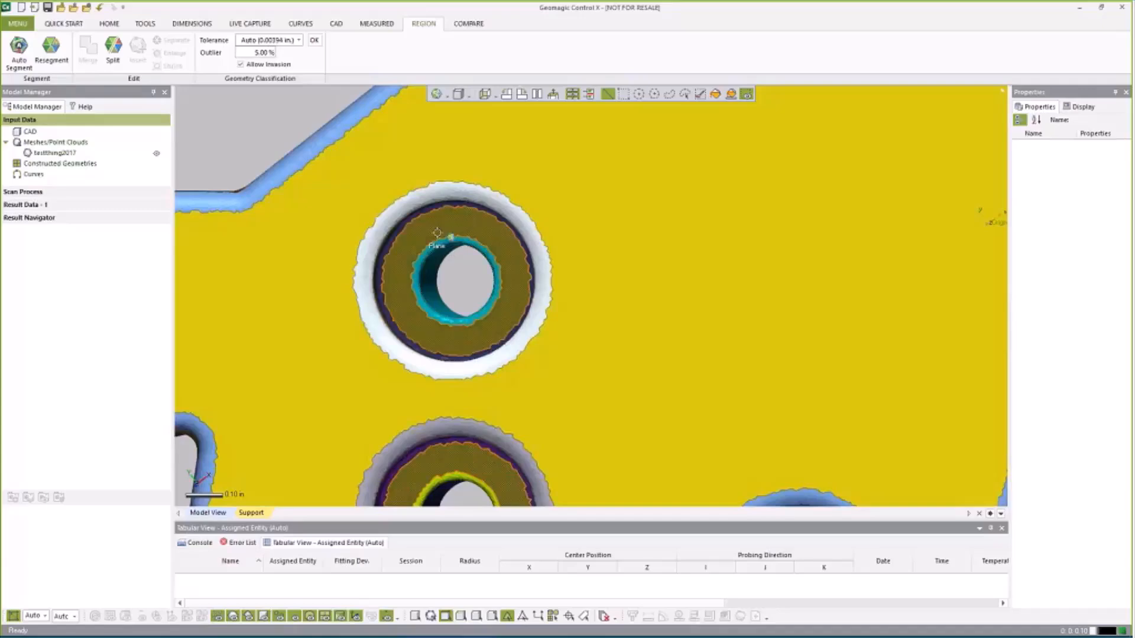
{"action": "mouse_move", "coordinate": [437, 232]}
{"action": "right_mouse_down"}
{"action": "mouse_move", "coordinate": [603, 172]}
{"action": "mouse_move", "coordinate": [539, 195]}
{"action": "mouse_move", "coordinate": [567, 293]}
{"action": "mouse_move", "coordinate": [421, 244]}
{"action": "right_mouse_up"}
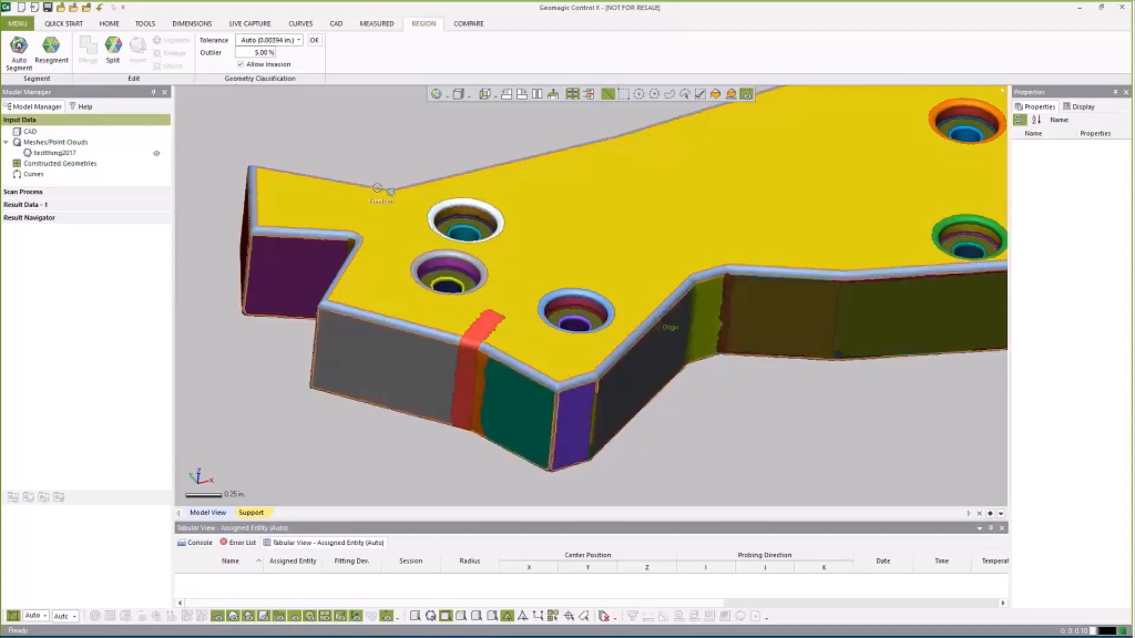
{"action": "right_click_drag", "start_coordinate": [602, 264], "coordinate": [570, 236]}
{"action": "scroll", "coordinate": [686, 281], "scroll_direction": "down", "scroll_amount": 3}
{"action": "right_click_drag", "start_coordinate": [668, 174], "coordinate": [720, 196]}
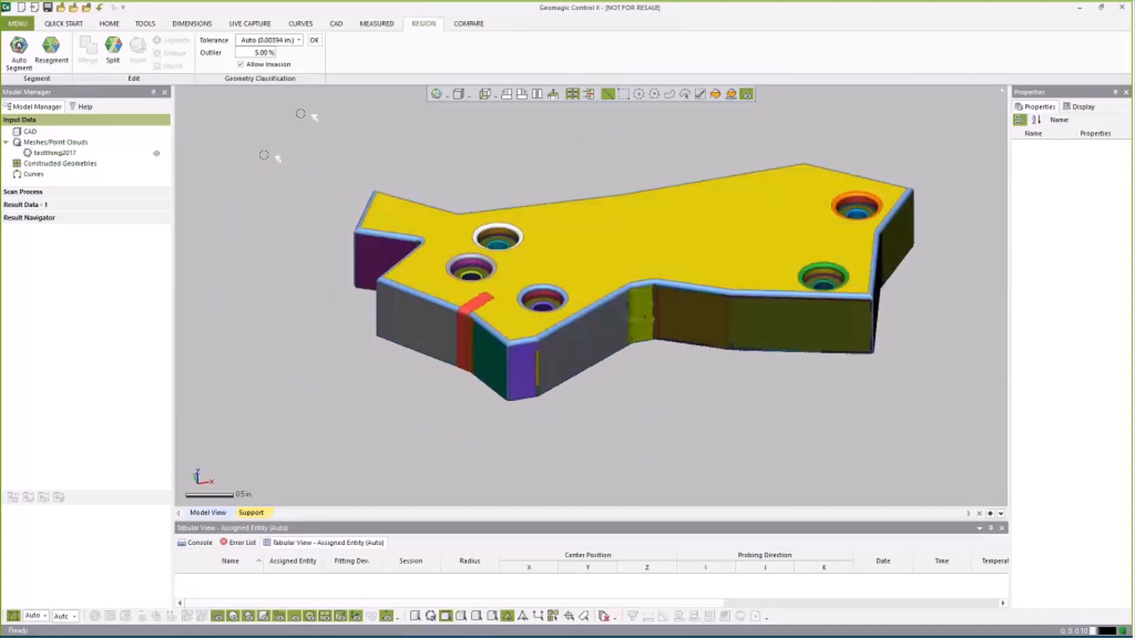
Add the segmented mesh testthing2017 to Result Data - 1 and open that result data.
{"action": "right_click", "coordinate": [63, 157]}
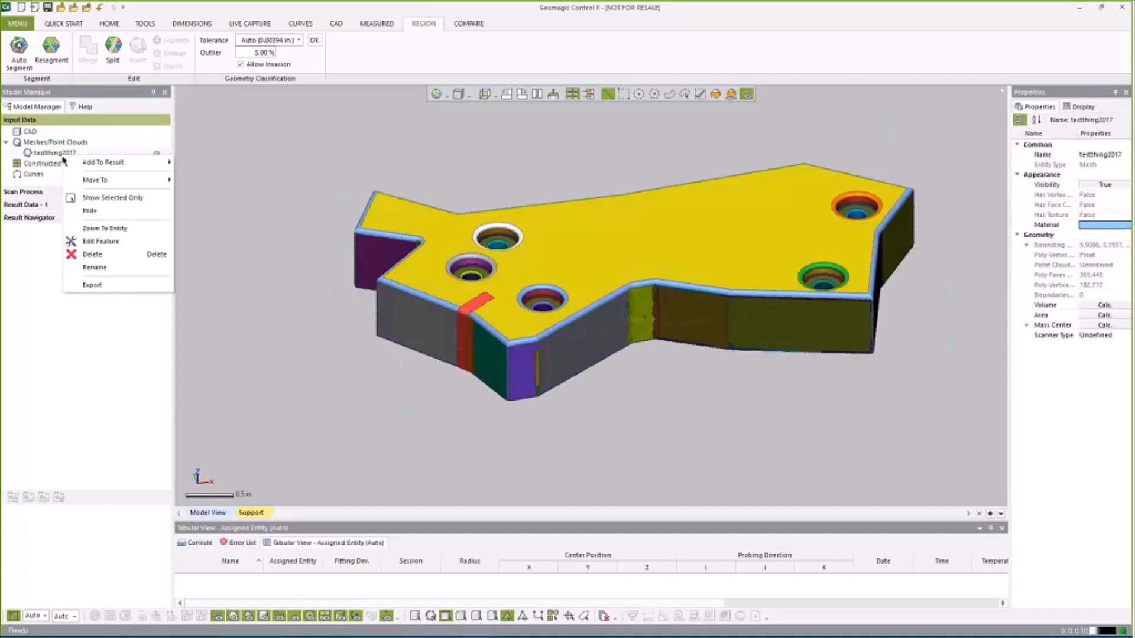
{"action": "mouse_move", "coordinate": [103, 162]}
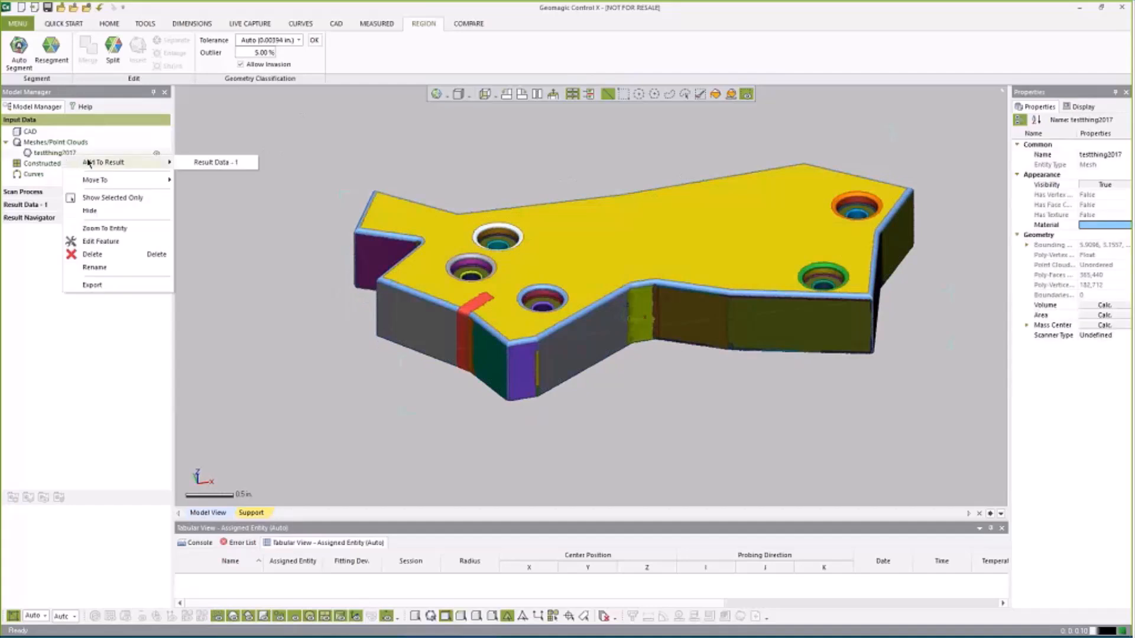
{"action": "left_click", "coordinate": [212, 163]}
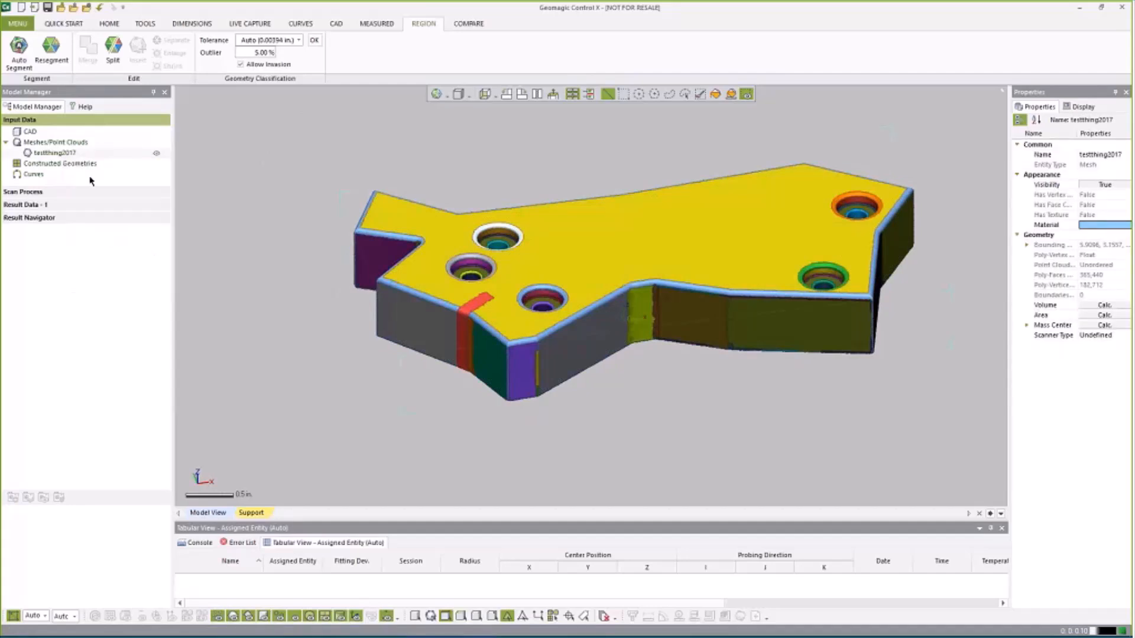
{"action": "double_click", "coordinate": [95, 205]}
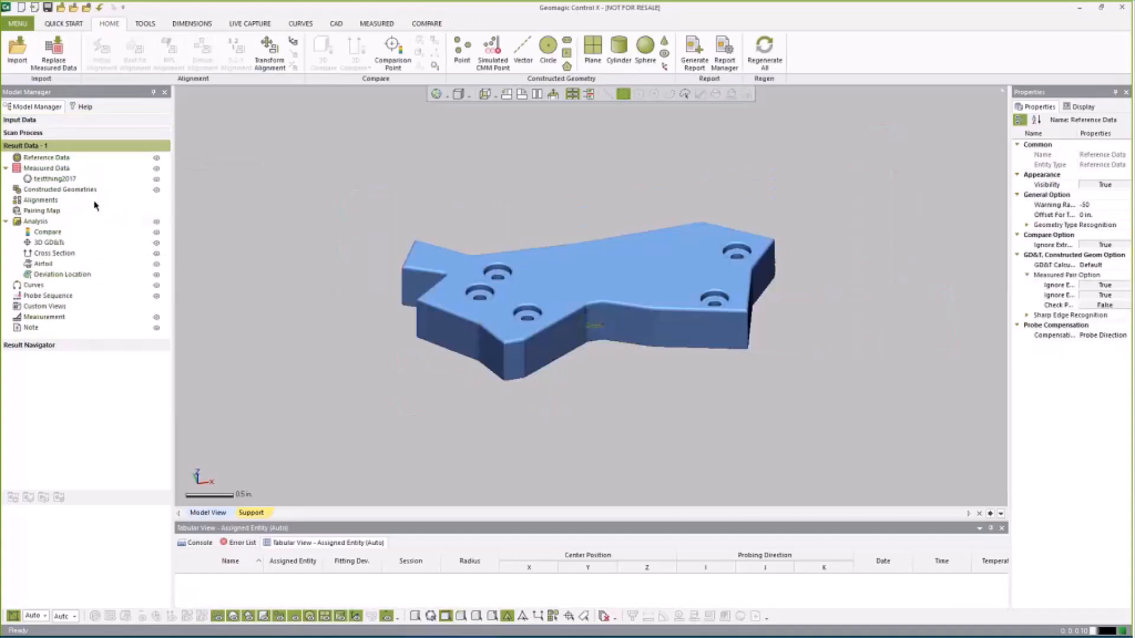
Move the testthing2017 mesh from the measured data to the reference data.
{"action": "right_click", "coordinate": [68, 182]}
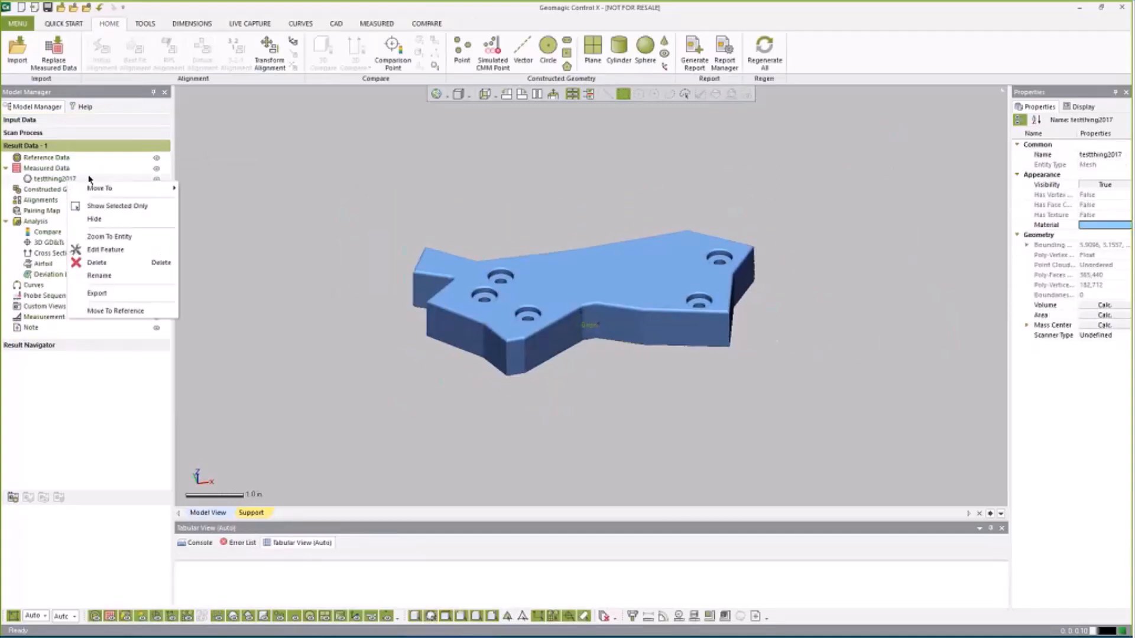
{"action": "left_click", "coordinate": [267, 143]}
{"action": "mouse_move", "coordinate": [609, 283]}
{"action": "right_mouse_down"}
{"action": "mouse_move", "coordinate": [614, 243]}
{"action": "mouse_move", "coordinate": [629, 268]}
{"action": "mouse_move", "coordinate": [621, 289]}
{"action": "right_mouse_up"}
{"action": "right_click", "coordinate": [51, 179]}
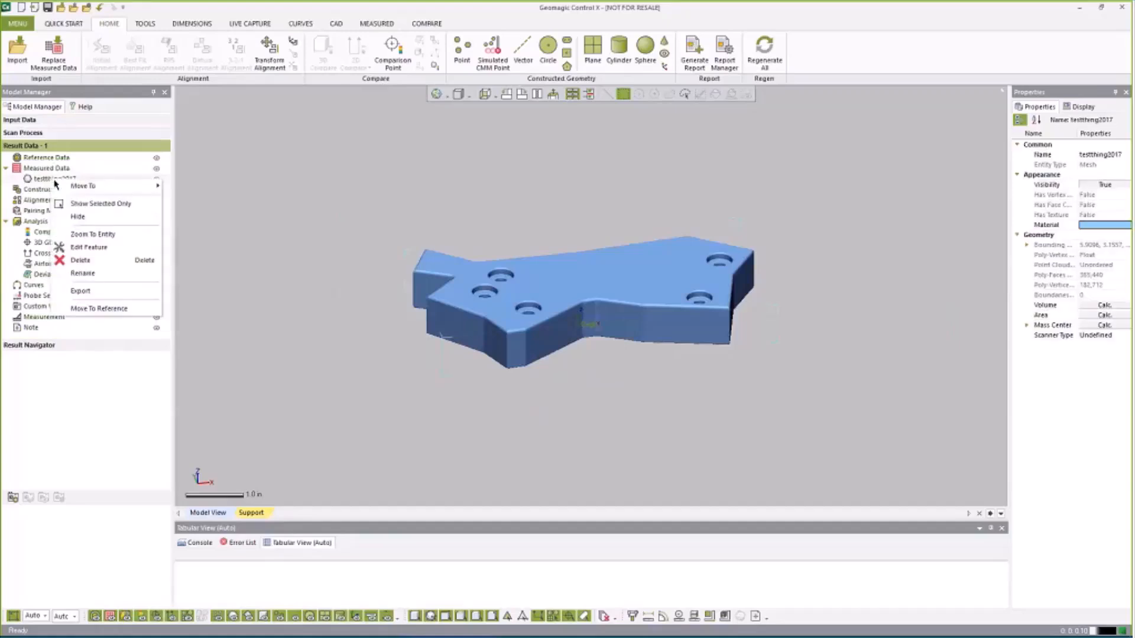
{"action": "left_click", "coordinate": [99, 309]}
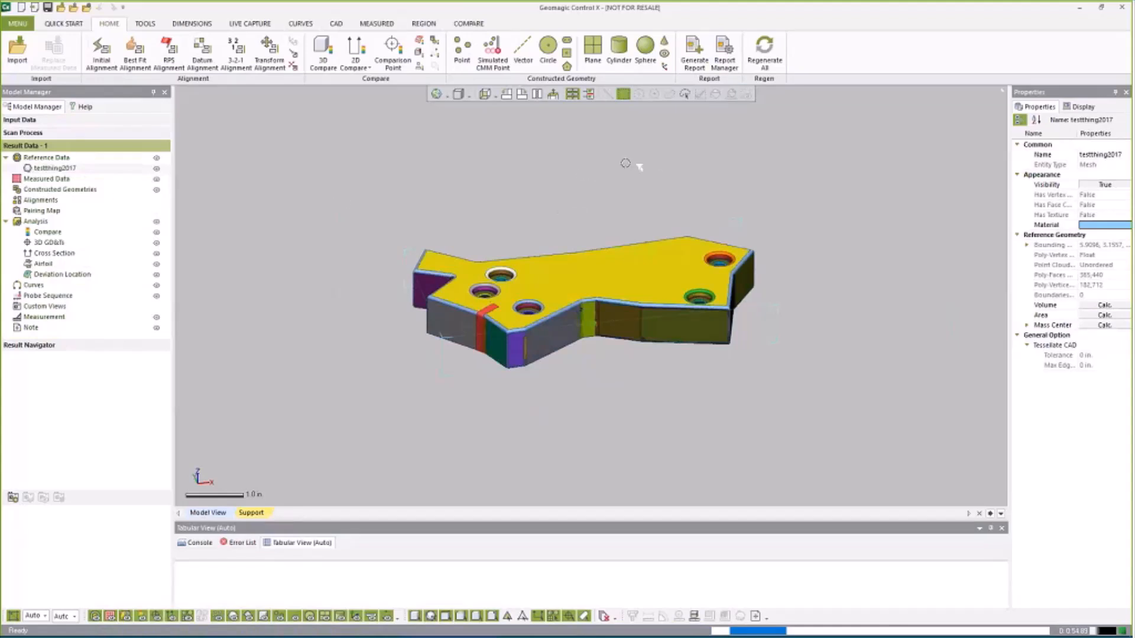
Add a Smart Dimension for the angle between the grey and teal side faces flanking the red strip, placed outside the part.
{"action": "right_click_drag", "start_coordinate": [626, 164], "coordinate": [568, 241]}
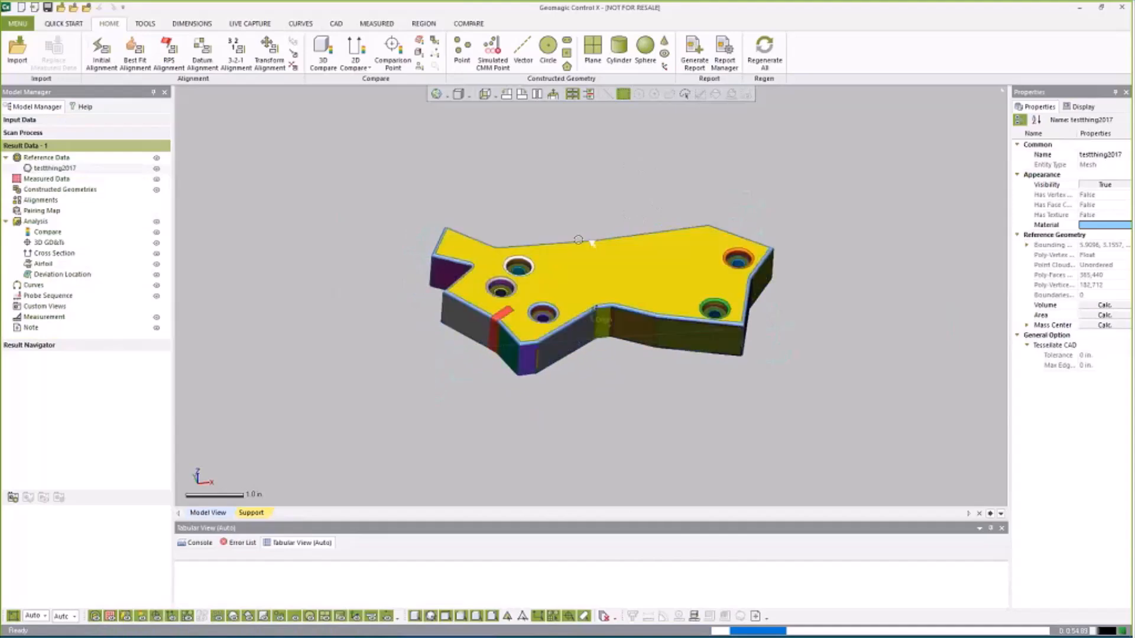
{"action": "scroll", "coordinate": [581, 243], "scroll_direction": "up", "scroll_amount": 3}
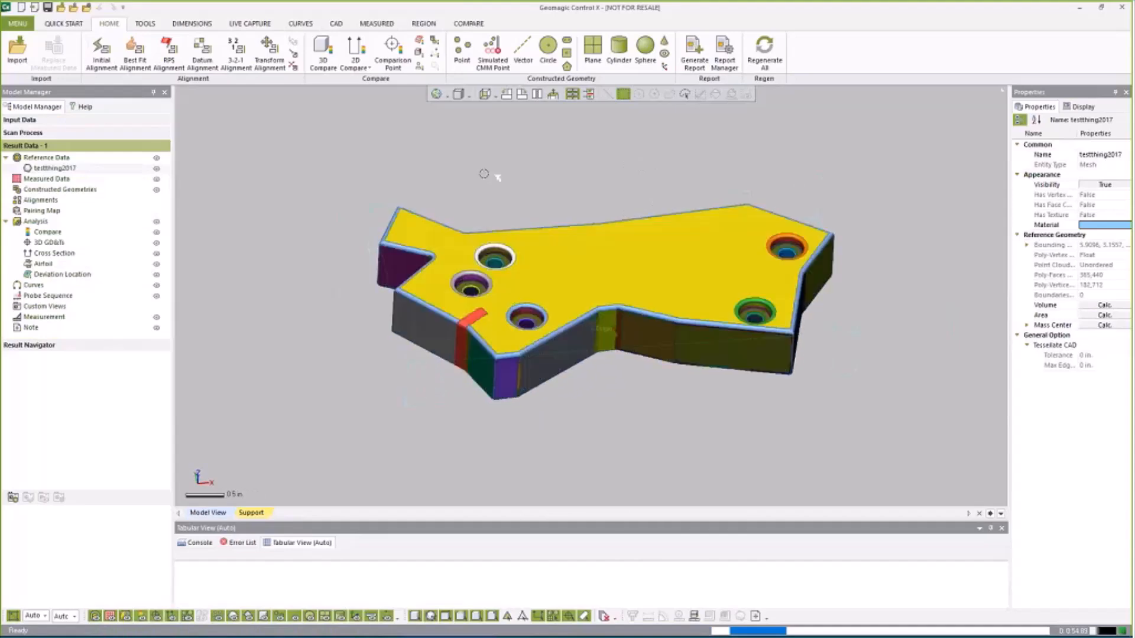
{"action": "left_click", "coordinate": [192, 24]}
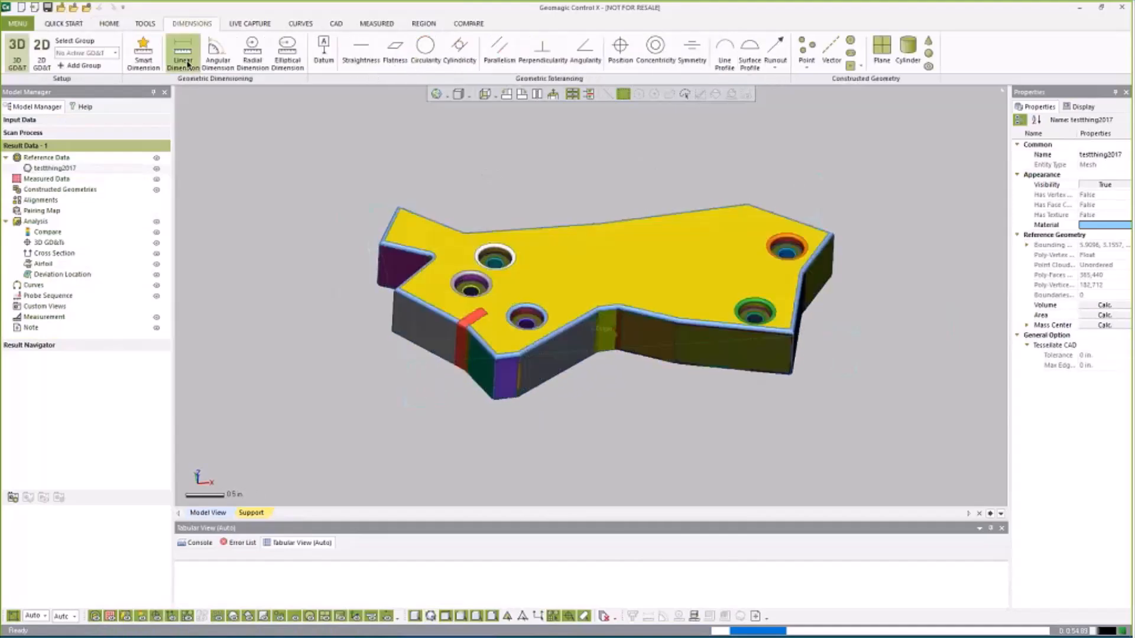
{"action": "left_click", "coordinate": [150, 59]}
{"action": "right_click_drag", "start_coordinate": [581, 245], "coordinate": [597, 219]}
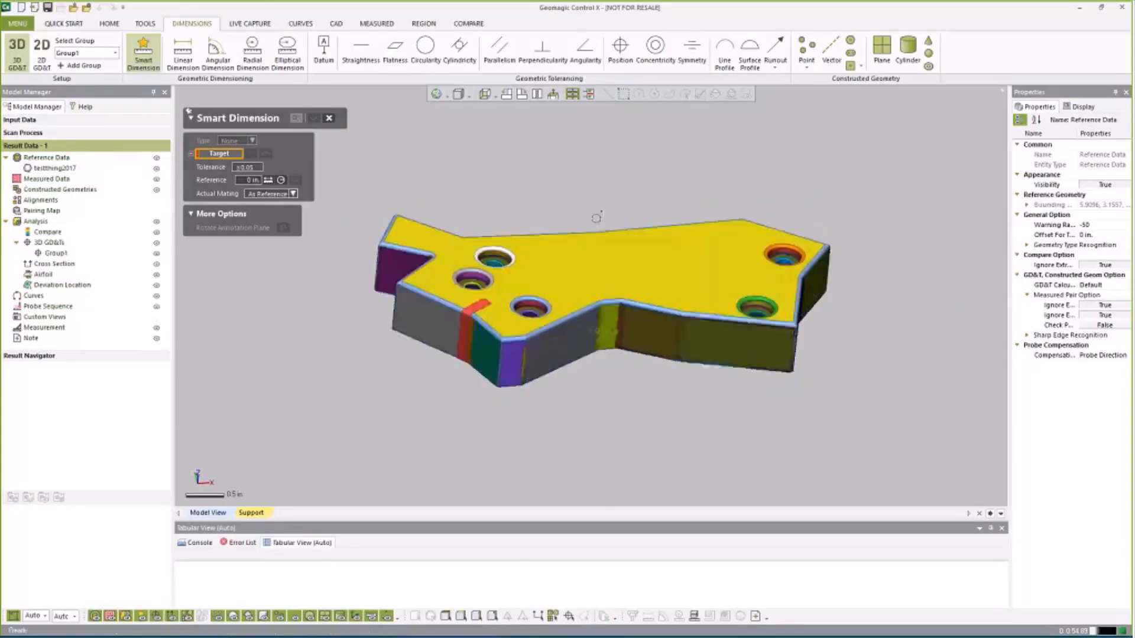
{"action": "right_click_drag", "start_coordinate": [423, 352], "coordinate": [411, 376]}
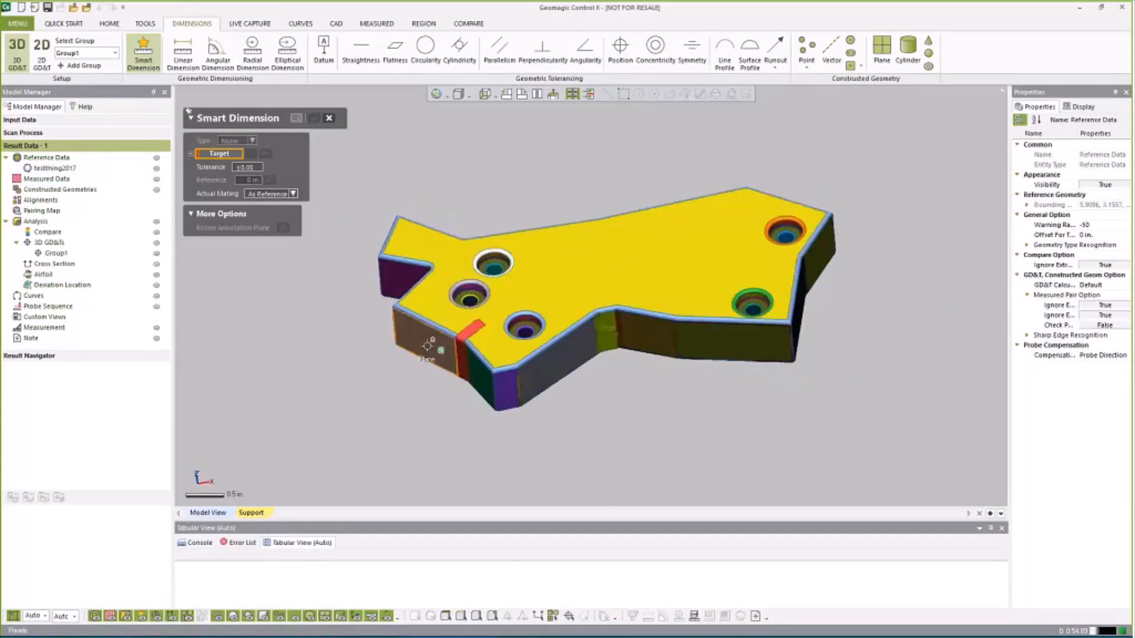
{"action": "left_click", "coordinate": [427, 346]}
{"action": "left_click", "coordinate": [483, 381]}
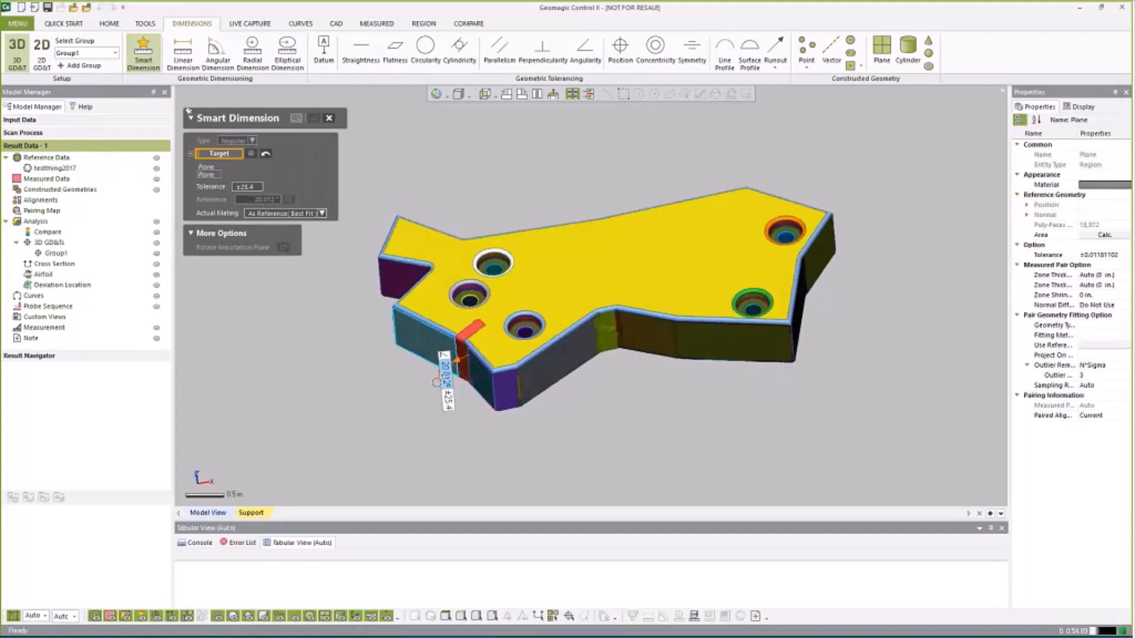
{"action": "left_click", "coordinate": [418, 410]}
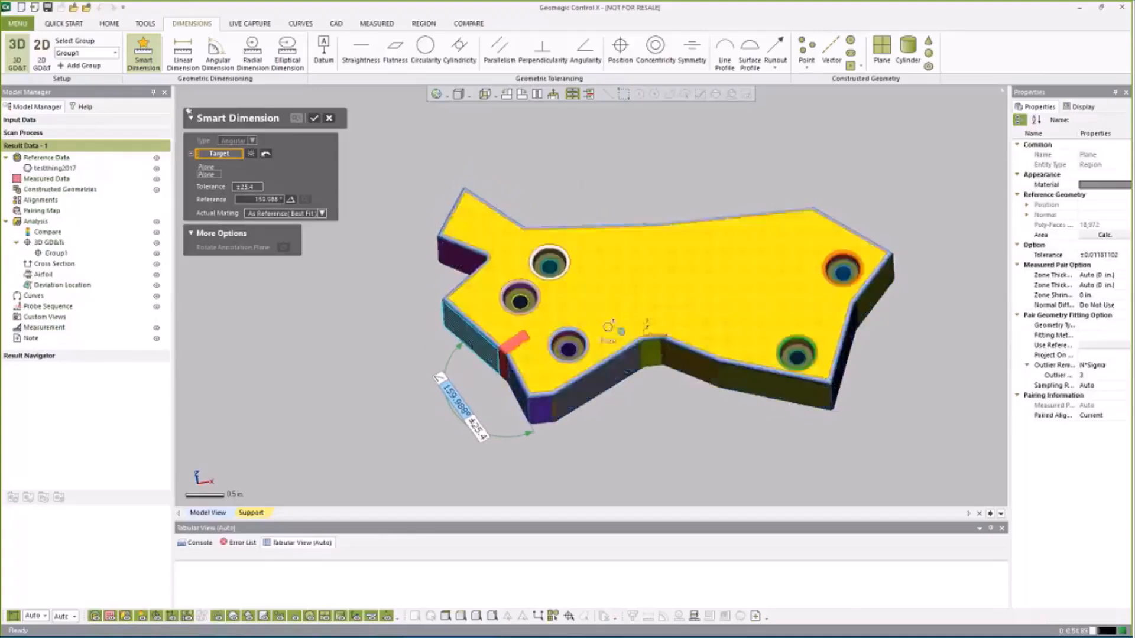
Dimension the angle between the narrow purple corner face and the adjoining long grey side face, placing the label outside the part.
{"action": "left_click", "coordinate": [606, 376]}
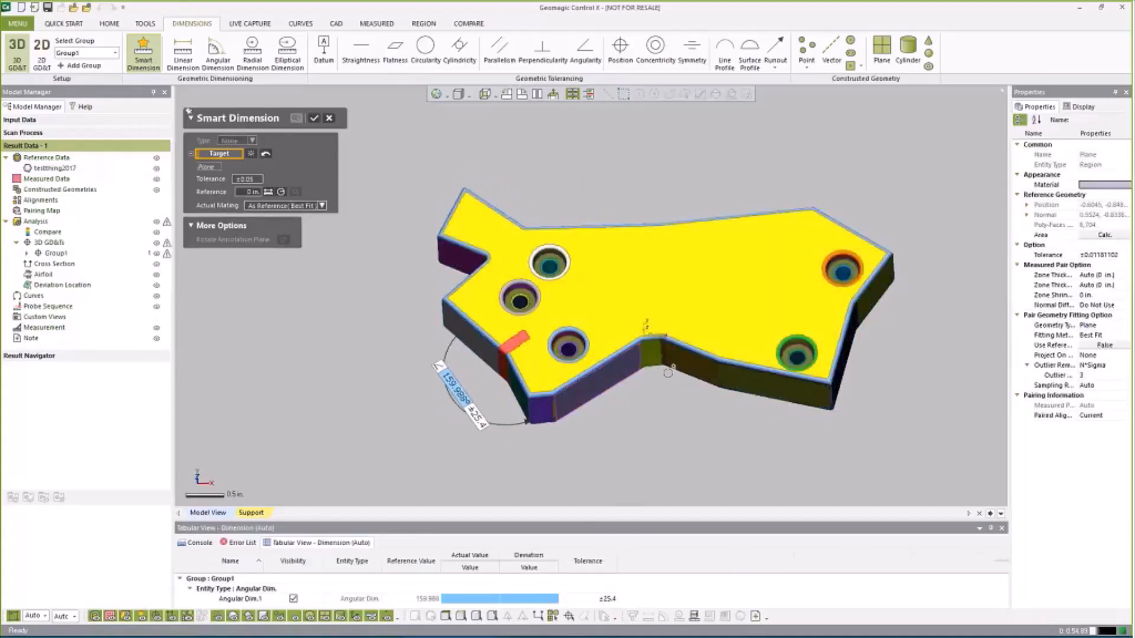
{"action": "left_click", "coordinate": [584, 380]}
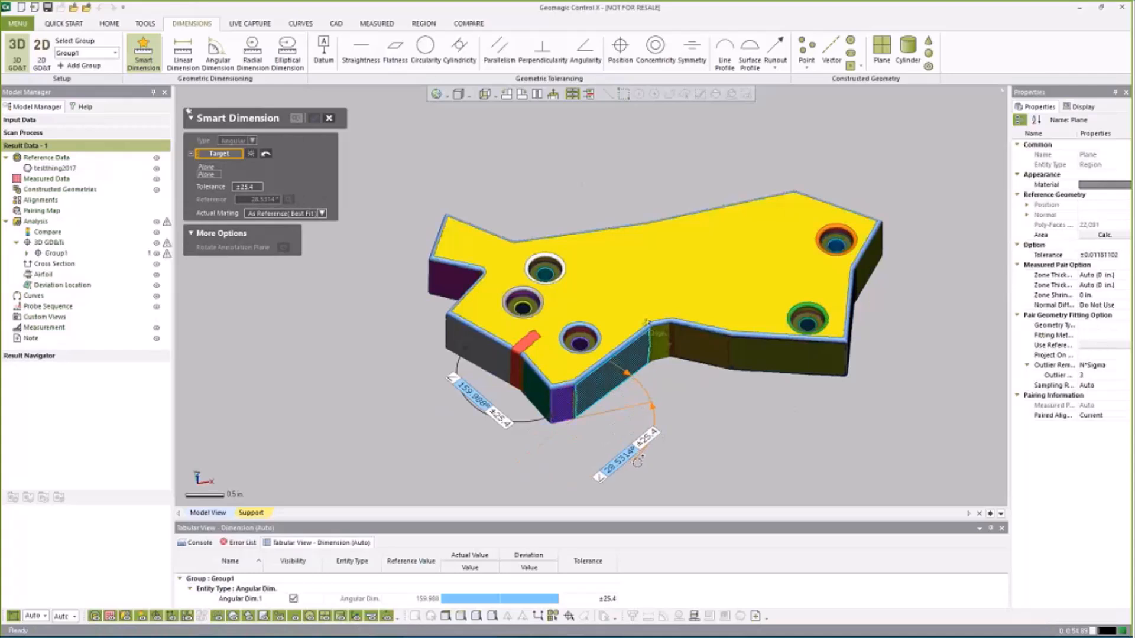
{"action": "left_click", "coordinate": [680, 409]}
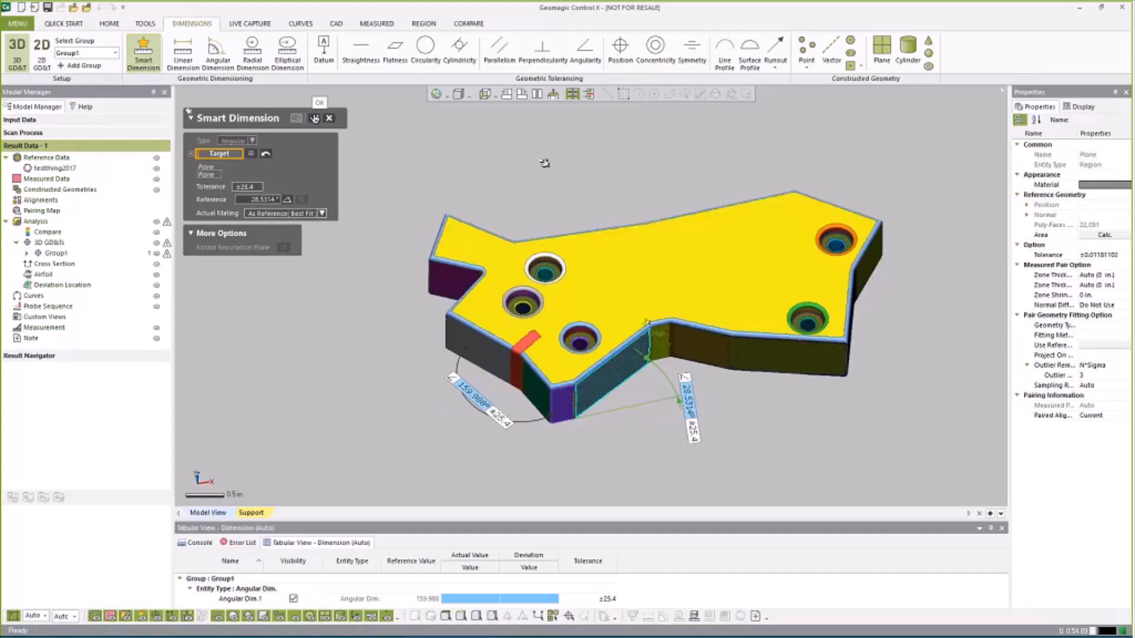
Add a Smart Dimension for the angle between the projecting tab's end face and its notch-side face, placing the label outside the part.
{"action": "mouse_move", "coordinate": [545, 163]}
{"action": "right_mouse_down"}
{"action": "mouse_move", "coordinate": [552, 196]}
{"action": "mouse_move", "coordinate": [590, 147]}
{"action": "mouse_move", "coordinate": [653, 265]}
{"action": "mouse_move", "coordinate": [449, 232]}
{"action": "right_mouse_up"}
{"action": "left_click", "coordinate": [437, 229]}
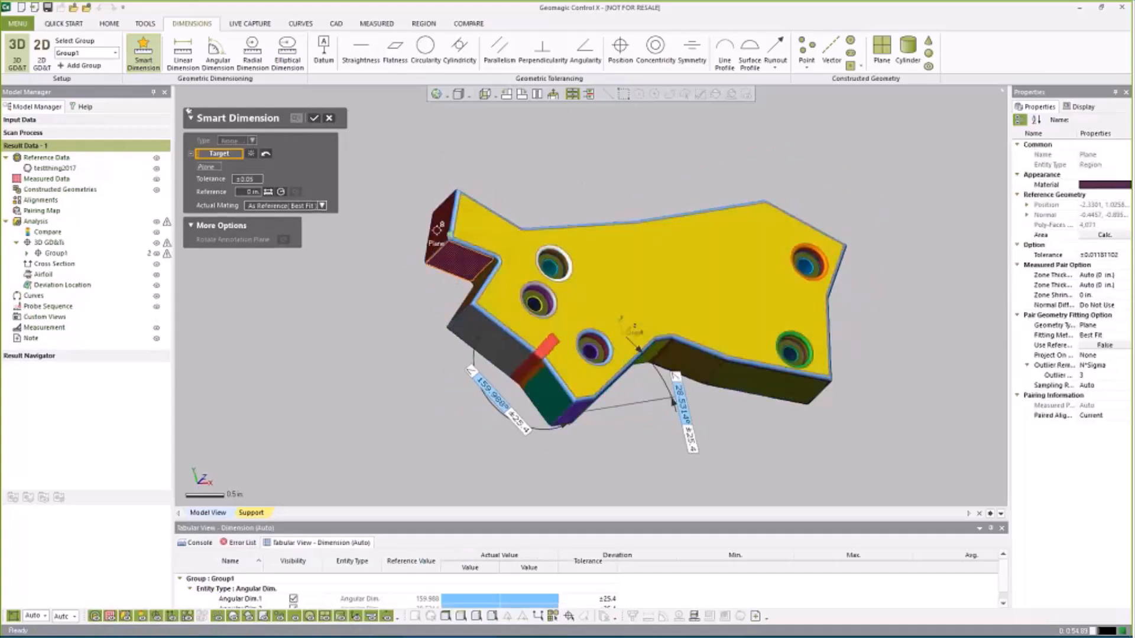
{"action": "left_click", "coordinate": [445, 248]}
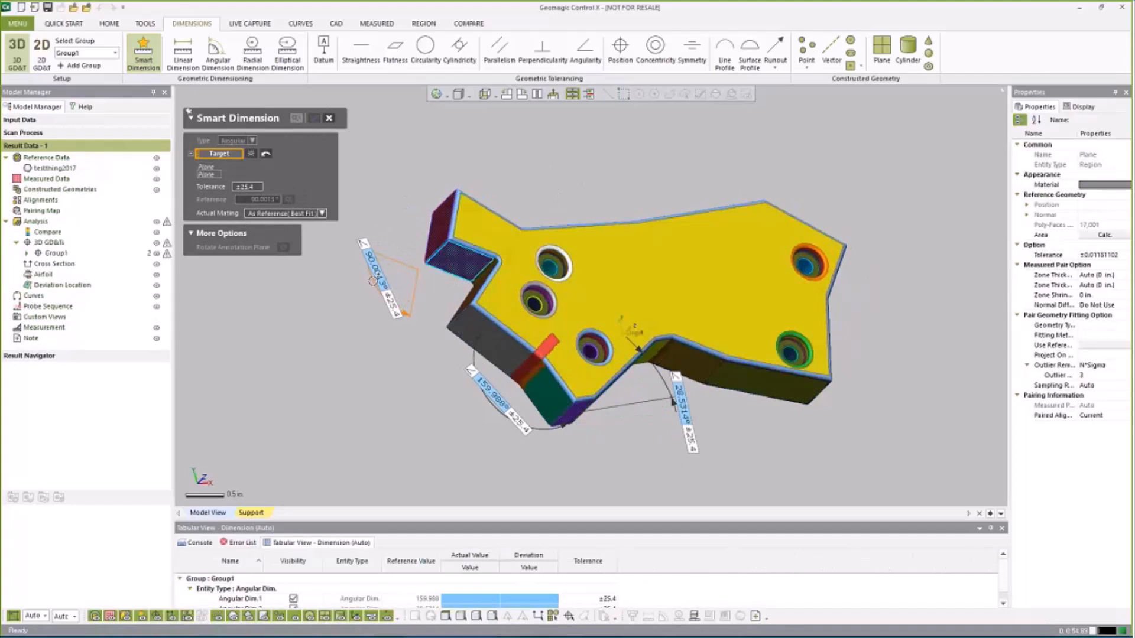
{"action": "left_click", "coordinate": [372, 281]}
{"action": "right_click_drag", "start_coordinate": [638, 254], "coordinate": [600, 245]}
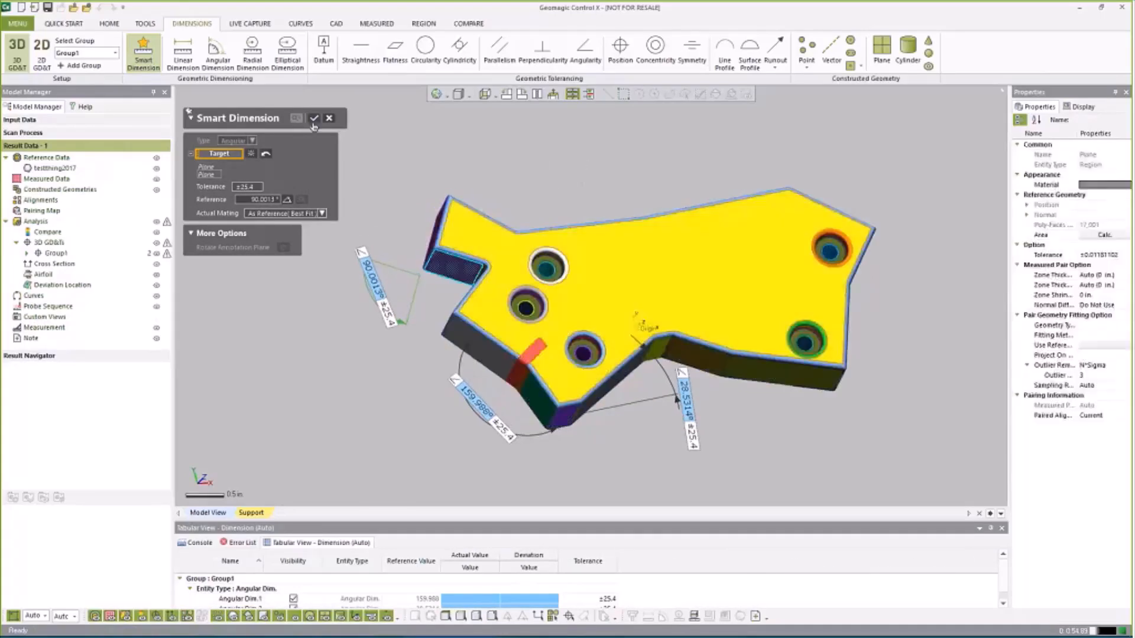
Set the tab angle dimension's tolerance to ±0.5 and accept the dimension.
{"action": "left_click", "coordinate": [314, 120]}
{"action": "left_click", "coordinate": [256, 188]}
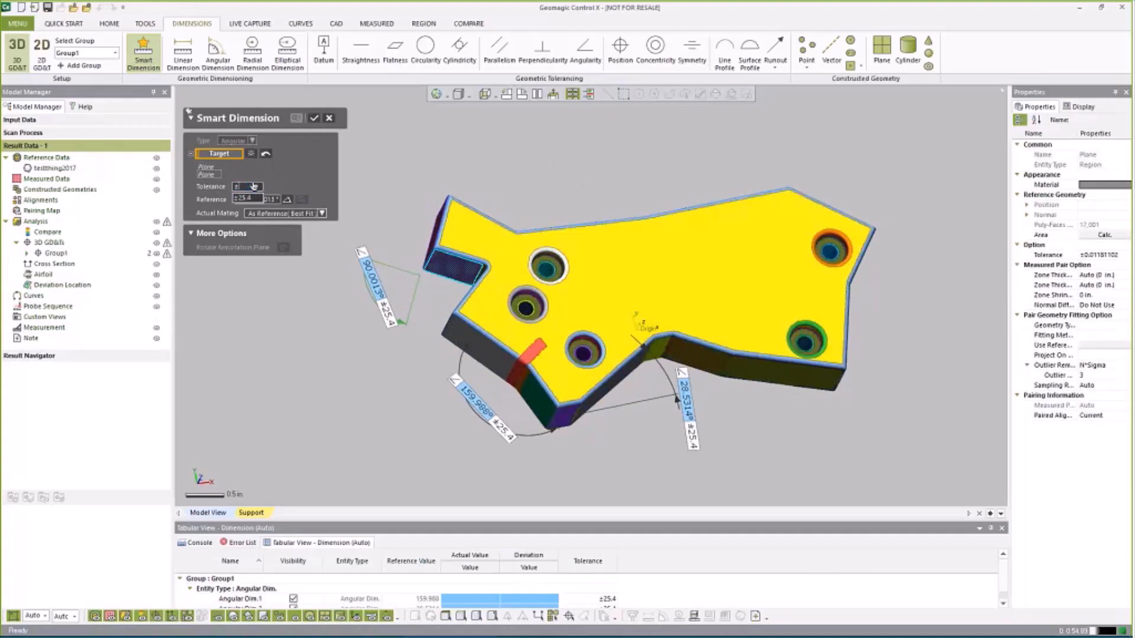
{"action": "type", "text": ".5"}
{"action": "key", "text": "Return"}
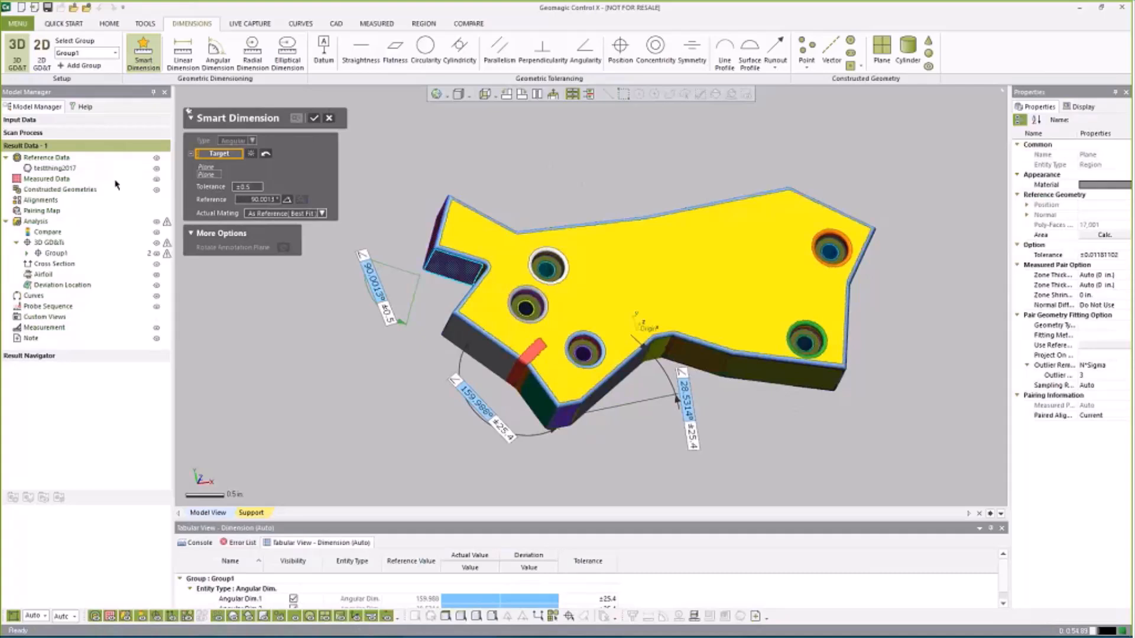
{"action": "left_click", "coordinate": [313, 118]}
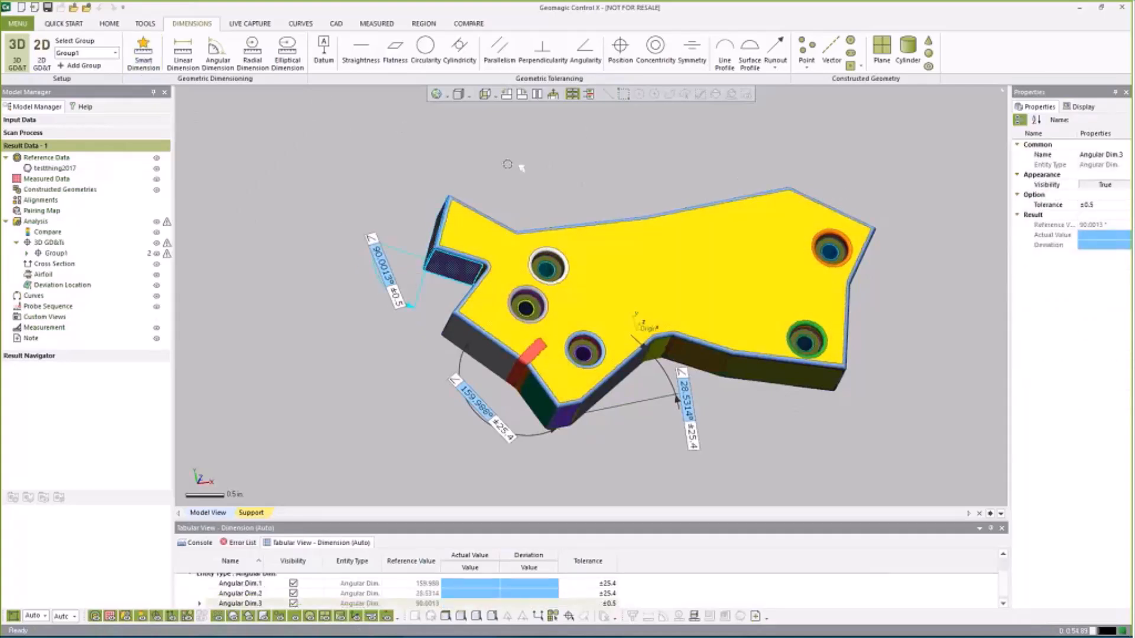
Add a linear dimension from the tab's end face to the center of the white-rimmed hole, placing the label outside the part.
{"action": "left_click", "coordinate": [183, 53]}
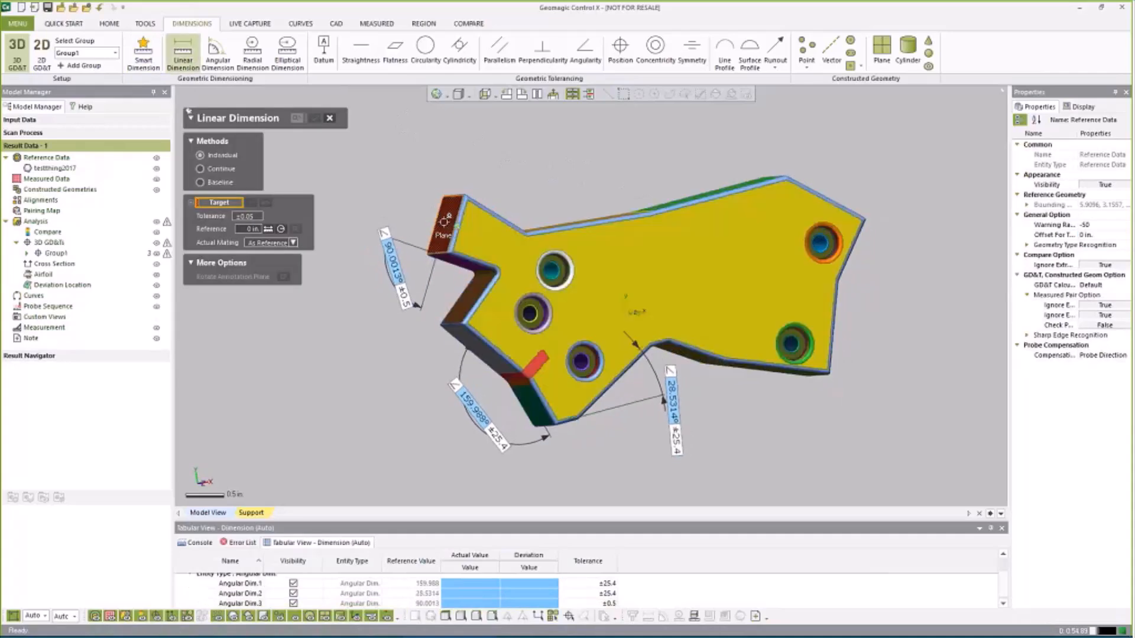
{"action": "left_click", "coordinate": [444, 221]}
{"action": "left_click", "coordinate": [553, 271]}
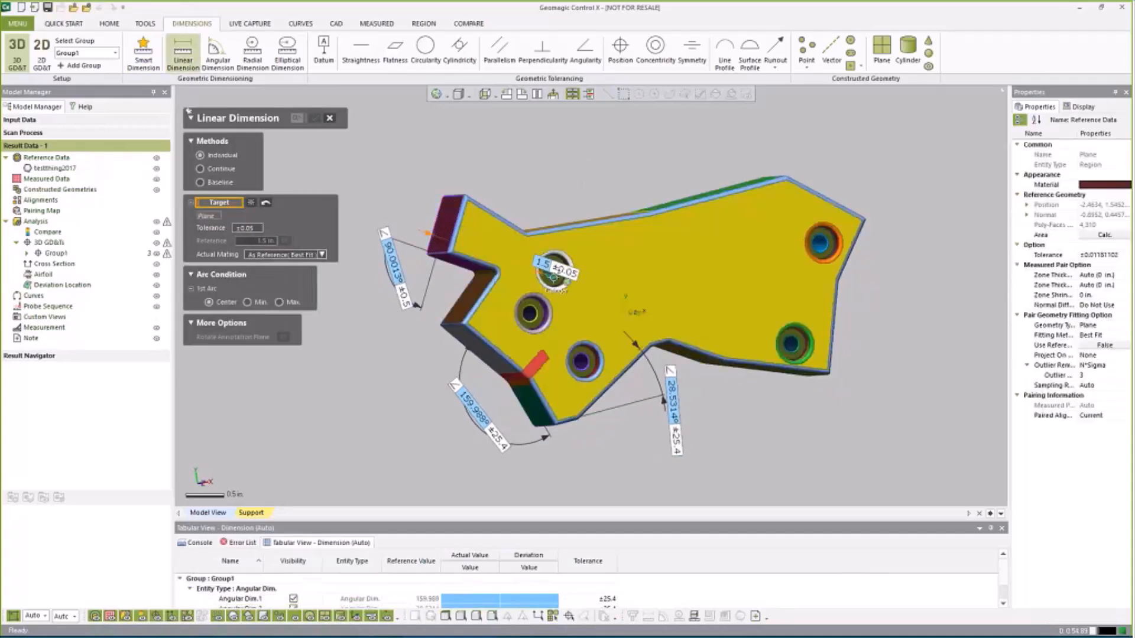
{"action": "scroll", "coordinate": [588, 297], "scroll_direction": "up", "scroll_amount": 5}
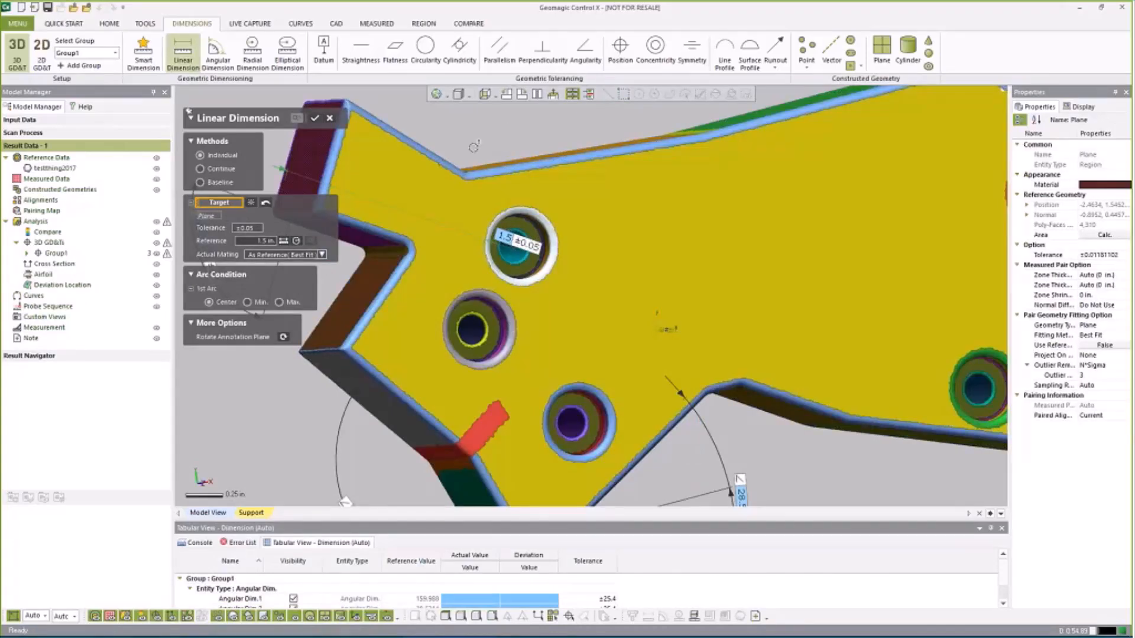
{"action": "right_click_drag", "start_coordinate": [572, 272], "coordinate": [575, 276]}
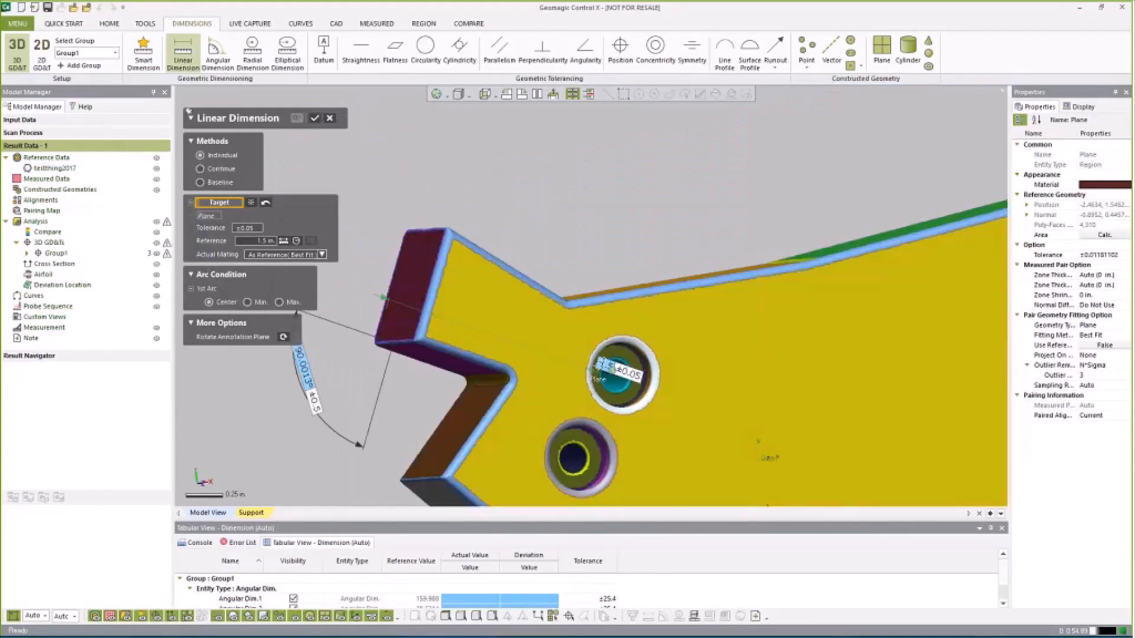
{"action": "left_click_drag", "start_coordinate": [621, 373], "coordinate": [641, 186]}
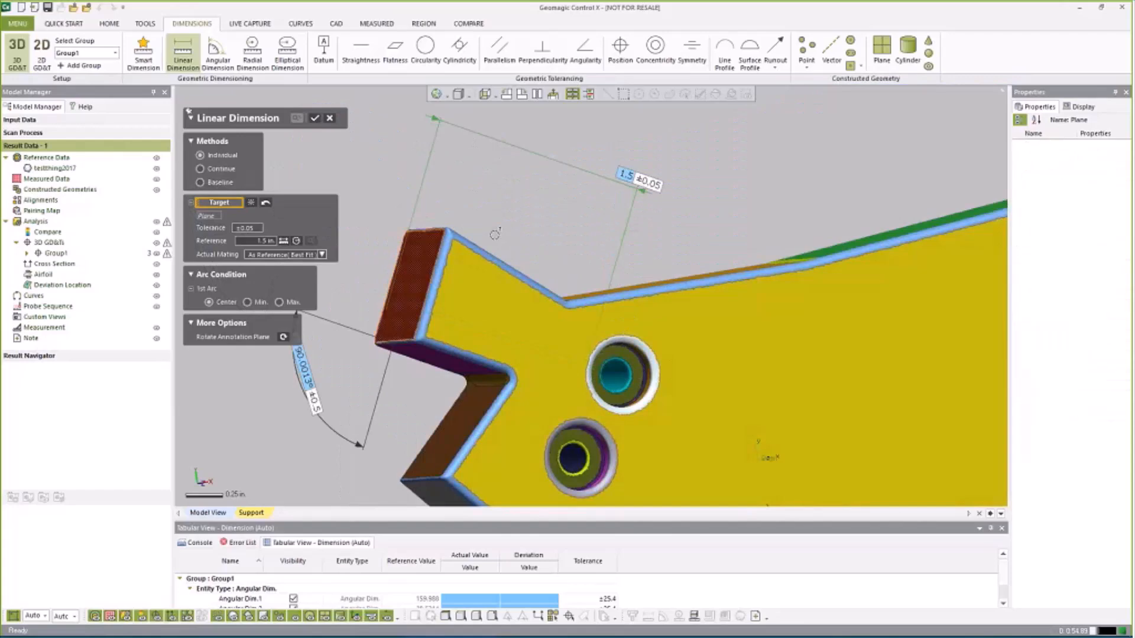
{"action": "scroll", "coordinate": [396, 250], "scroll_direction": "down", "scroll_amount": 5}
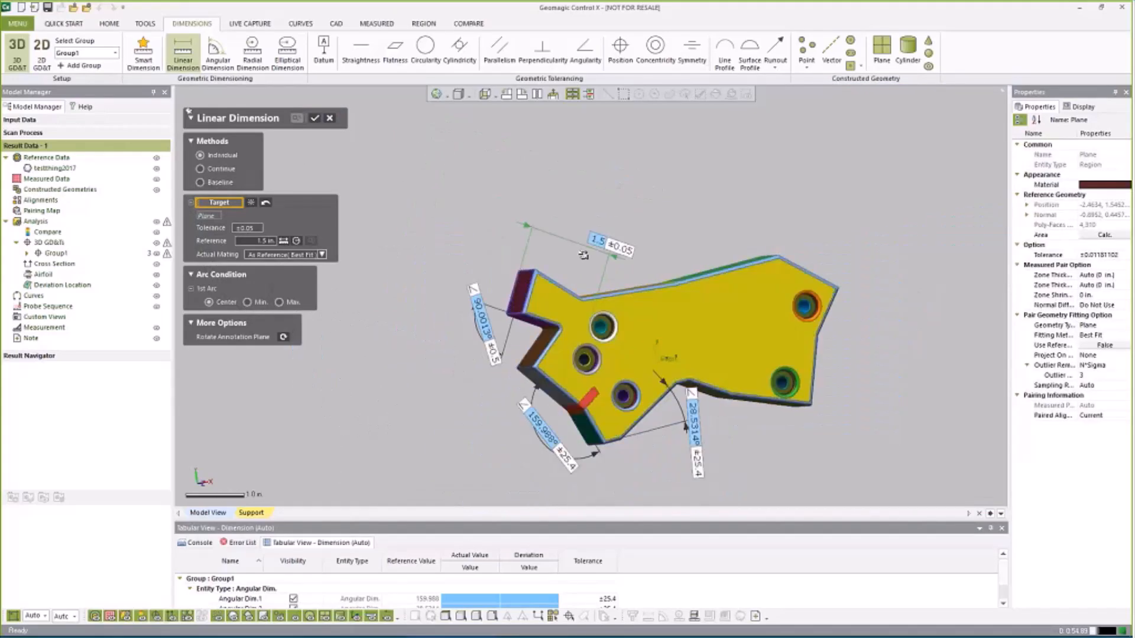
{"action": "right_click_drag", "start_coordinate": [583, 255], "coordinate": [526, 244]}
{"action": "right_click_drag", "start_coordinate": [661, 234], "coordinate": [633, 196], "text": "ctrl"}
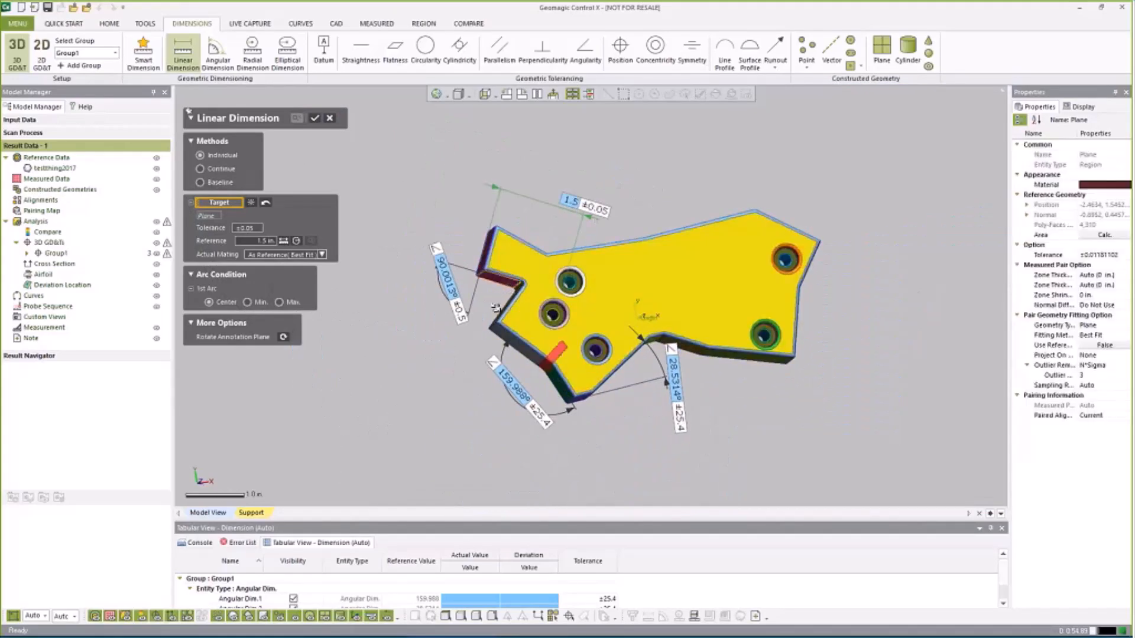
{"action": "right_click_drag", "start_coordinate": [469, 179], "coordinate": [447, 193]}
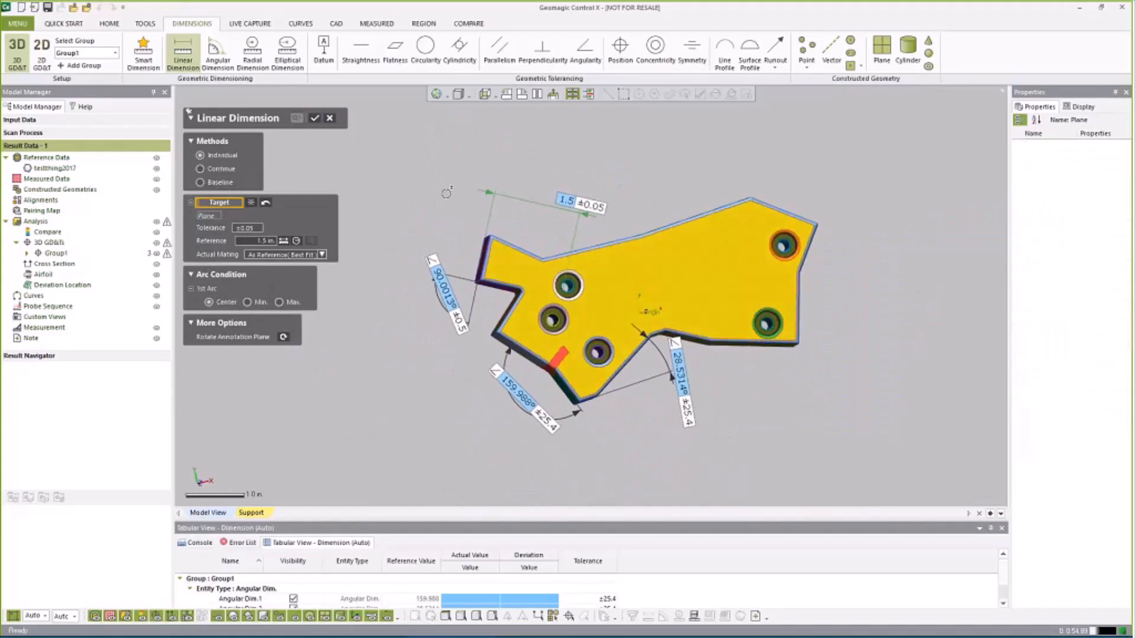
{"action": "left_click", "coordinate": [314, 117]}
Add a linear dimension from the tab's end face to the center of the orange-rimmed hole, placing it beyond the first linear dimension.
{"action": "left_click", "coordinate": [182, 55]}
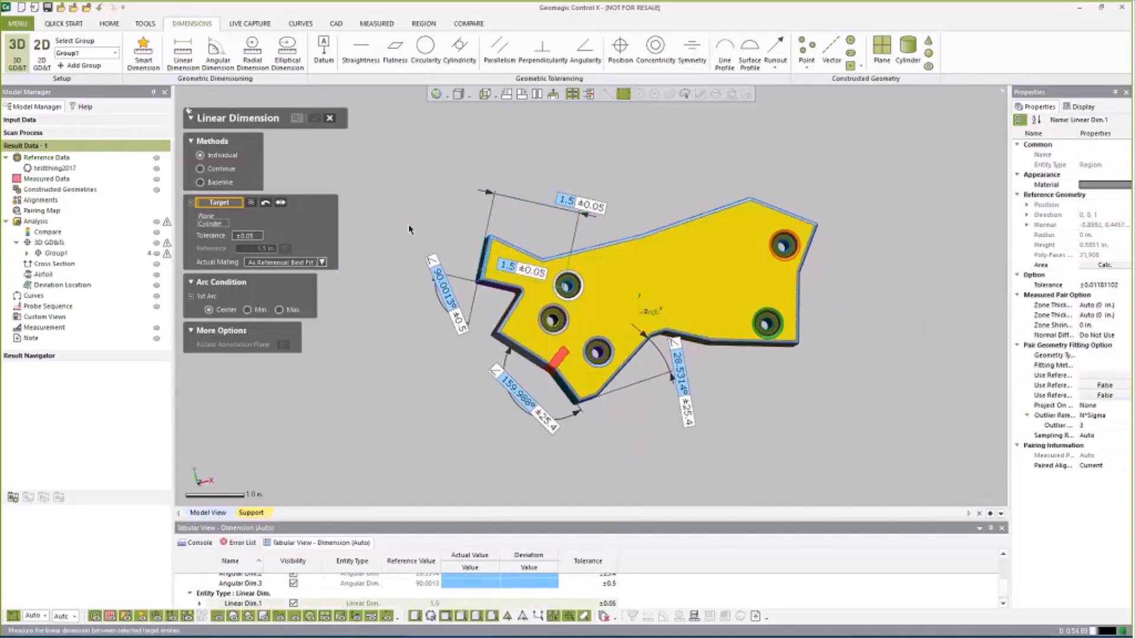
{"action": "right_click_drag", "start_coordinate": [410, 229], "coordinate": [431, 230]}
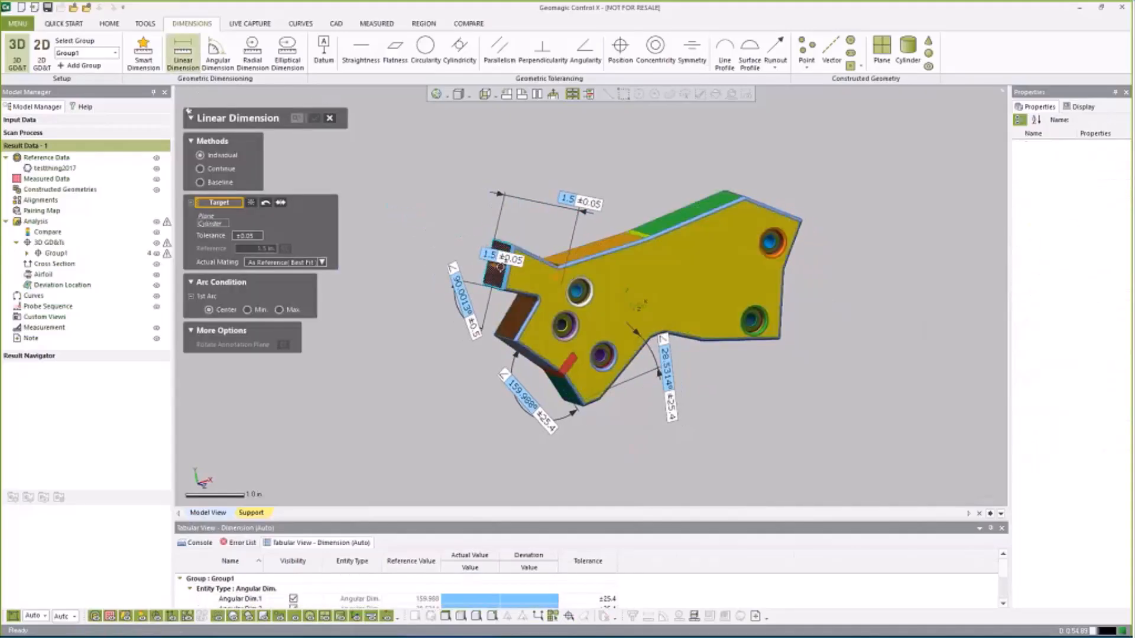
{"action": "left_click", "coordinate": [500, 267]}
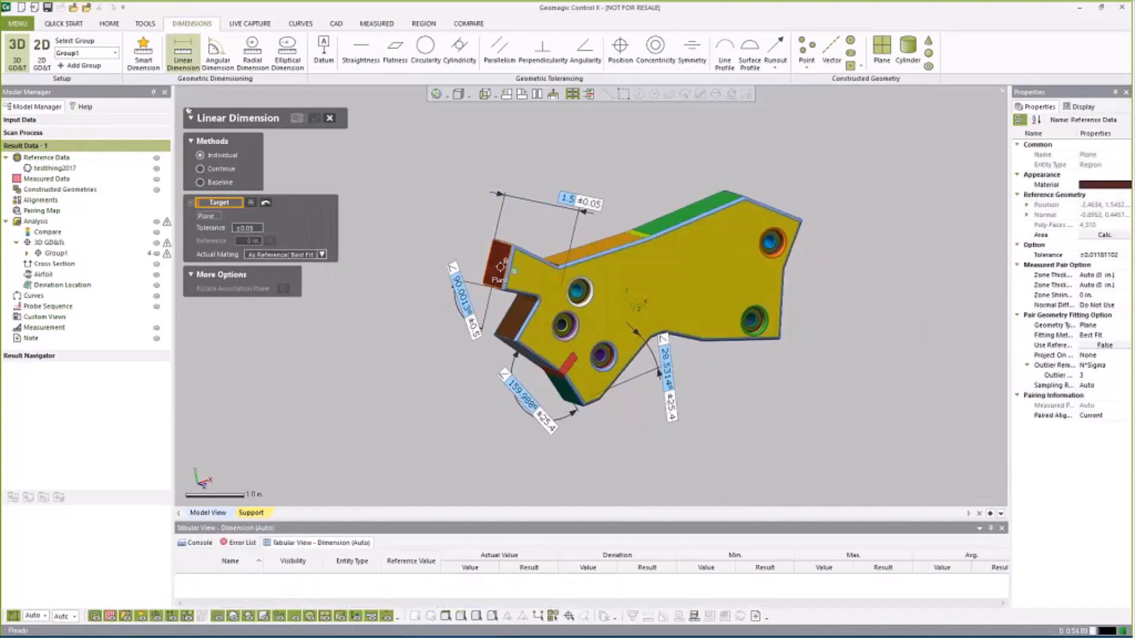
{"action": "left_click", "coordinate": [775, 247]}
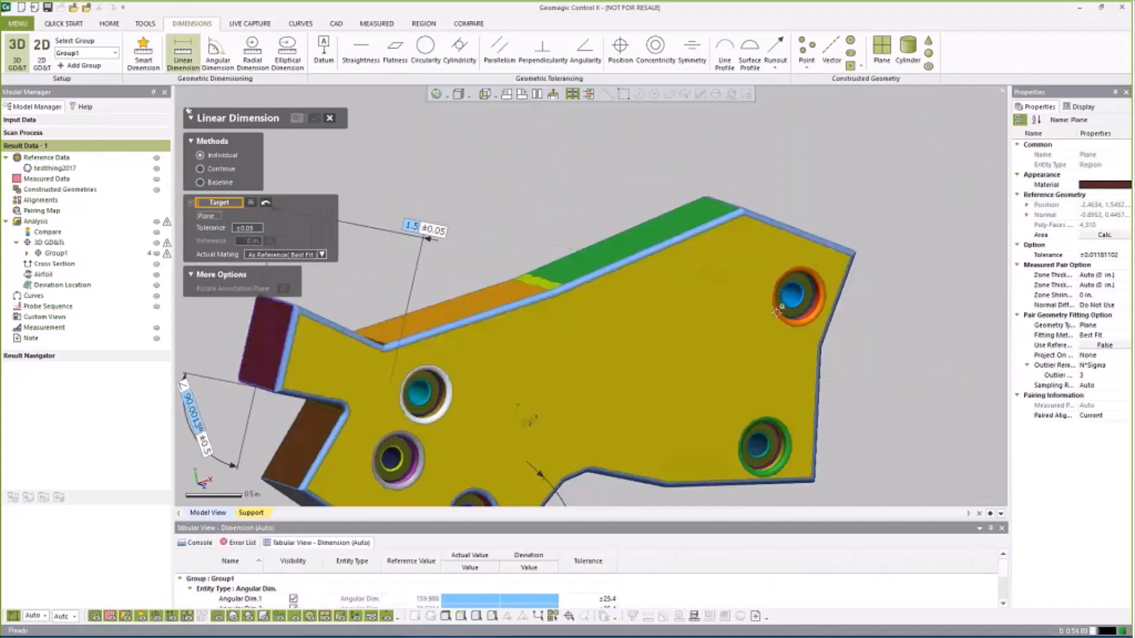
{"action": "left_click", "coordinate": [793, 294]}
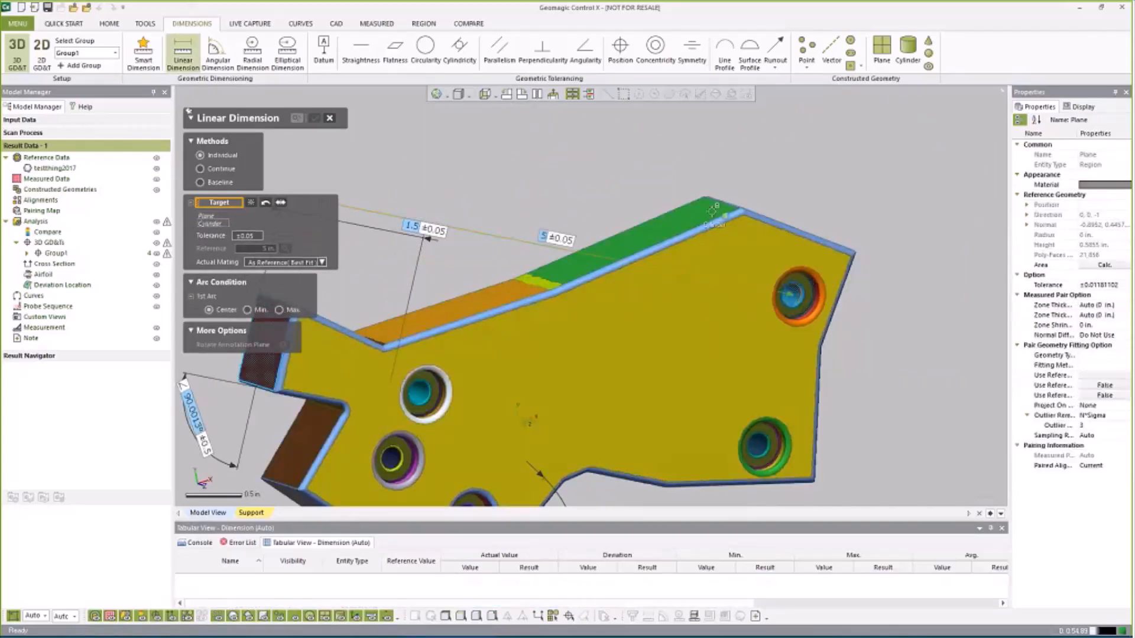
{"action": "left_click", "coordinate": [637, 158]}
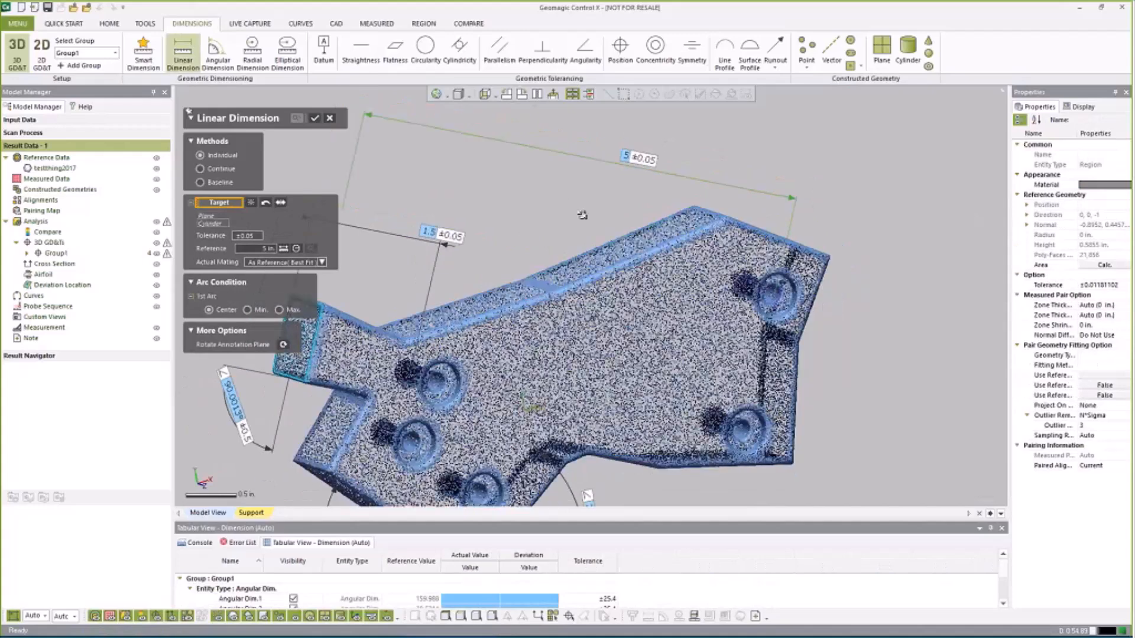
{"action": "right_click_drag", "start_coordinate": [544, 219], "coordinate": [541, 223]}
{"action": "right_click_drag", "start_coordinate": [485, 295], "coordinate": [545, 250], "text": "ctrl"}
{"action": "left_click", "coordinate": [576, 223]}
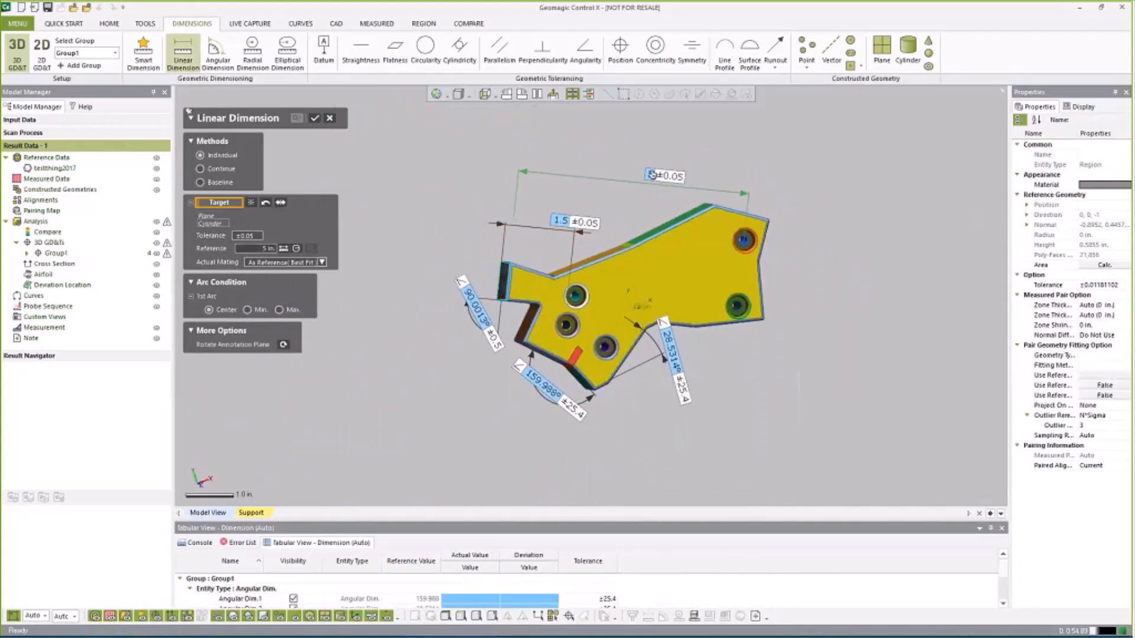
{"action": "left_click", "coordinate": [582, 229]}
{"action": "right_click_drag", "start_coordinate": [636, 221], "coordinate": [638, 173]}
{"action": "right_click_drag", "start_coordinate": [642, 269], "coordinate": [638, 255]}
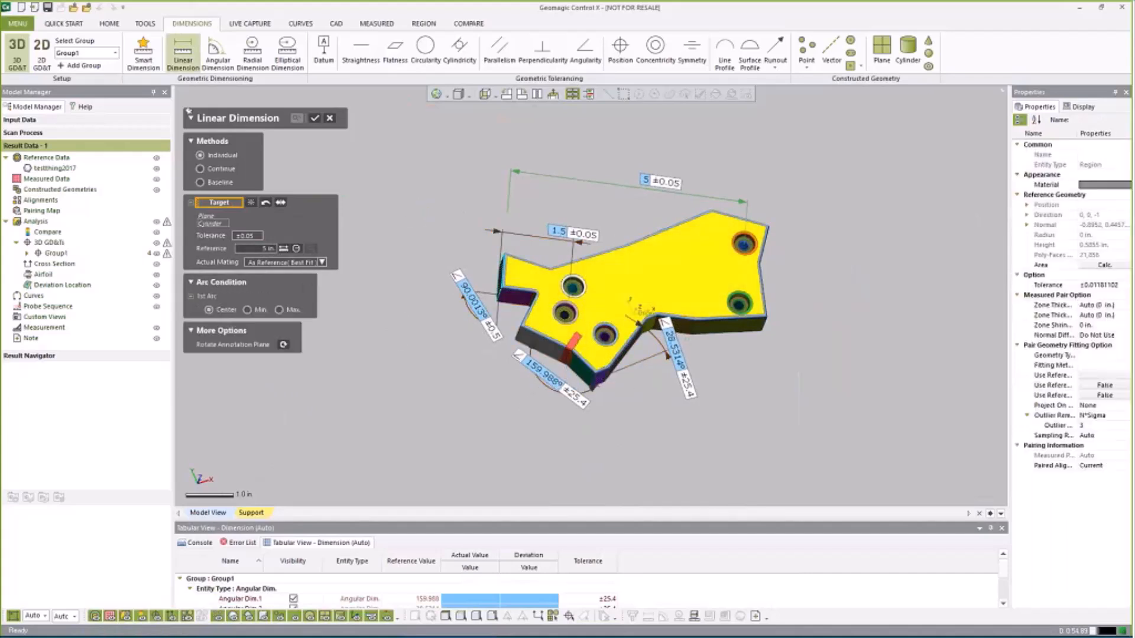
{"action": "left_click", "coordinate": [315, 117]}
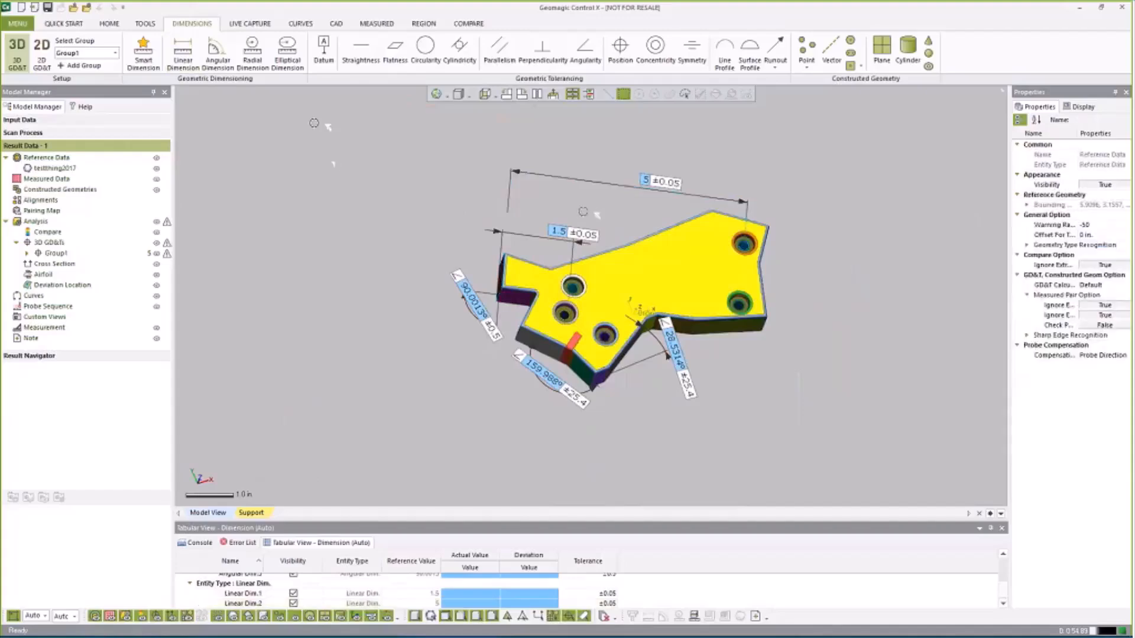
Edit the tab's angular dimension and set its reference value to 90°.
{"action": "right_click_drag", "start_coordinate": [466, 261], "coordinate": [335, 232]}
{"action": "right_click_drag", "start_coordinate": [454, 218], "coordinate": [486, 254]}
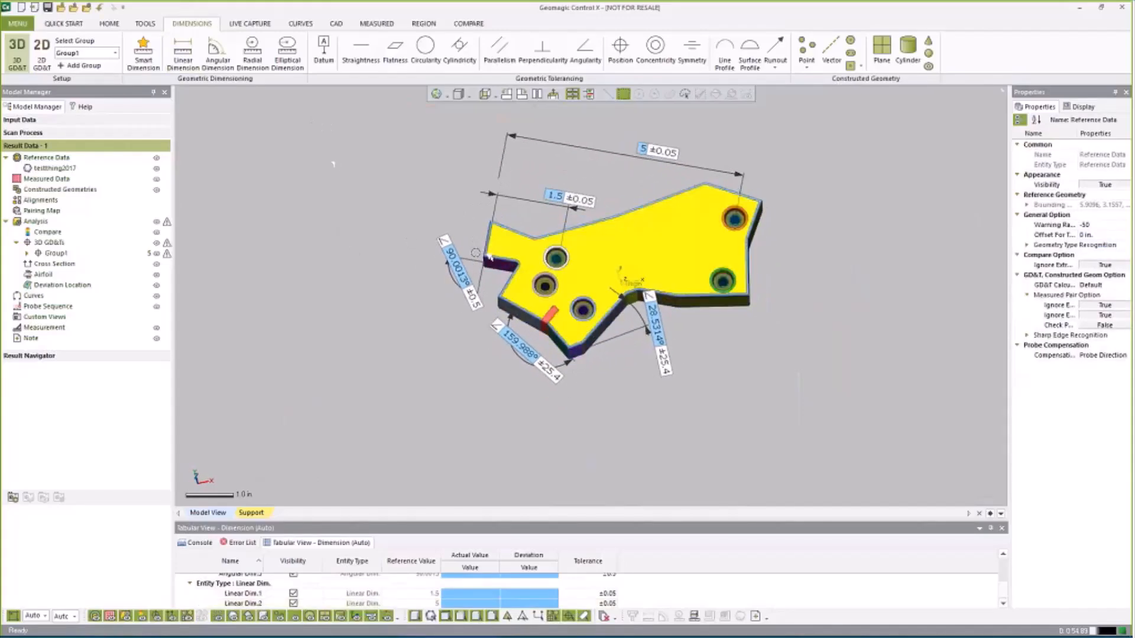
{"action": "left_click", "coordinate": [460, 278]}
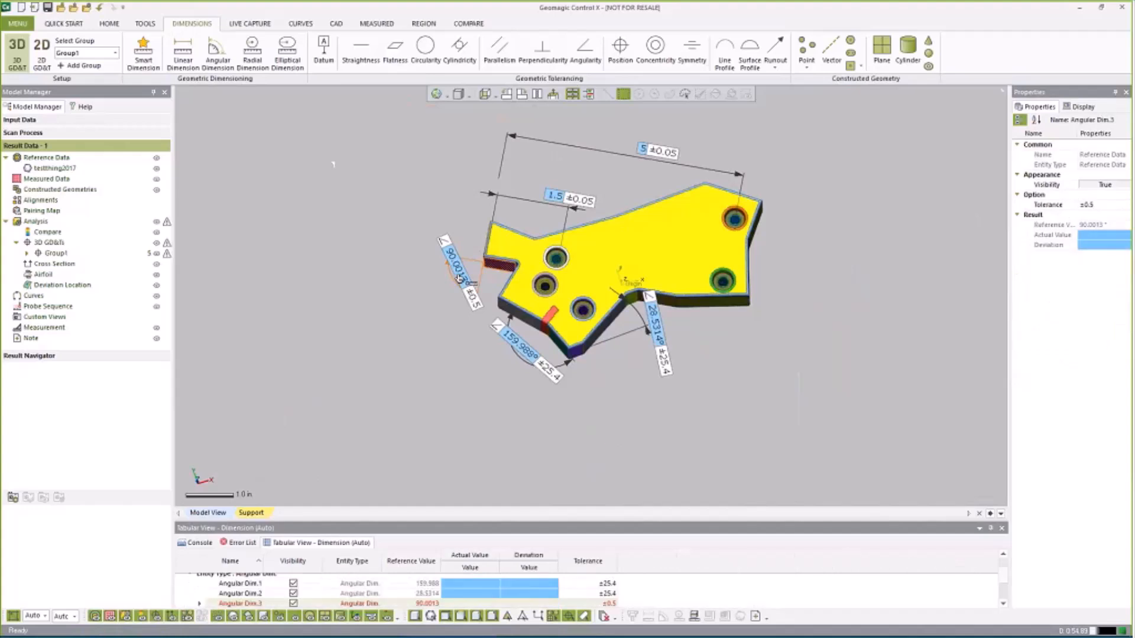
{"action": "double_click", "coordinate": [459, 278]}
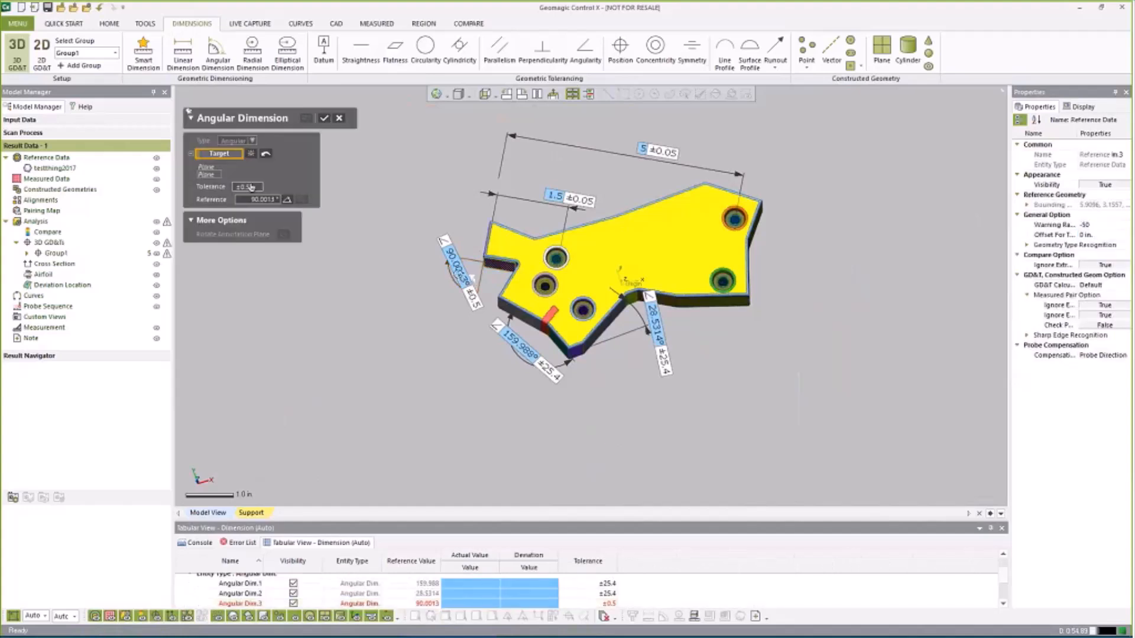
{"action": "double_click", "coordinate": [261, 202]}
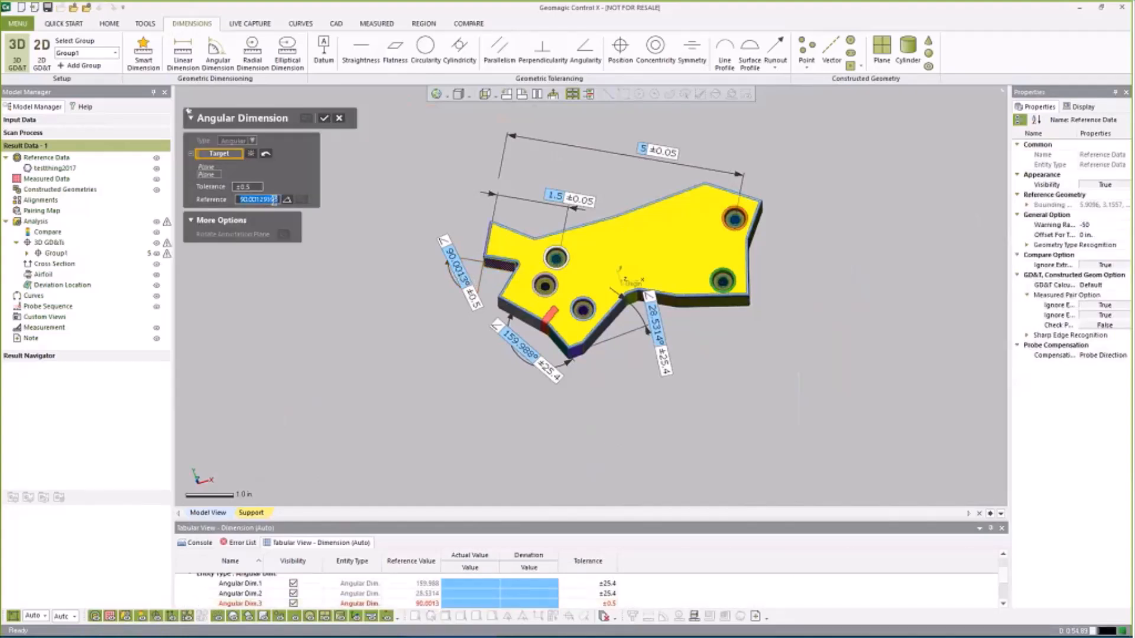
{"action": "left_click", "coordinate": [274, 201]}
{"action": "key", "text": "Return"}
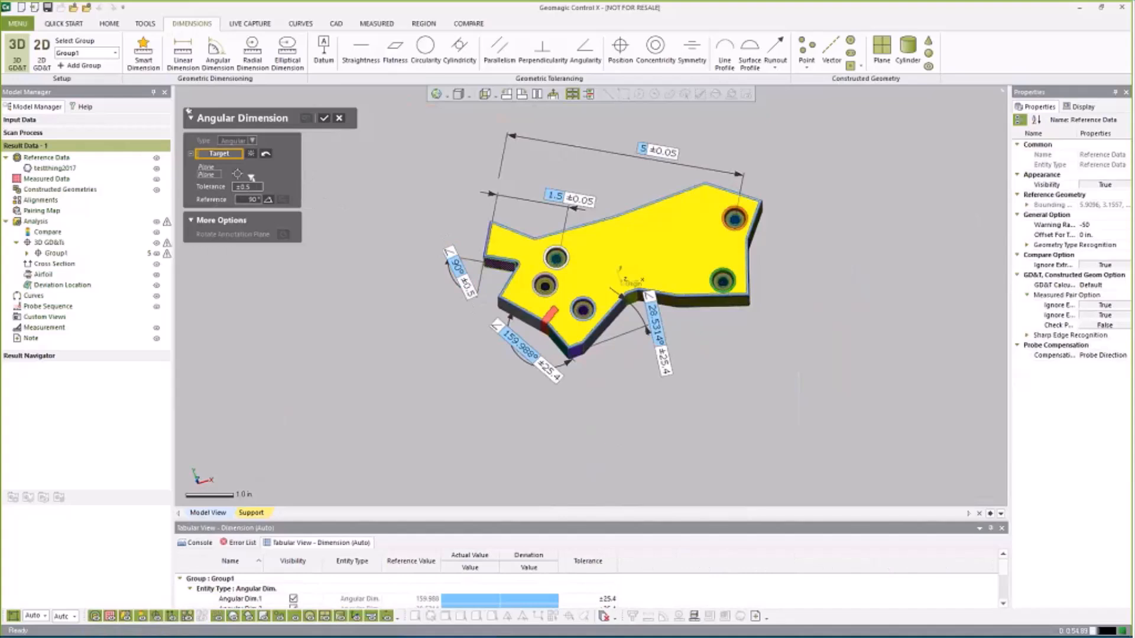
{"action": "left_click", "coordinate": [325, 118]}
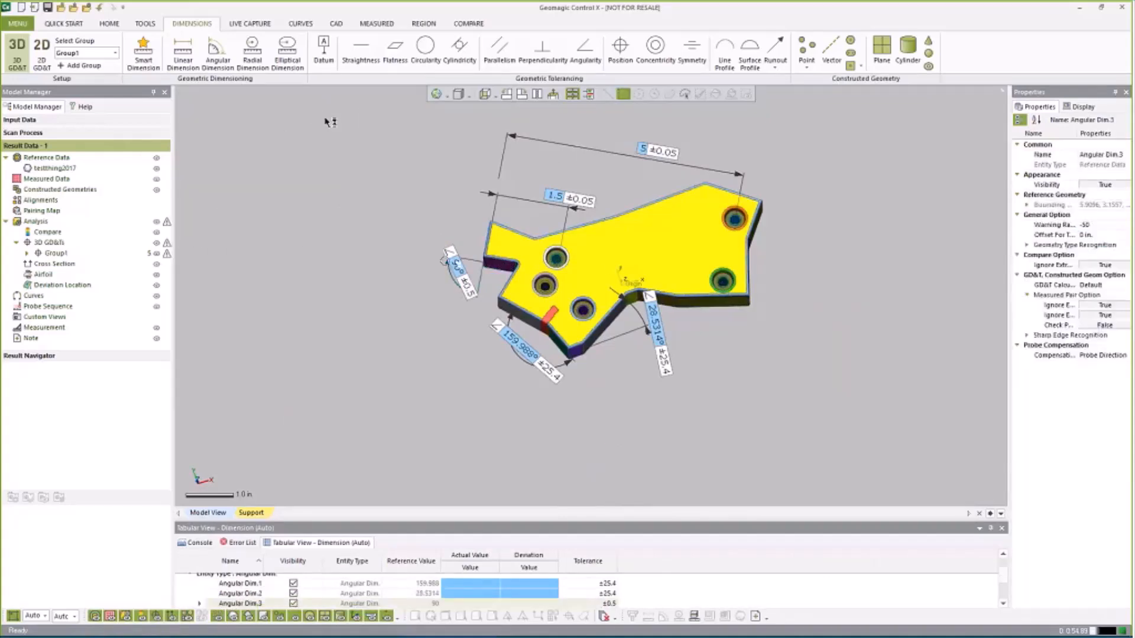
Expand Group1 under 3D GD&Ts to review the angular and linear dimensions created on the part.
{"action": "right_click_drag", "start_coordinate": [653, 215], "coordinate": [596, 238]}
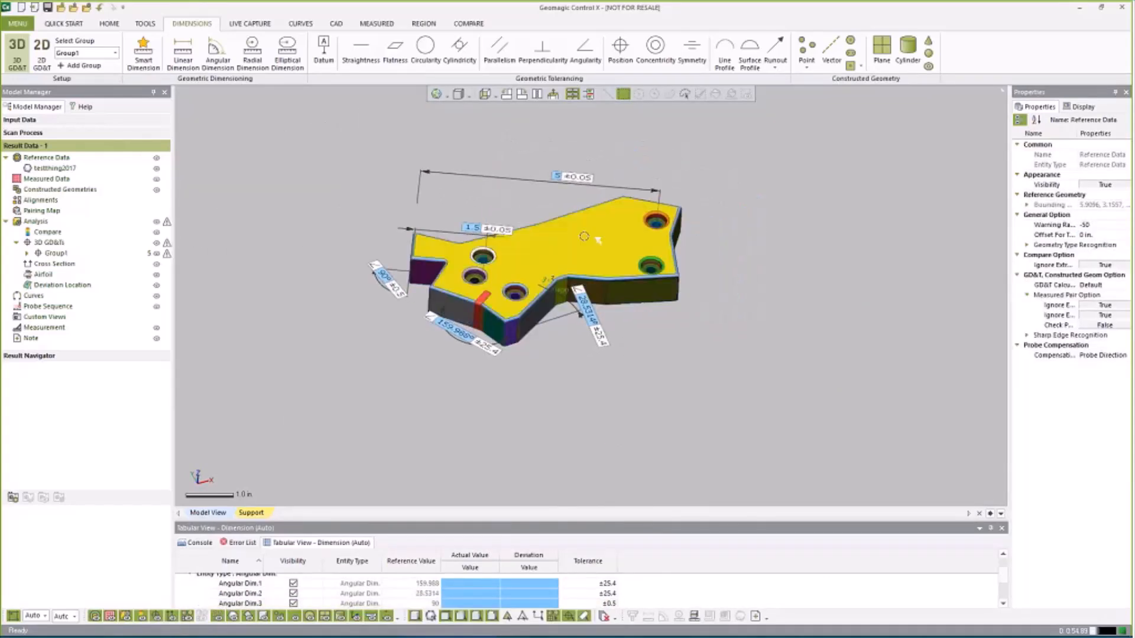
{"action": "left_click", "coordinate": [27, 254]}
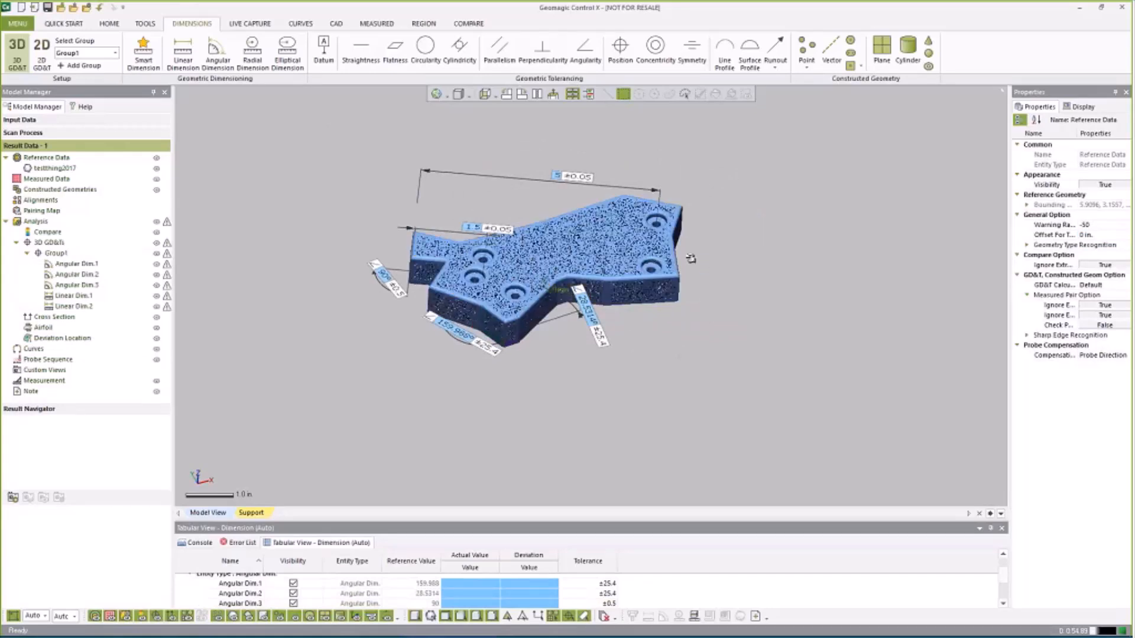
{"action": "right_click_drag", "start_coordinate": [690, 259], "coordinate": [693, 299]}
{"action": "right_click_drag", "start_coordinate": [537, 242], "coordinate": [556, 270], "text": "ctrl"}
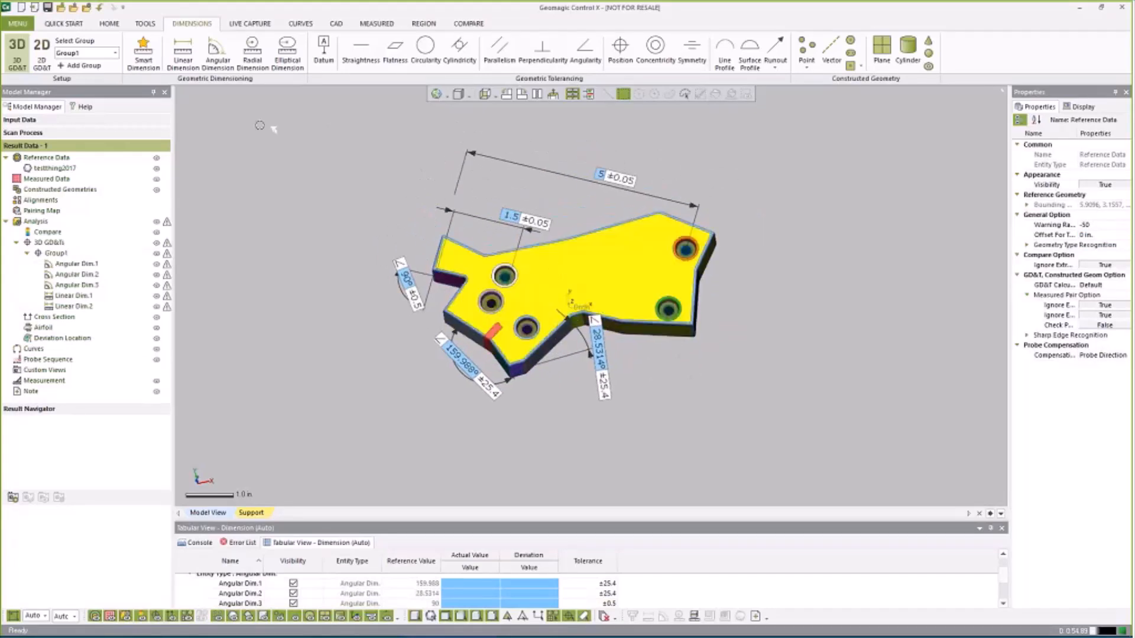
Import the scan file testthing2017.ScanA.stl from the Parts folder as measured data.
{"action": "left_click", "coordinate": [109, 24]}
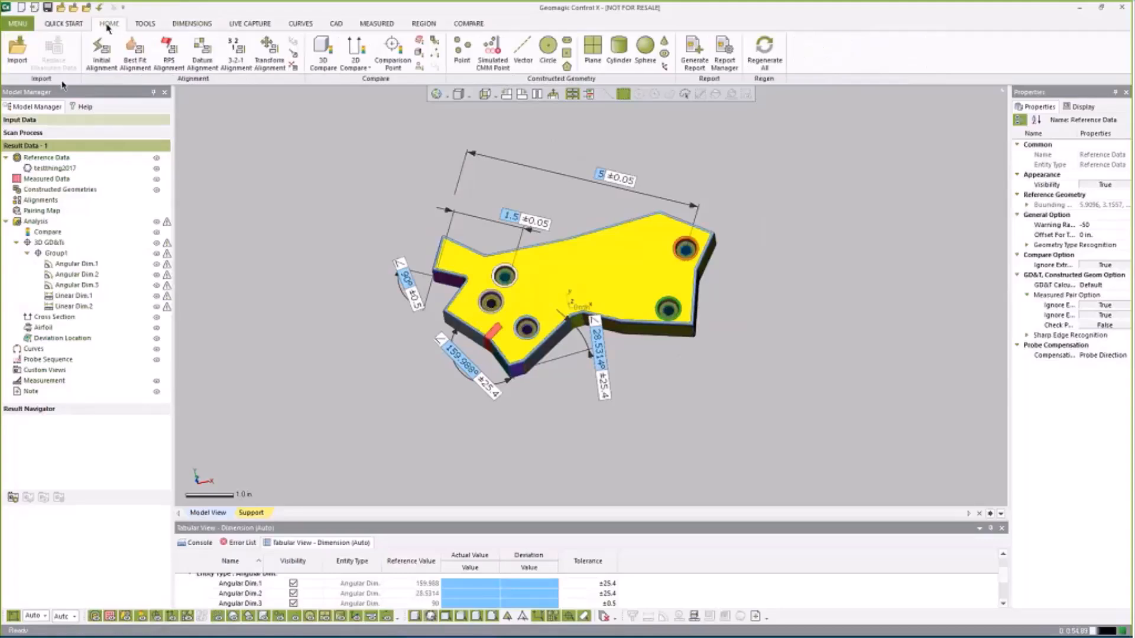
{"action": "left_click", "coordinate": [18, 59]}
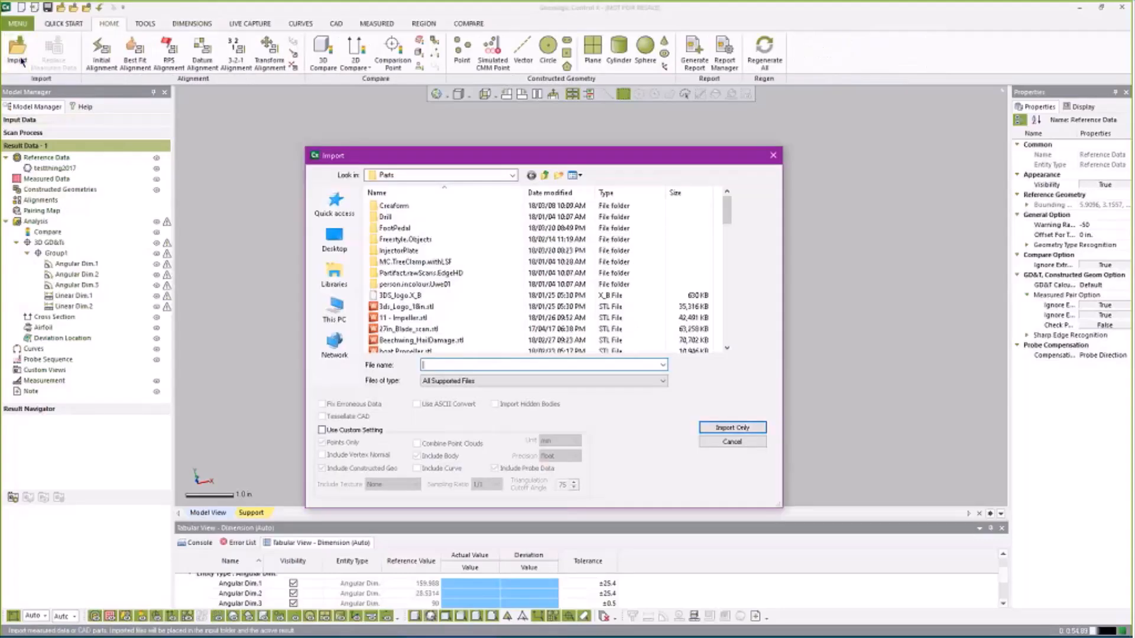
{"action": "scroll", "coordinate": [494, 258], "scroll_direction": "down", "scroll_amount": 8}
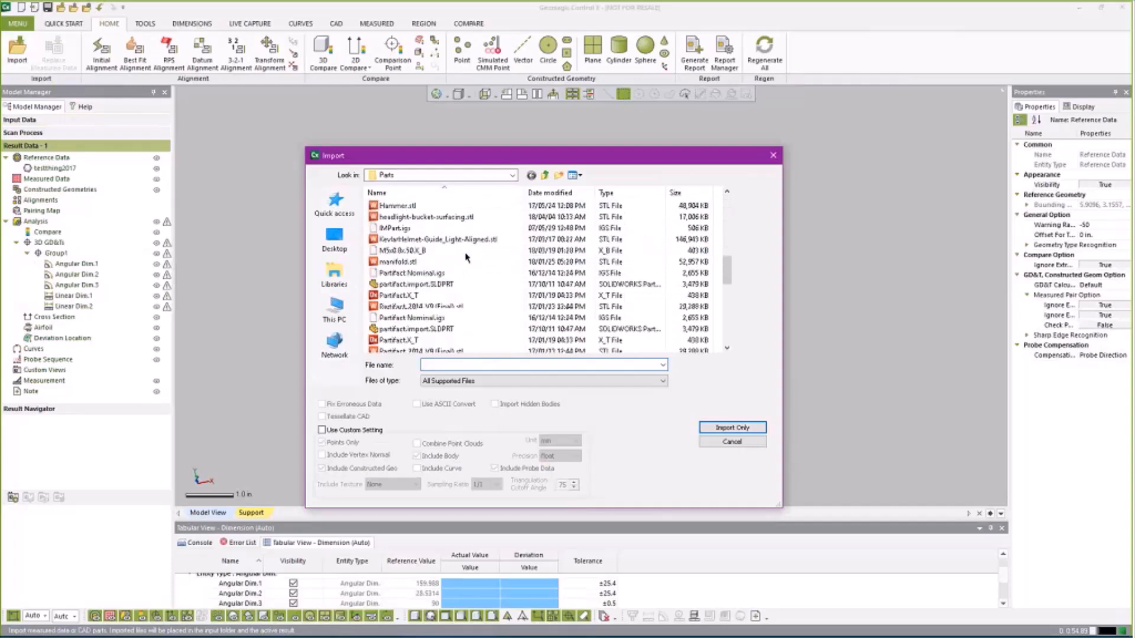
{"action": "scroll", "coordinate": [443, 290], "scroll_direction": "down", "scroll_amount": 6}
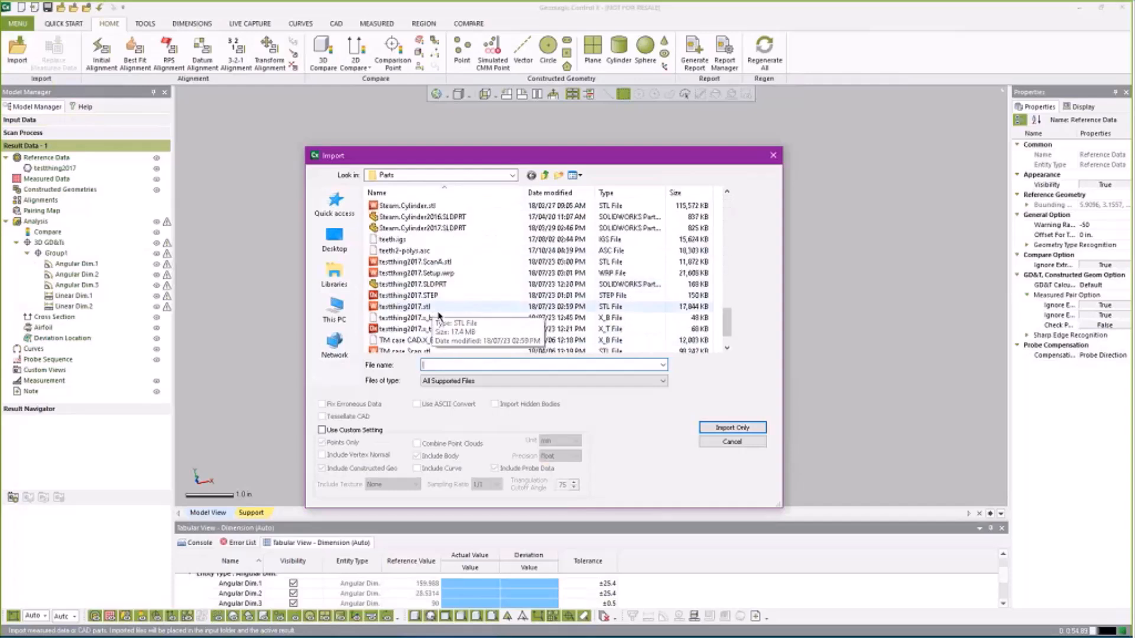
{"action": "left_click", "coordinate": [415, 261]}
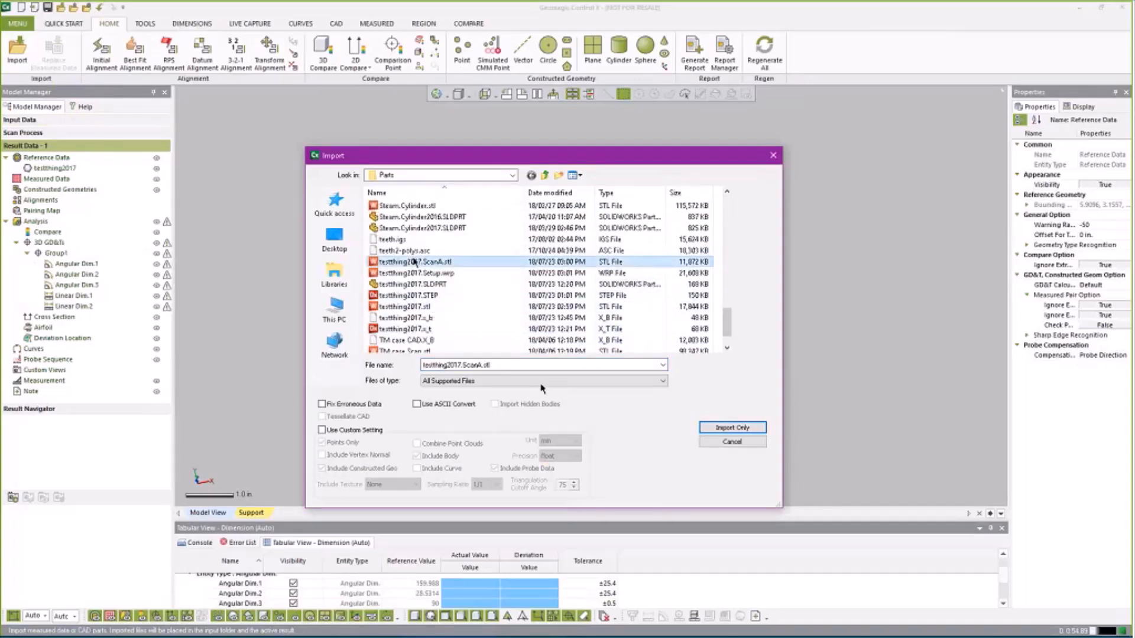
{"action": "left_click", "coordinate": [722, 427]}
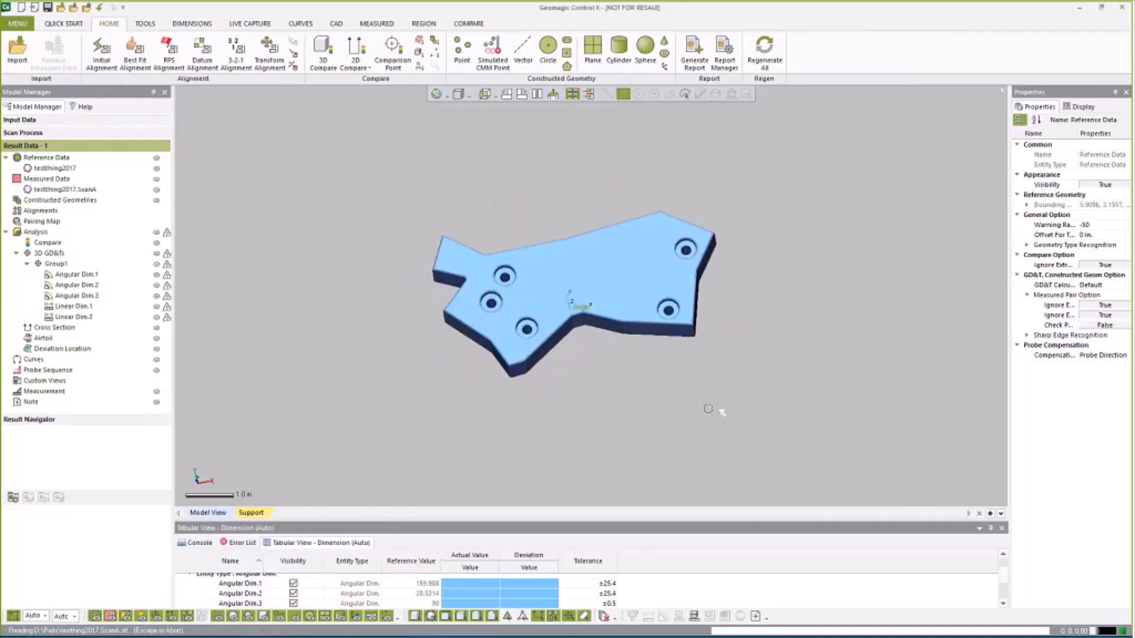
Run an initial alignment of the scan to the reference part without feature recognition, declining the rebuild of Group1.
{"action": "right_click_drag", "start_coordinate": [674, 278], "coordinate": [729, 284]}
{"action": "scroll", "coordinate": [733, 274], "scroll_direction": "up", "scroll_amount": 4}
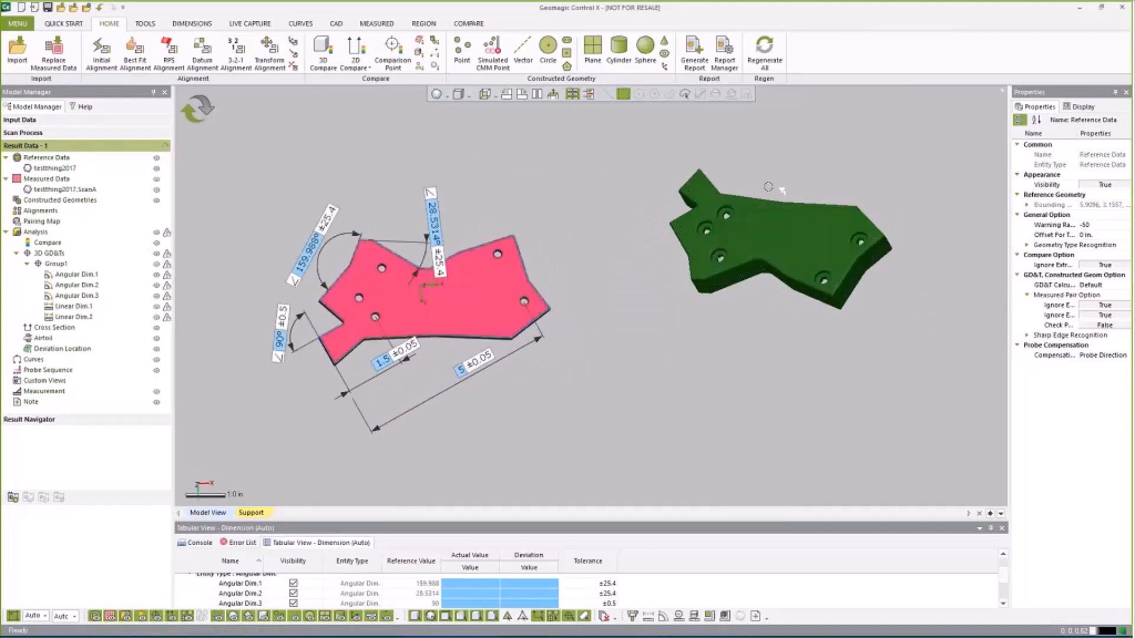
{"action": "right_click_drag", "start_coordinate": [756, 186], "coordinate": [403, 333]}
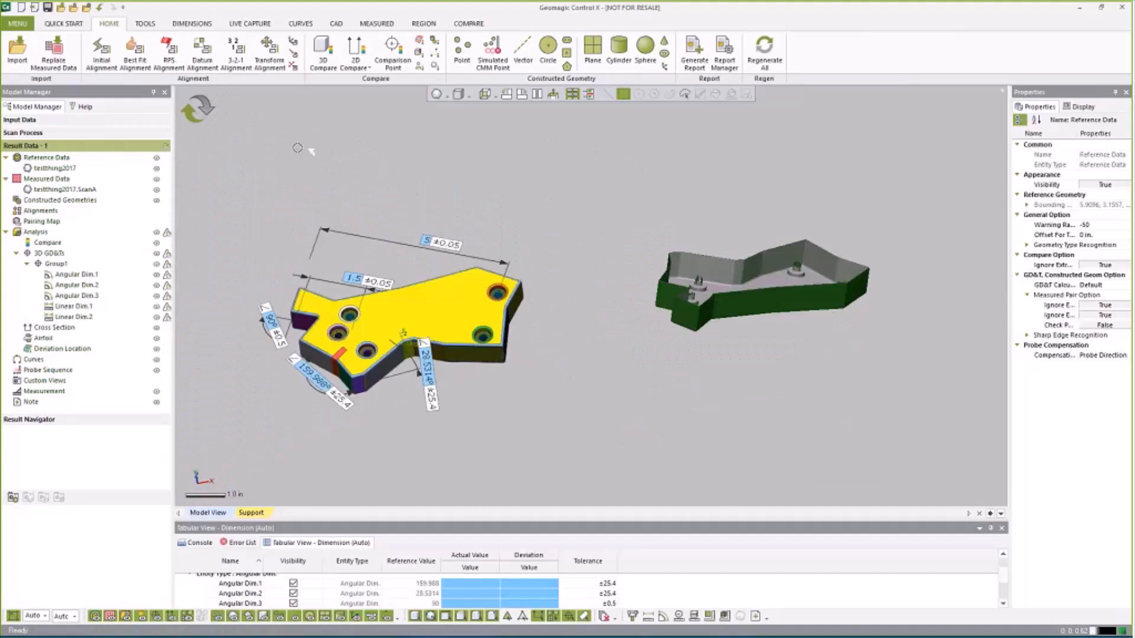
{"action": "right_click_drag", "start_coordinate": [254, 152], "coordinate": [304, 141], "text": "ctrl"}
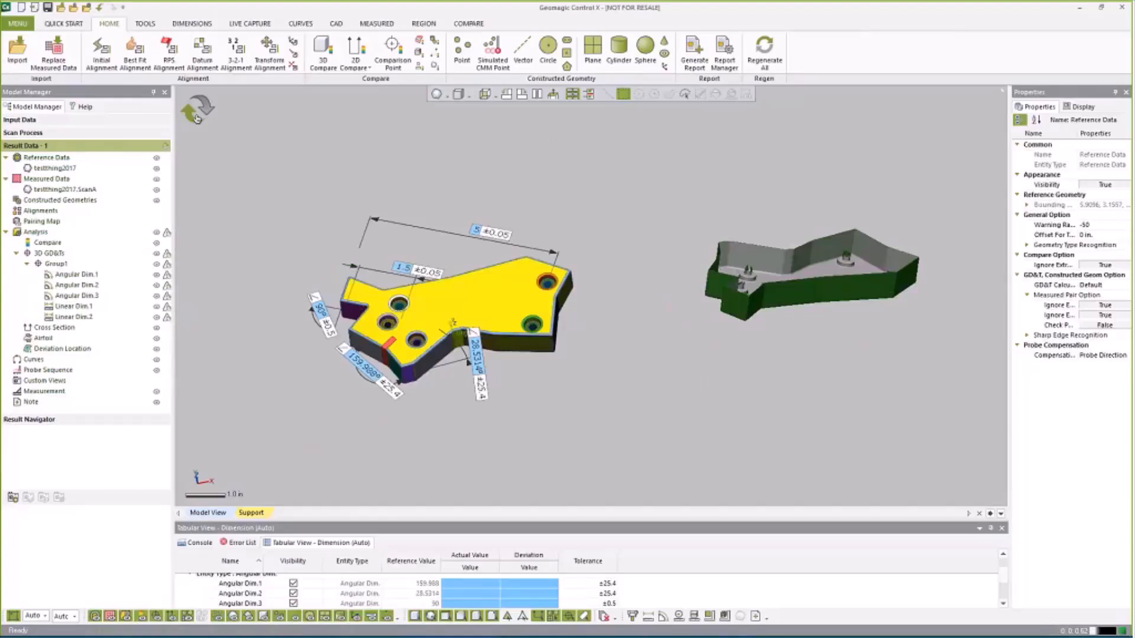
{"action": "left_click", "coordinate": [102, 54]}
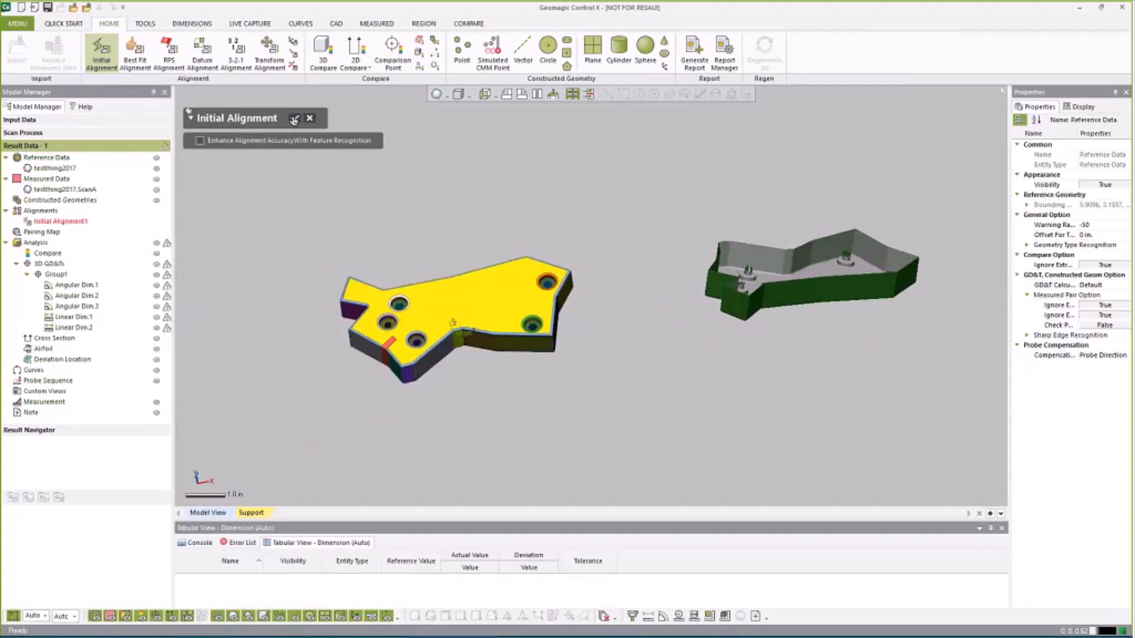
{"action": "left_click", "coordinate": [294, 119]}
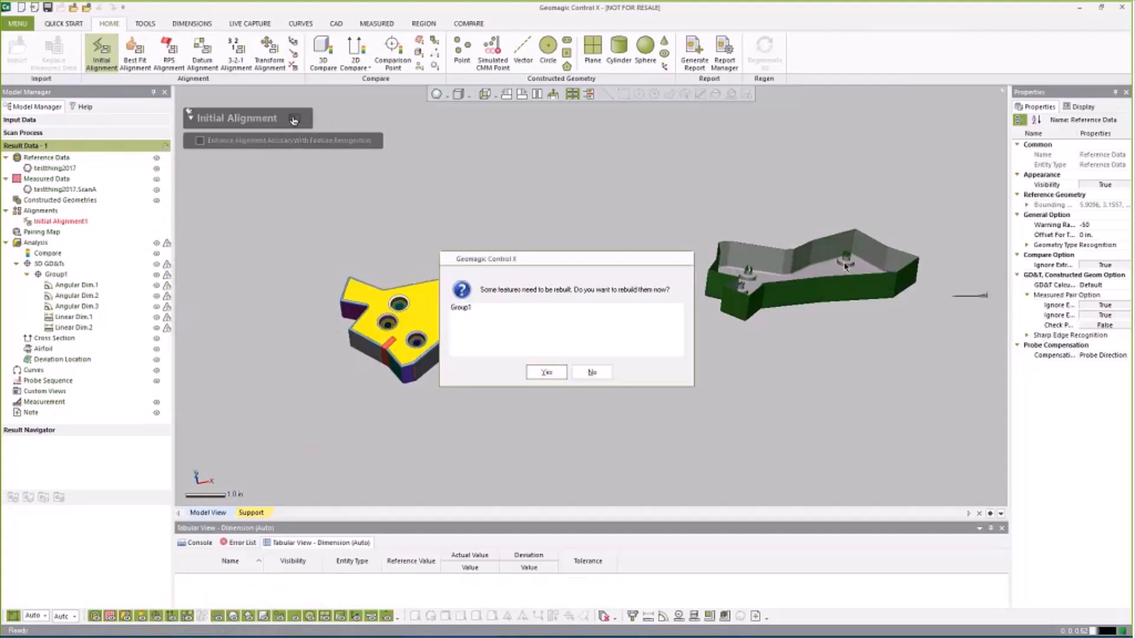
{"action": "left_click", "coordinate": [592, 372]}
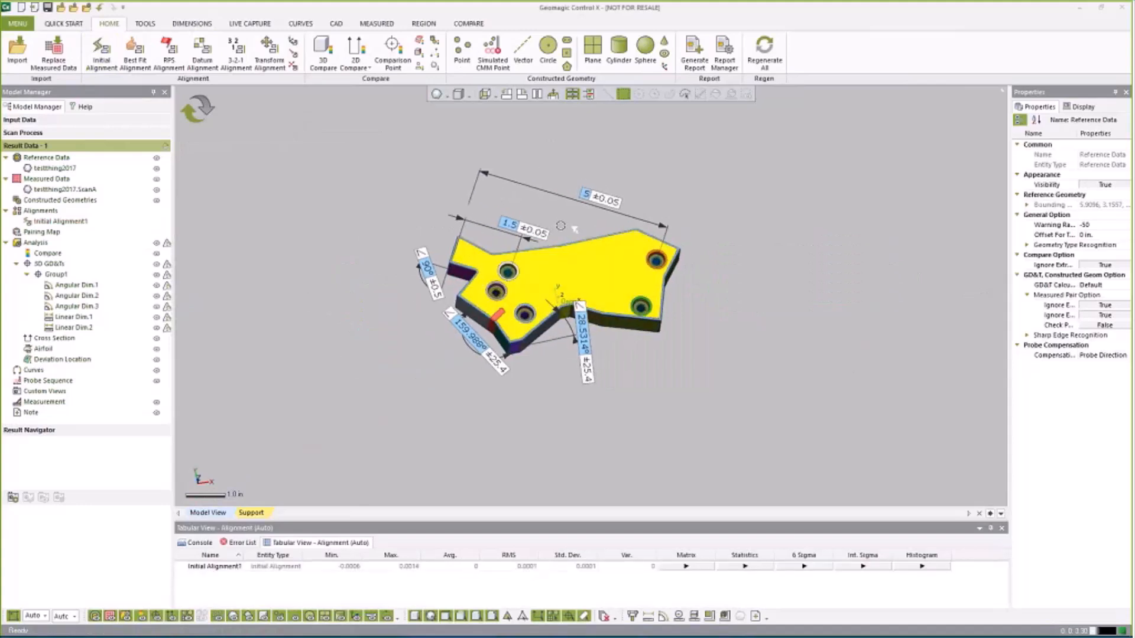
Run a best fit alignment with a 25% sampling ratio and 20 maximum iterations, and rebuild Group1.
{"action": "left_click", "coordinate": [142, 64]}
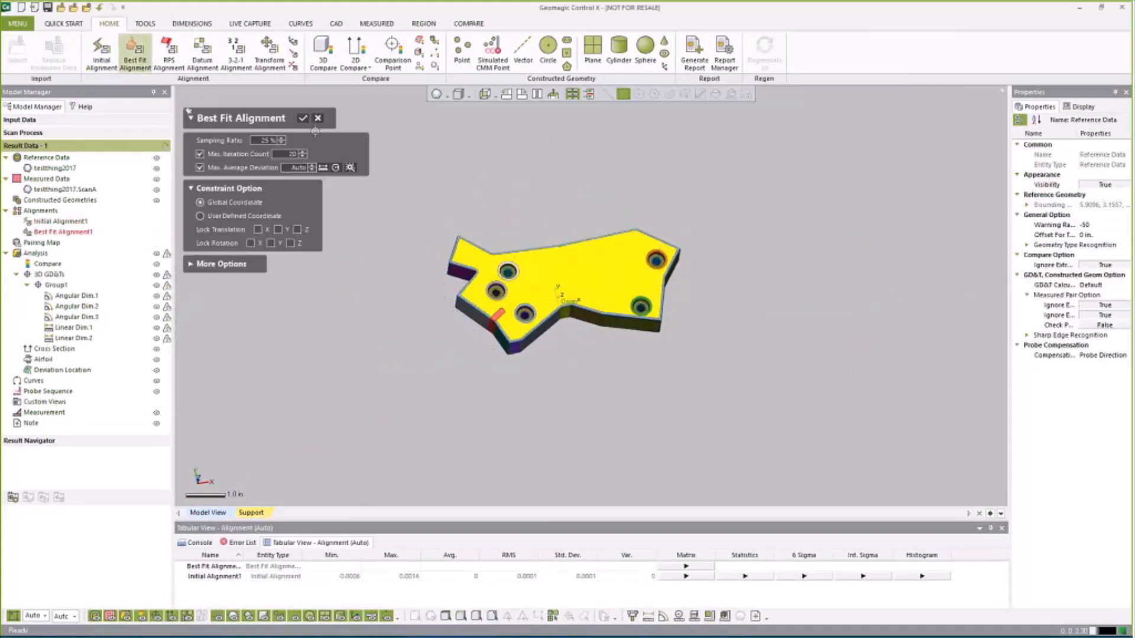
{"action": "left_click", "coordinate": [302, 118]}
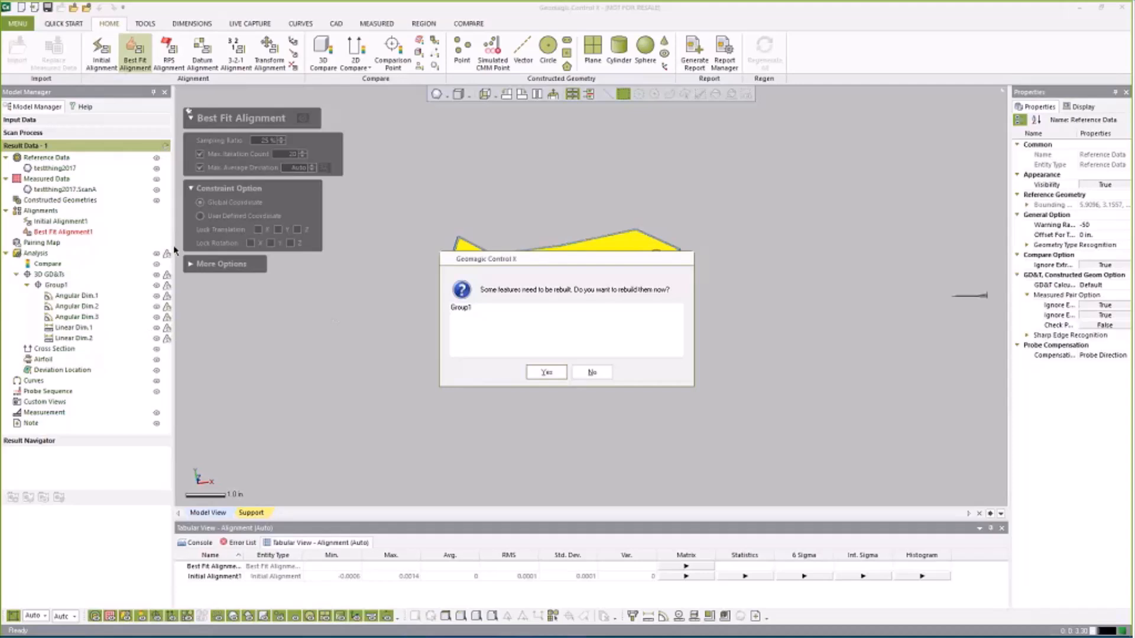
{"action": "left_click", "coordinate": [544, 373]}
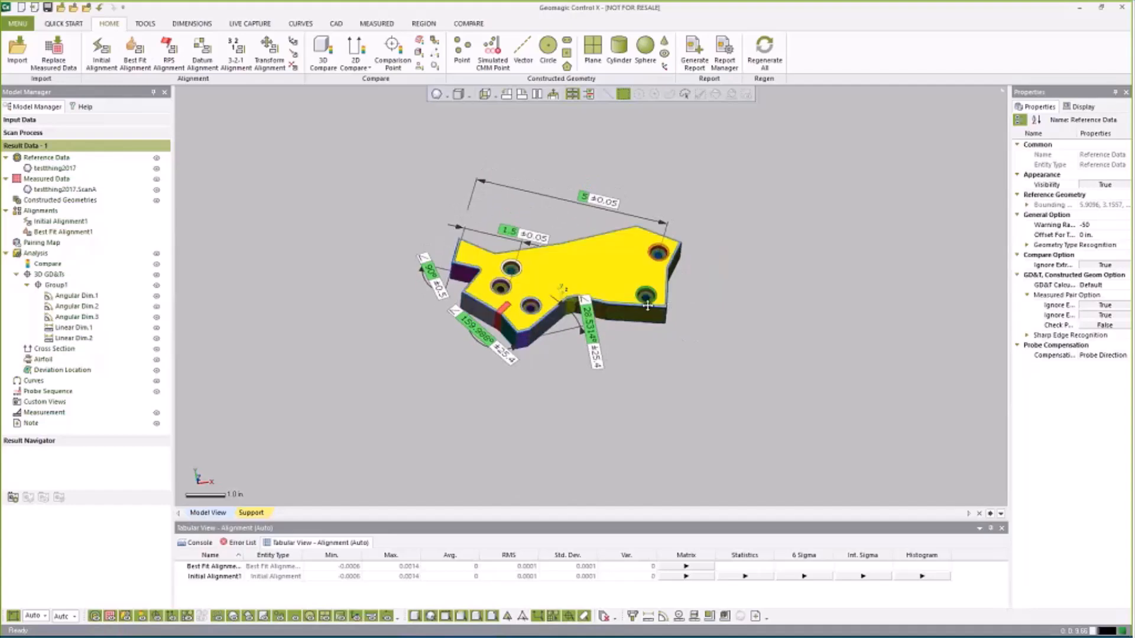
Examine the angular and linear dimension labels on the aligned part from several angles for their tolerance status.
{"action": "middle_click_drag", "start_coordinate": [592, 311], "coordinate": [545, 298]}
{"action": "scroll", "coordinate": [518, 313], "scroll_direction": "up", "scroll_amount": 3}
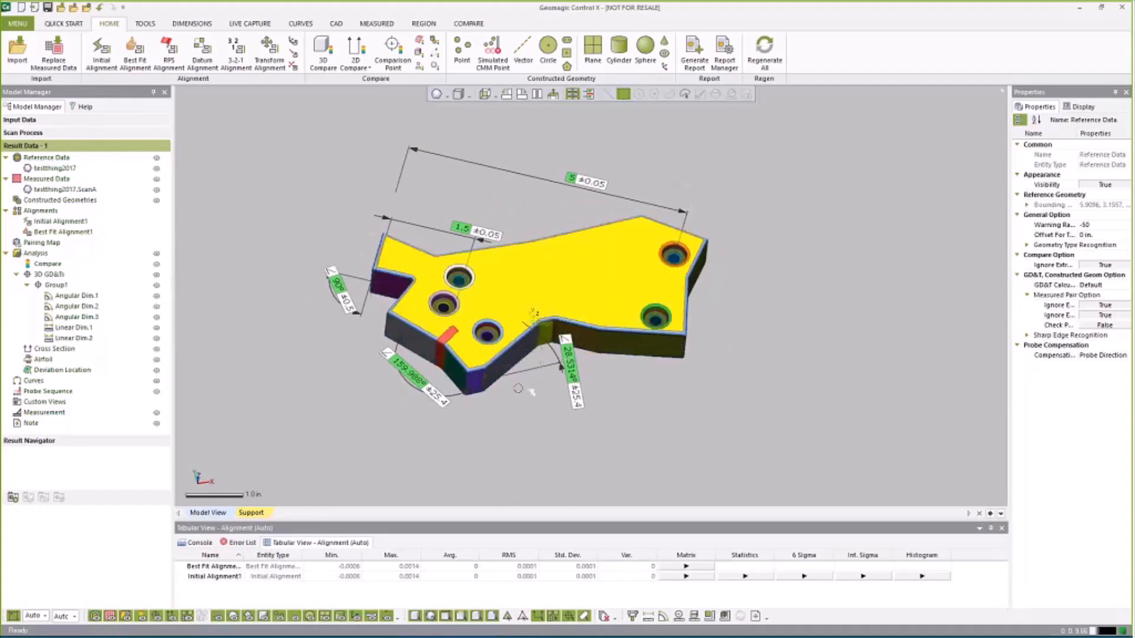
{"action": "right_click_drag", "start_coordinate": [537, 314], "coordinate": [557, 325]}
{"action": "right_click_drag", "start_coordinate": [457, 323], "coordinate": [494, 293]}
{"action": "middle_click_drag", "start_coordinate": [256, 292], "coordinate": [296, 272]}
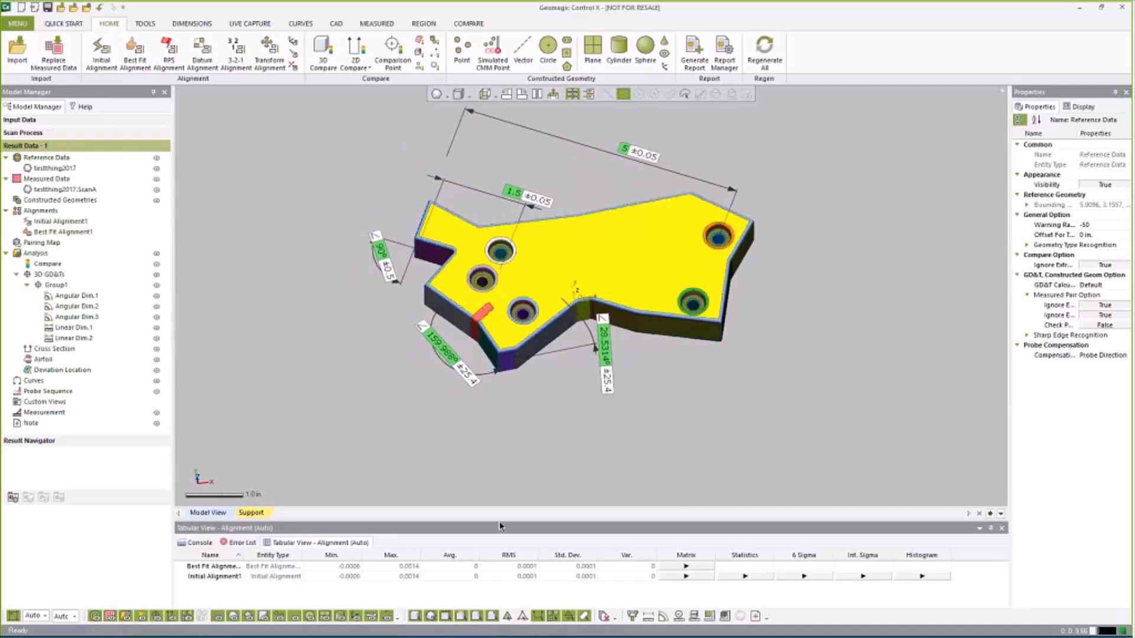
{"action": "left_click_drag", "start_coordinate": [504, 520], "coordinate": [503, 507]}
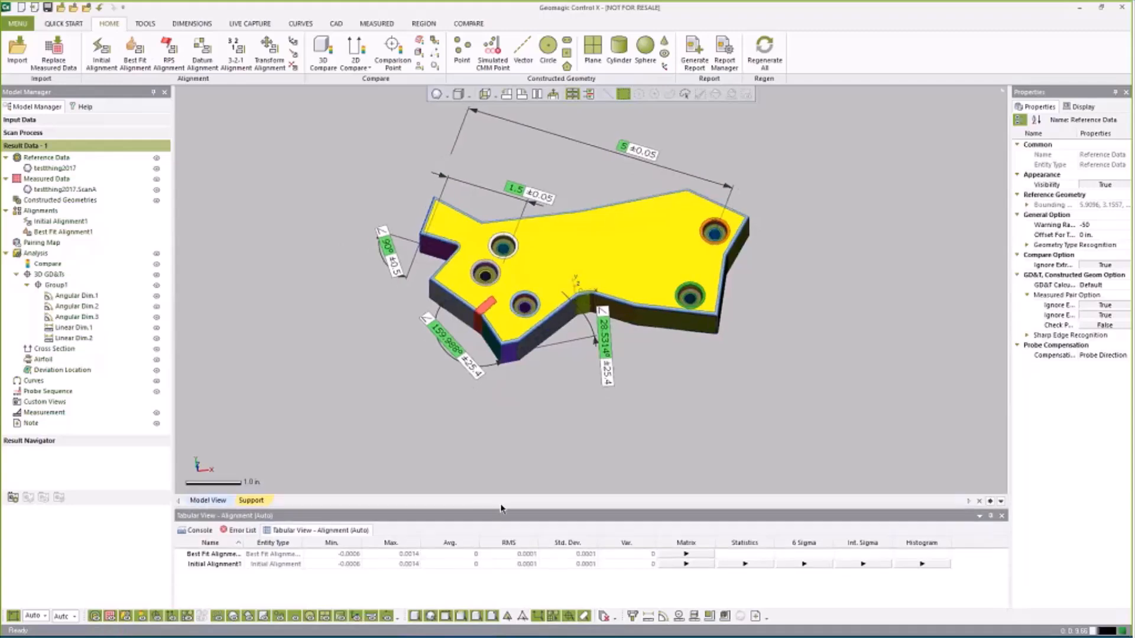
{"action": "right_click_drag", "start_coordinate": [397, 334], "coordinate": [417, 344]}
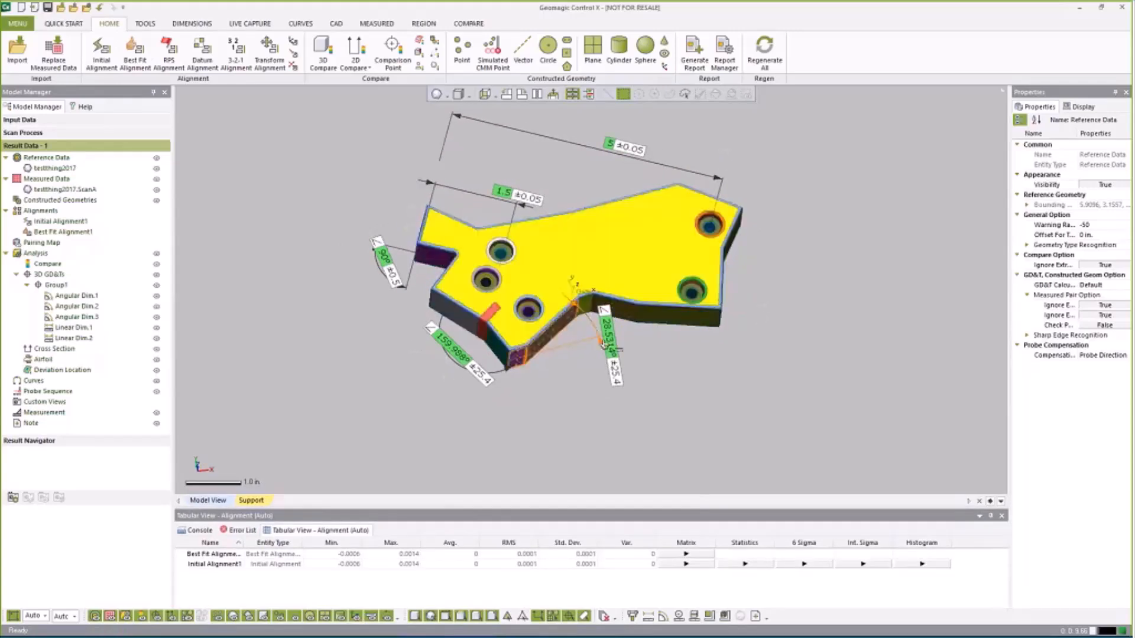
{"action": "right_click_drag", "start_coordinate": [686, 316], "coordinate": [575, 294]}
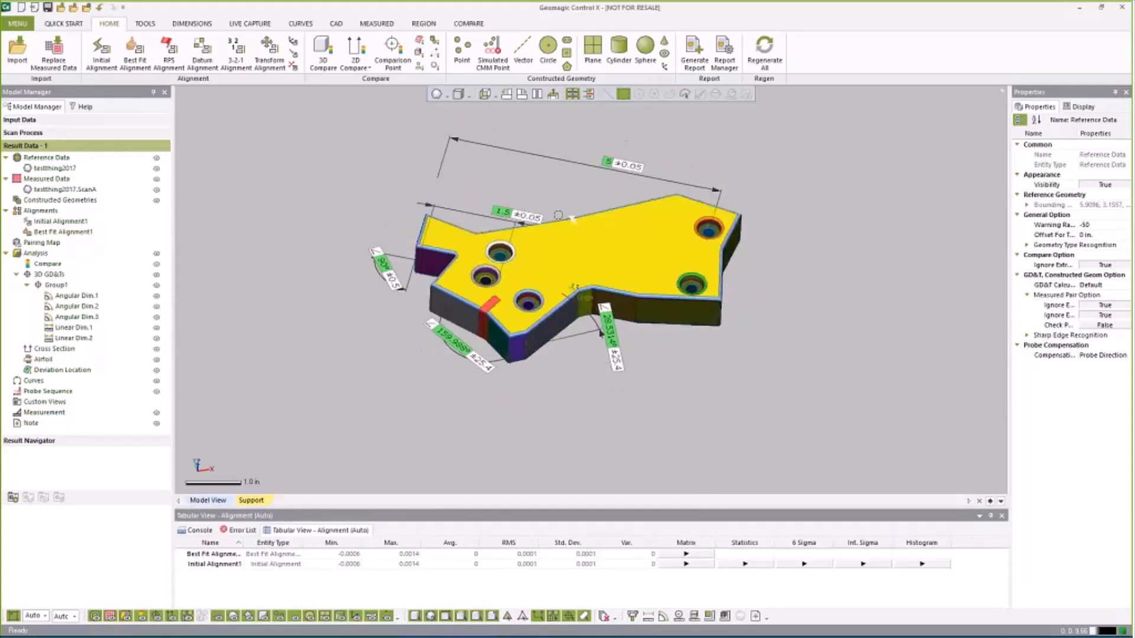
{"action": "right_click_drag", "start_coordinate": [566, 167], "coordinate": [547, 188], "text": "ctrl"}
{"action": "right_click_drag", "start_coordinate": [712, 133], "coordinate": [737, 159]}
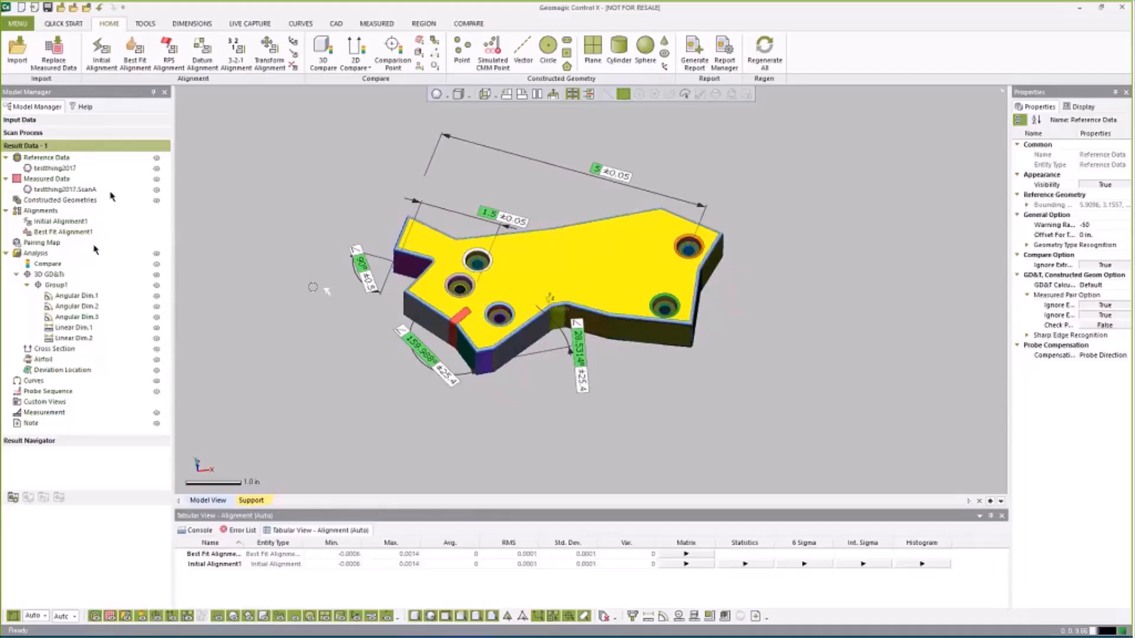
{"action": "right_click_drag", "start_coordinate": [313, 287], "coordinate": [343, 299]}
{"action": "right_click_drag", "start_coordinate": [493, 294], "coordinate": [520, 285], "text": "ctrl"}
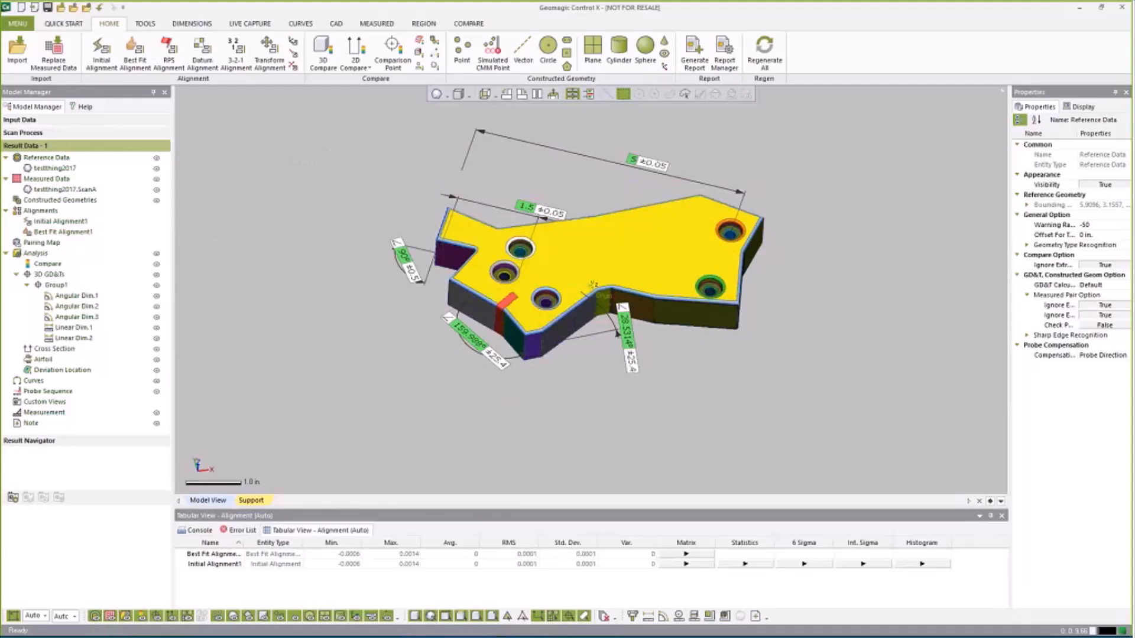
Duplicate Result Data - 1 and delete the testthing2017.ScanA mesh from the copy's measured data.
{"action": "right_click", "coordinate": [40, 147]}
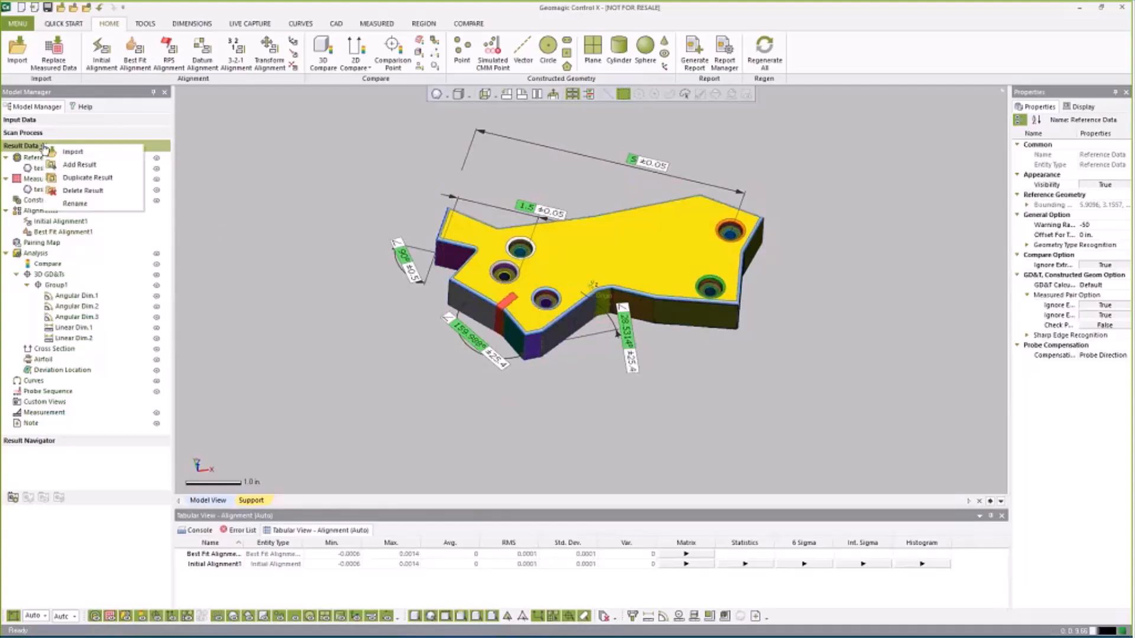
{"action": "left_click", "coordinate": [103, 179]}
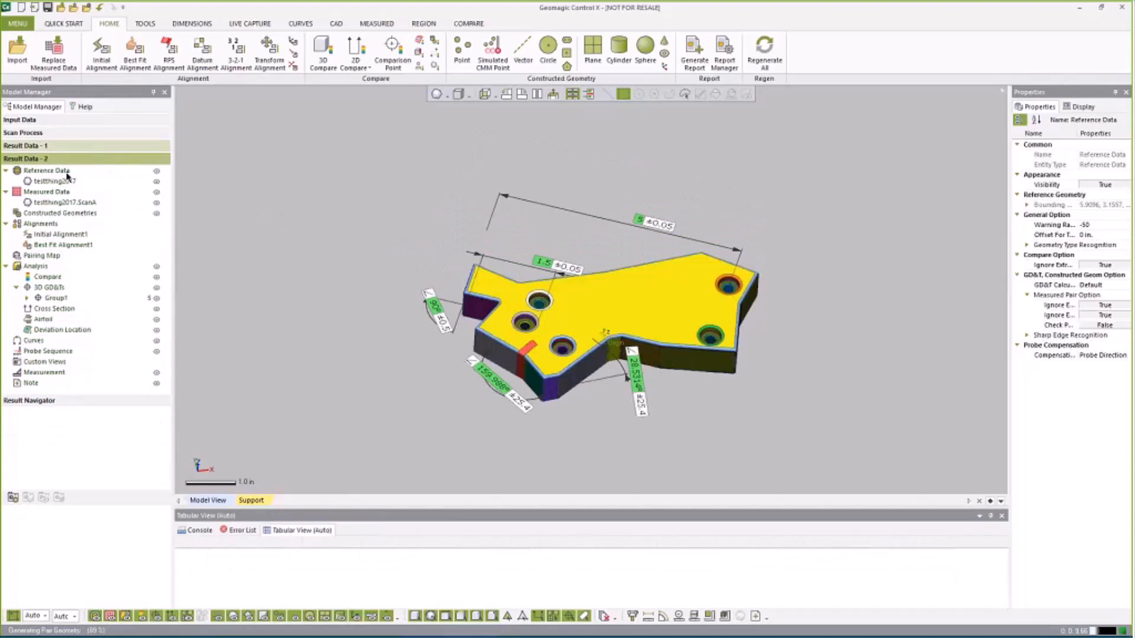
{"action": "left_click", "coordinate": [56, 202]}
{"action": "right_click", "coordinate": [57, 203]}
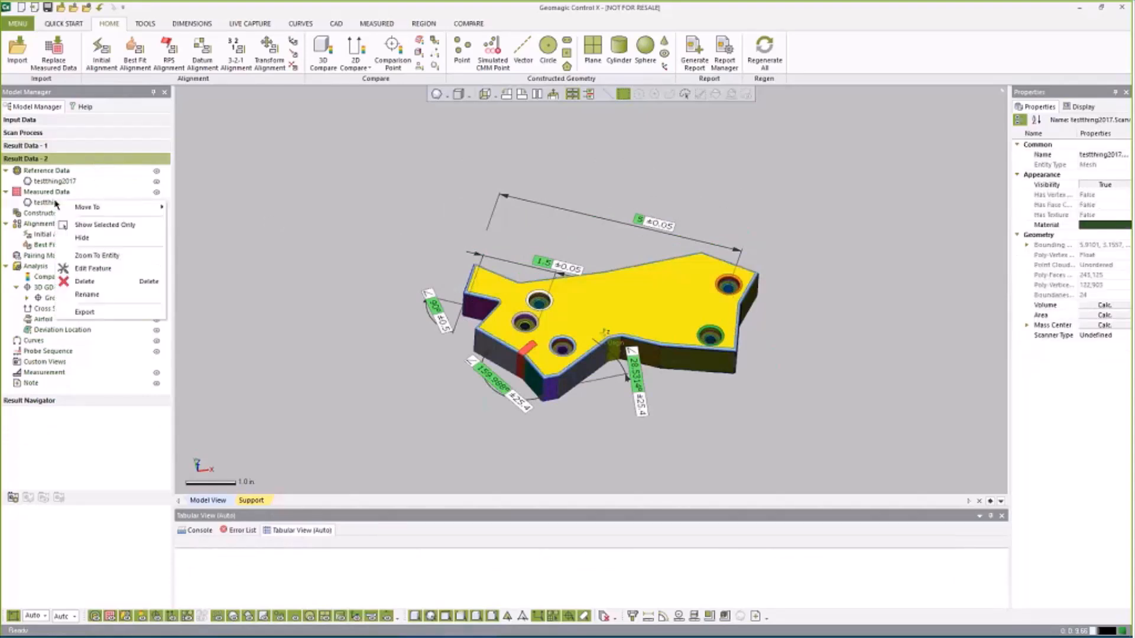
{"action": "left_click", "coordinate": [94, 282]}
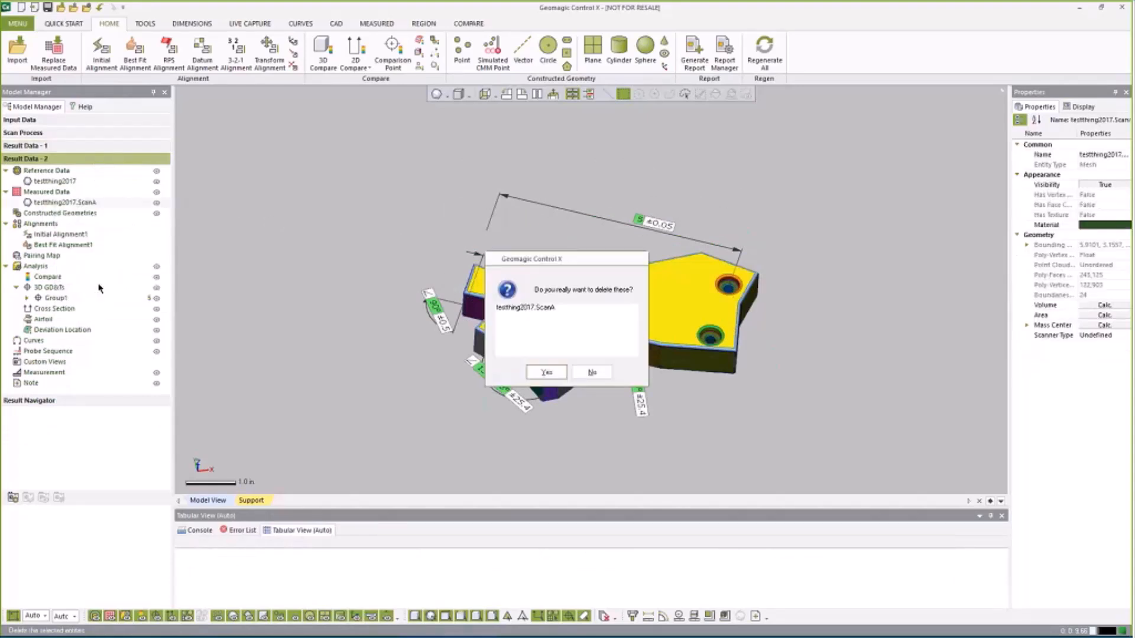
{"action": "left_click", "coordinate": [546, 372]}
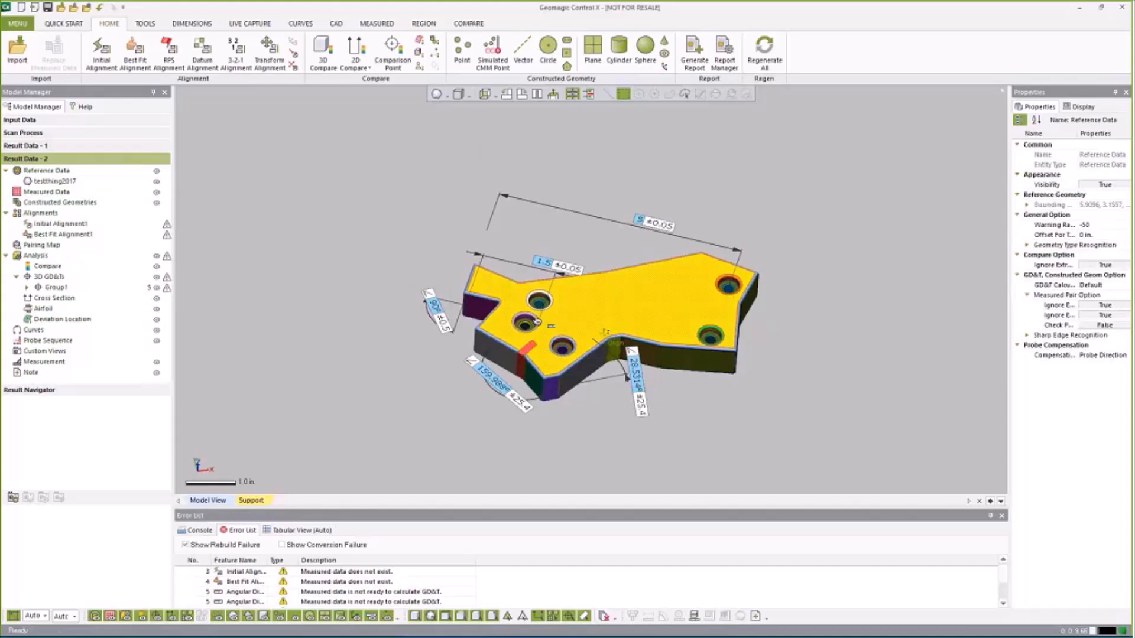
{"action": "right_click_drag", "start_coordinate": [572, 246], "coordinate": [559, 210]}
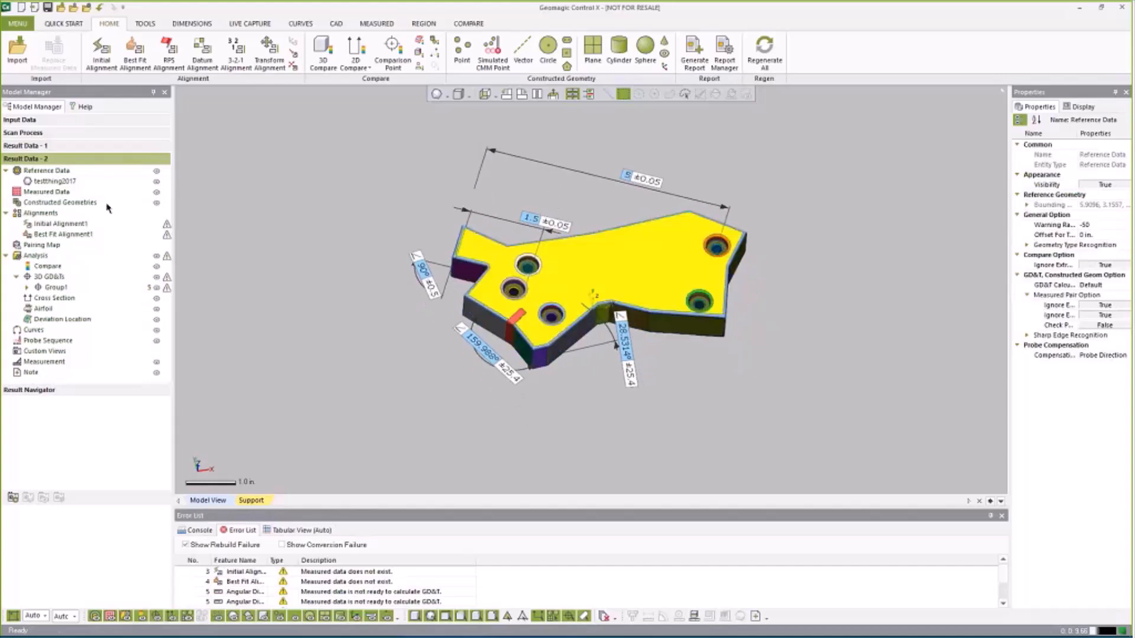
{"action": "left_click", "coordinate": [18, 53]}
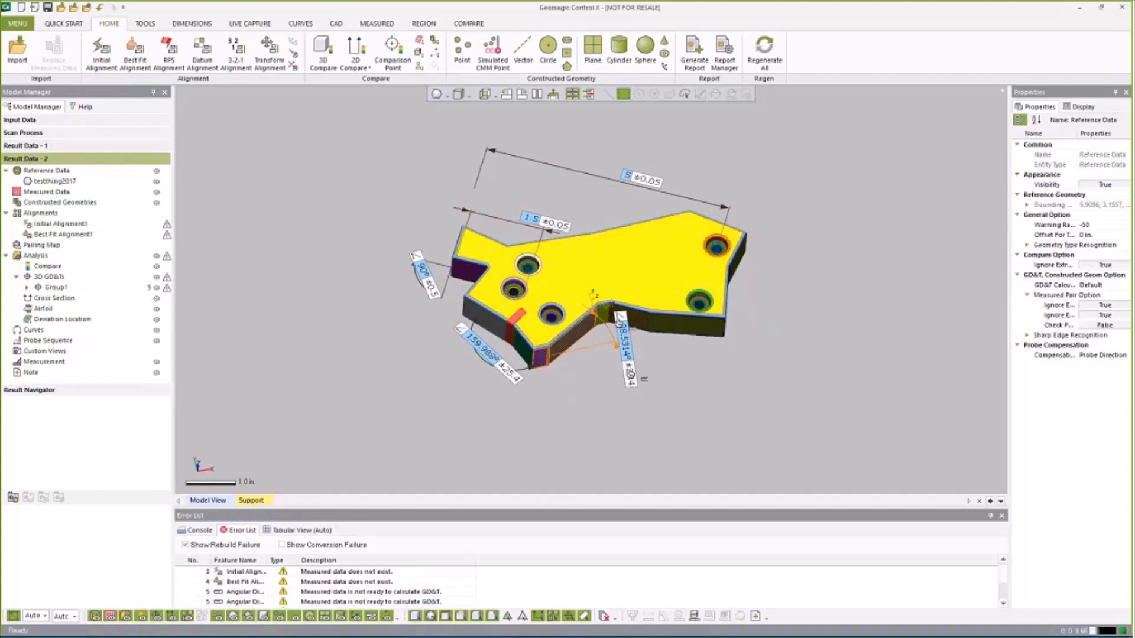
{"action": "mouse_move", "coordinate": [630, 375]}
{"action": "right_mouse_down"}
{"action": "mouse_move", "coordinate": [647, 348]}
{"action": "mouse_move", "coordinate": [617, 346]}
{"action": "mouse_move", "coordinate": [631, 370]}
{"action": "mouse_move", "coordinate": [618, 381]}
{"action": "right_mouse_up"}
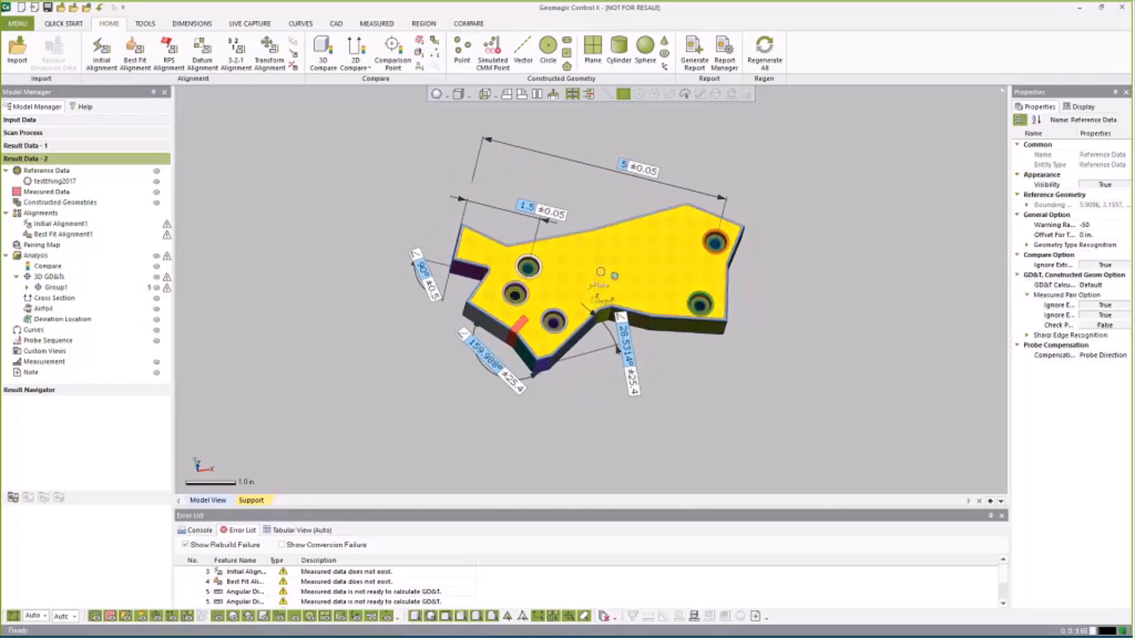
{"action": "right_click_drag", "start_coordinate": [600, 272], "coordinate": [590, 267]}
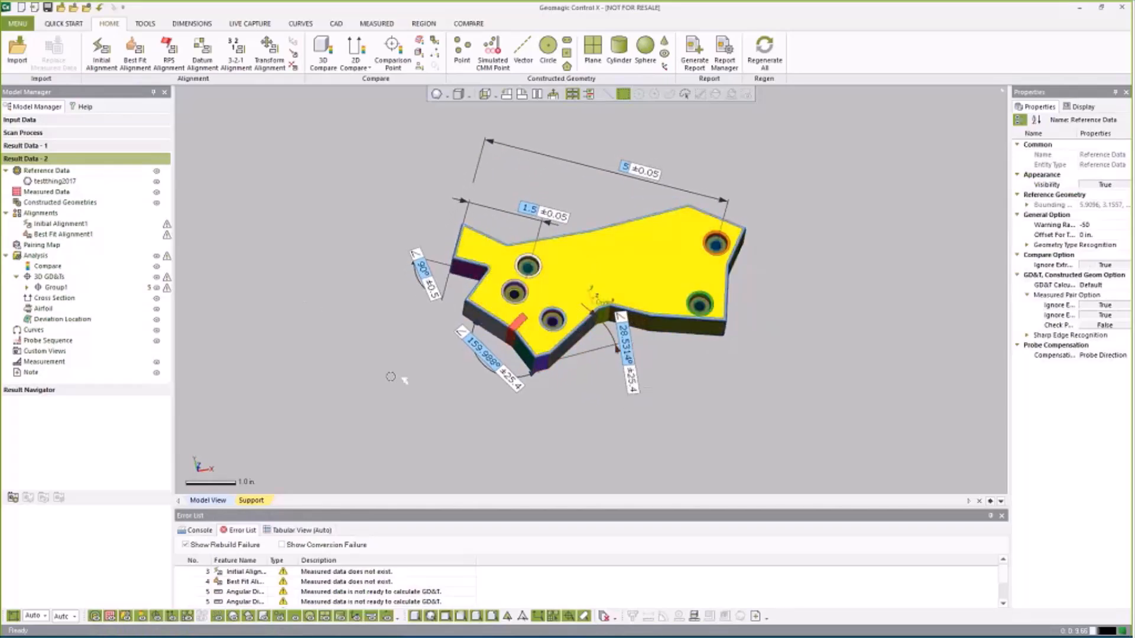
{"action": "right_click_drag", "start_coordinate": [427, 365], "coordinate": [501, 382]}
Edit Angular Dim.1 on the part, setting its reference angle to 160° and its tolerance to ±0.5.
{"action": "double_click", "coordinate": [488, 376]}
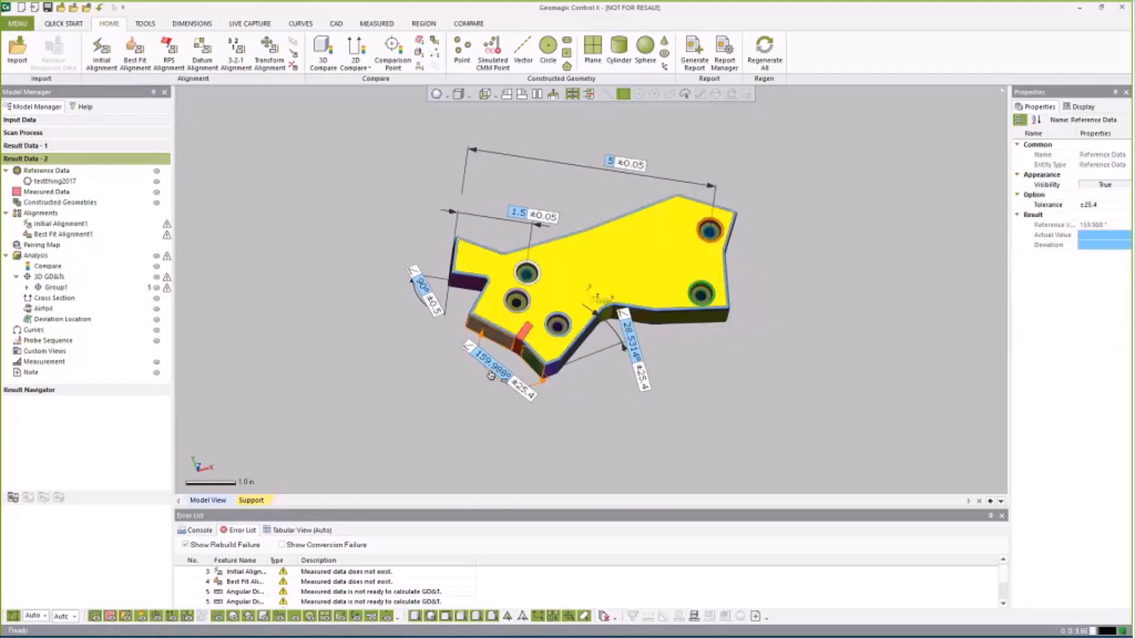
{"action": "double_click", "coordinate": [266, 199]}
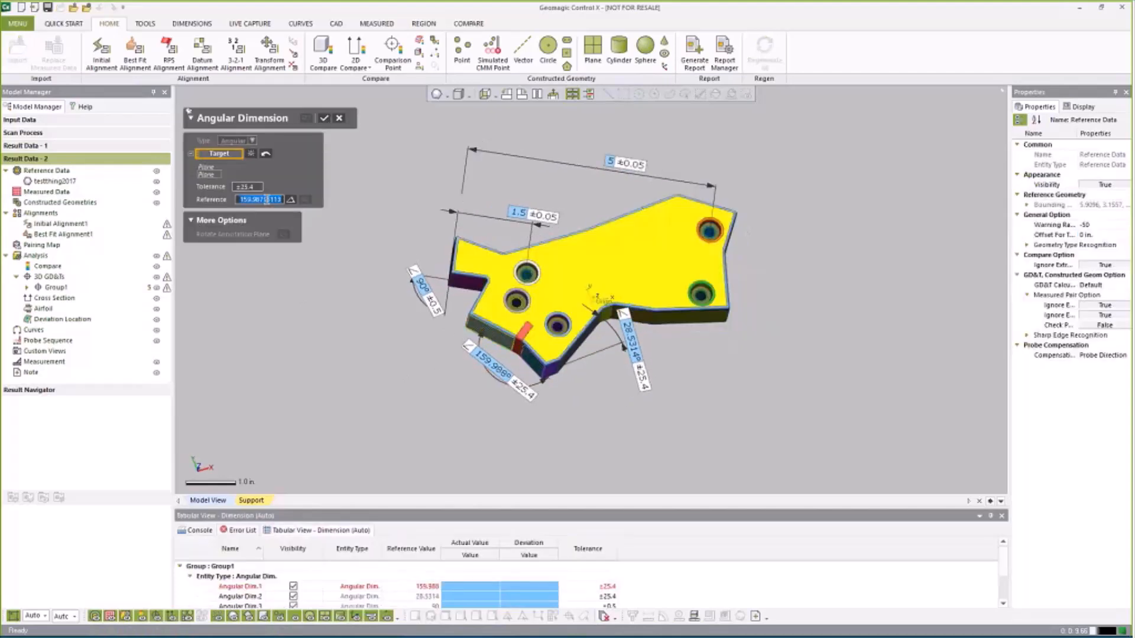
{"action": "type", "text": "160"}
{"action": "left_click", "coordinate": [244, 186]}
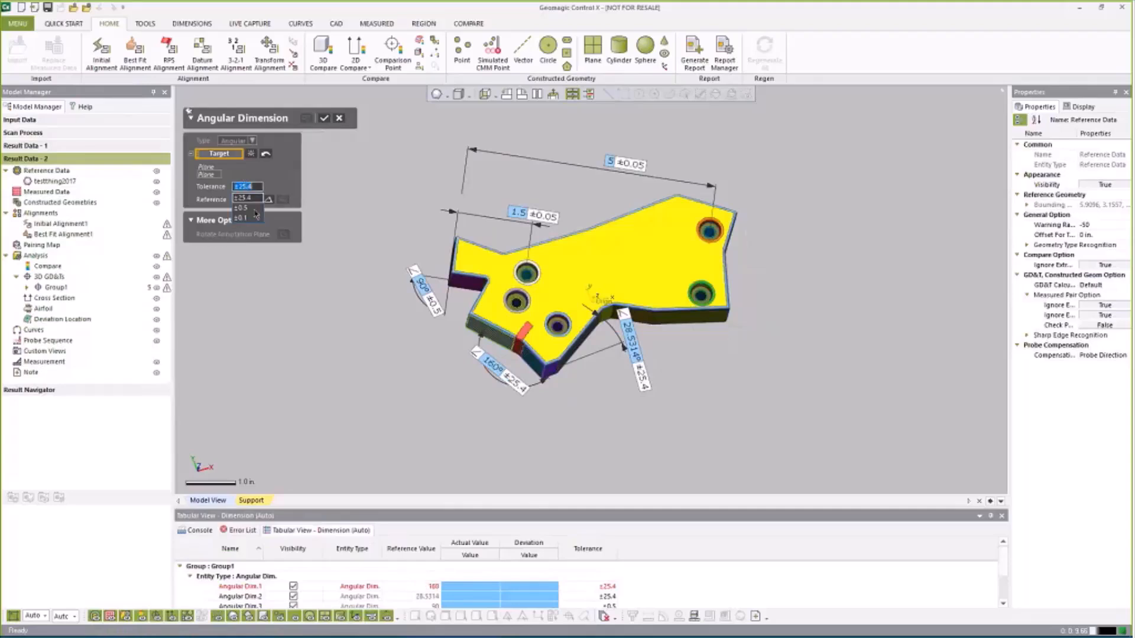
{"action": "left_click", "coordinate": [258, 208]}
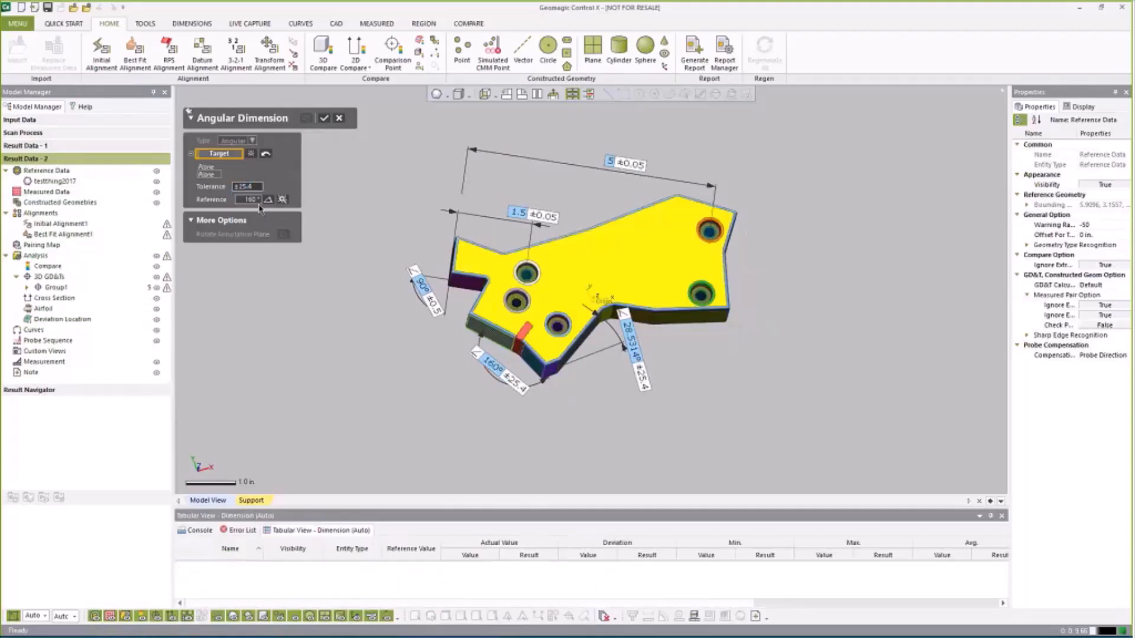
{"action": "left_click", "coordinate": [323, 118]}
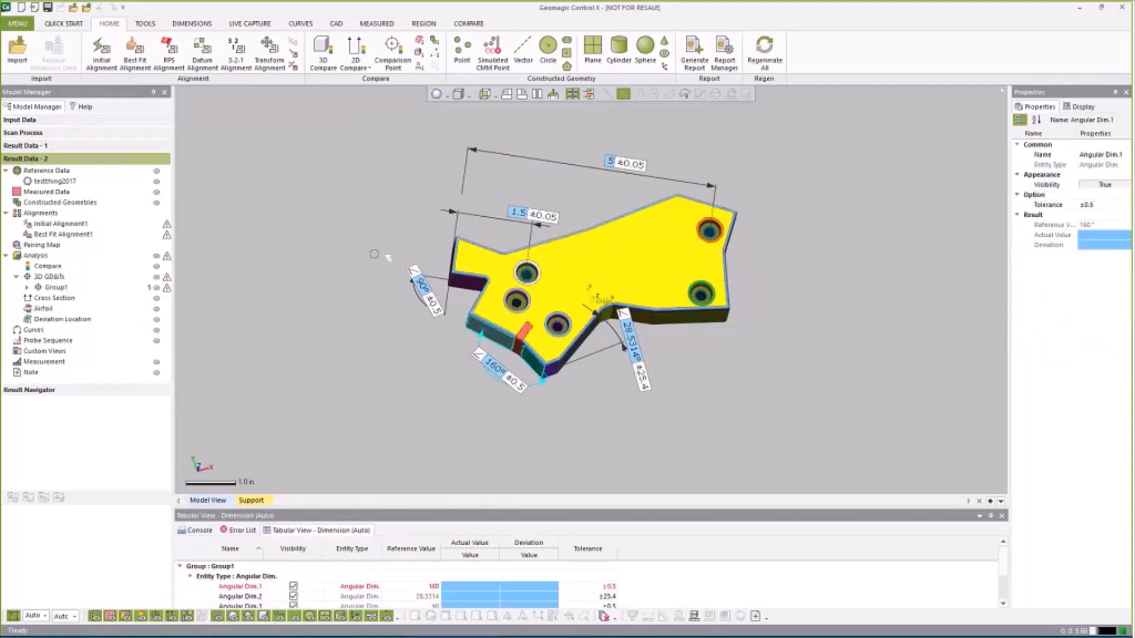
Edit Angular Dim.2 on the part, setting its reference angle to 28.5° and its tolerance to ±0.5.
{"action": "double_click", "coordinate": [632, 347]}
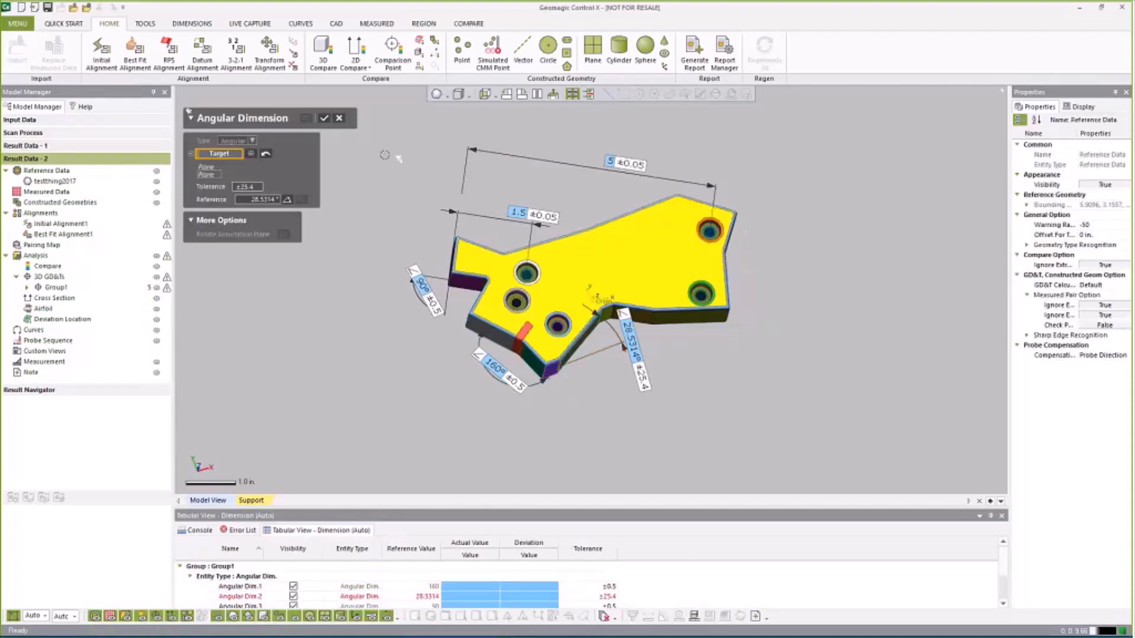
{"action": "left_click", "coordinate": [256, 201]}
{"action": "type", "text": "28.5"}
{"action": "key", "text": "Return"}
{"action": "left_click", "coordinate": [253, 188]}
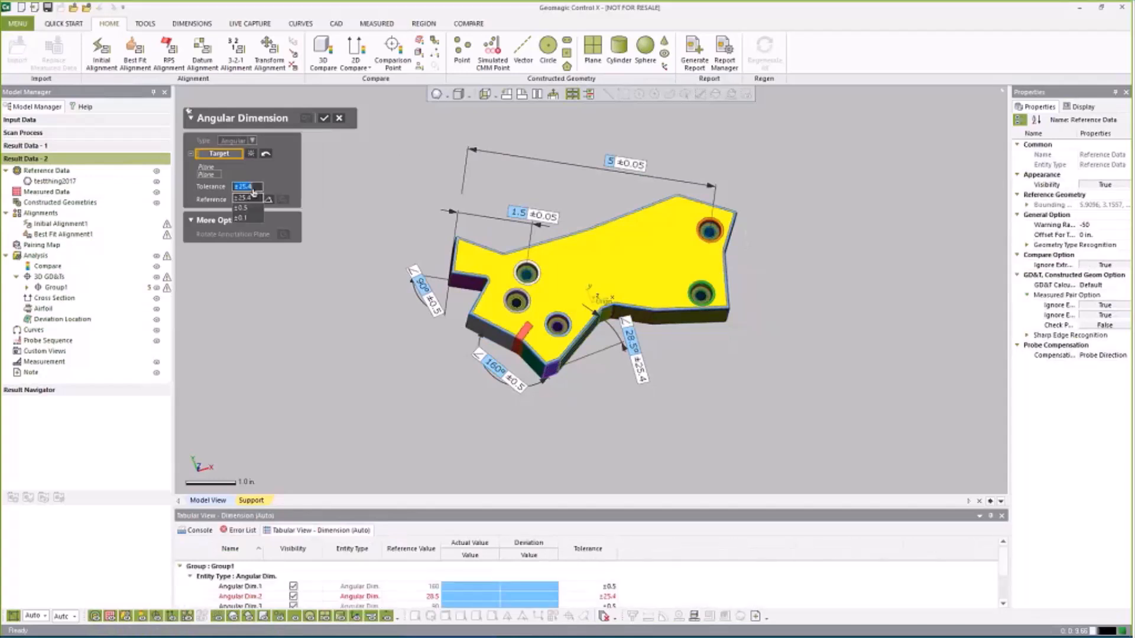
{"action": "left_click", "coordinate": [242, 208]}
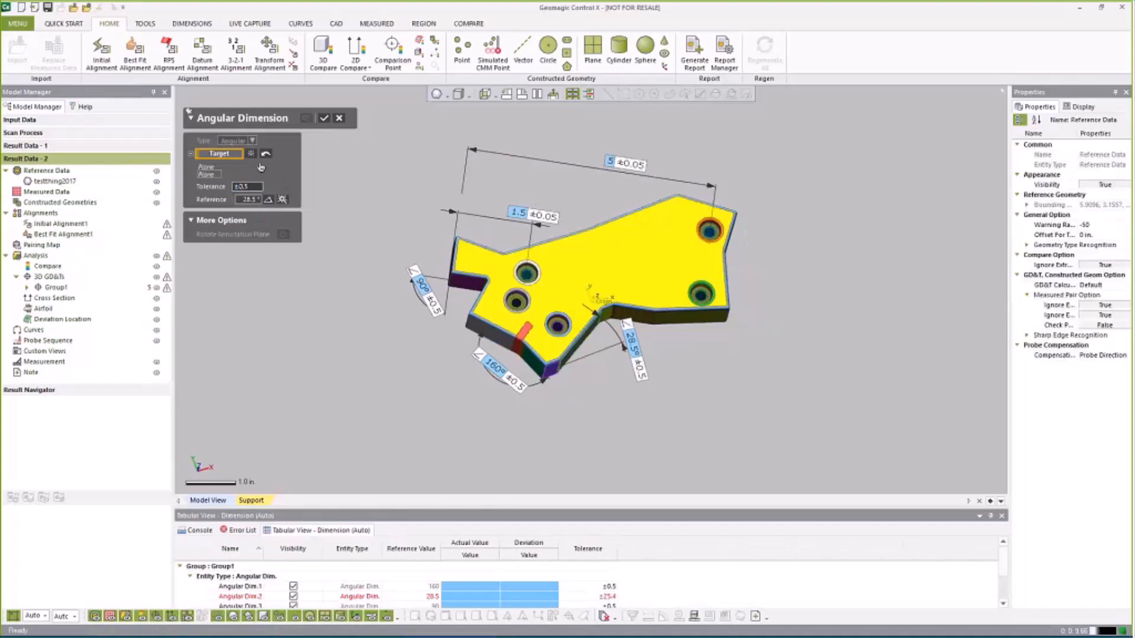
{"action": "left_click", "coordinate": [324, 118]}
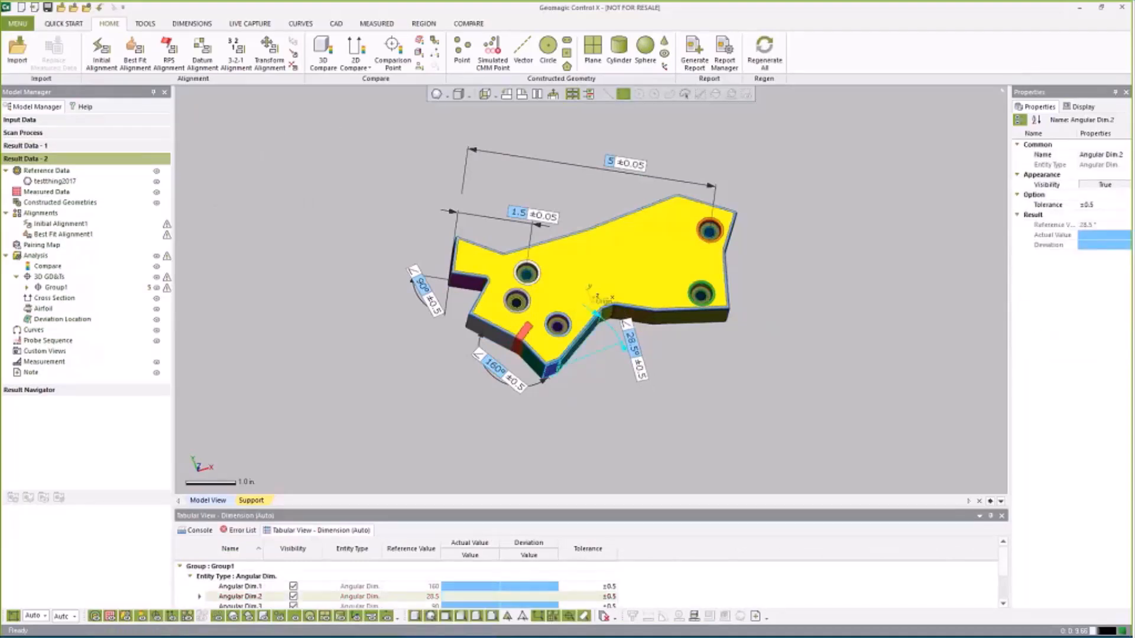
Review the reference and tolerance settings of Linear Dim.1 and Linear Dim.2, leaving each without changes.
{"action": "left_click", "coordinate": [514, 216]}
{"action": "double_click", "coordinate": [514, 217]}
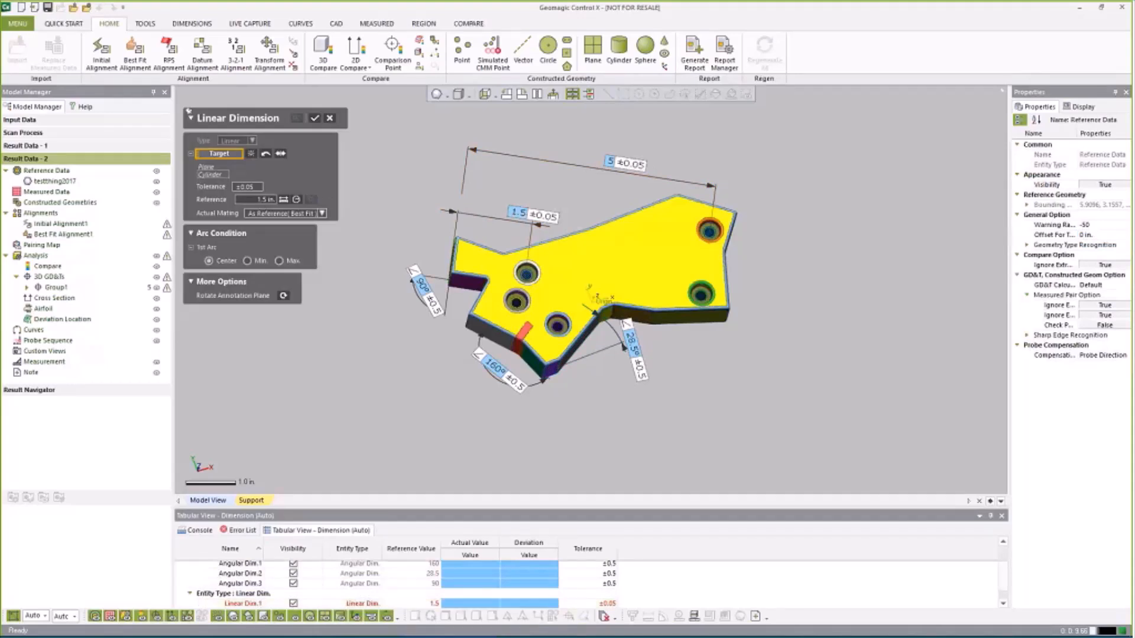
{"action": "left_click", "coordinate": [330, 118]}
{"action": "double_click", "coordinate": [623, 162]}
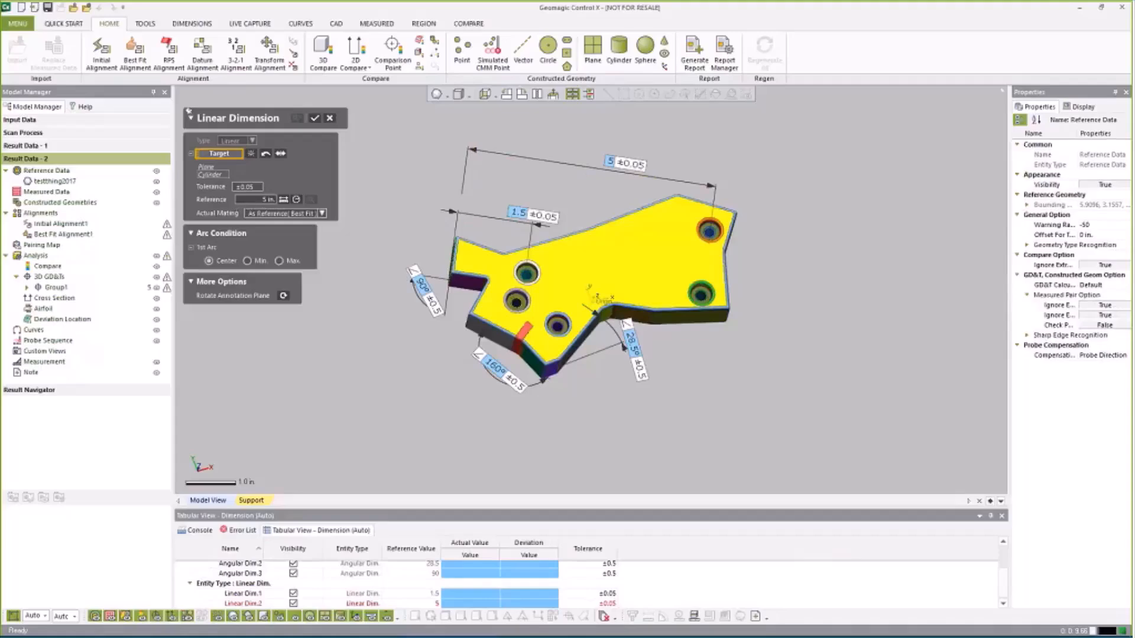
{"action": "left_click", "coordinate": [330, 118]}
{"action": "mouse_move", "coordinate": [361, 199]}
{"action": "right_mouse_down"}
{"action": "mouse_move", "coordinate": [451, 196]}
{"action": "mouse_move", "coordinate": [586, 220]}
{"action": "mouse_move", "coordinate": [537, 214]}
{"action": "right_mouse_up"}
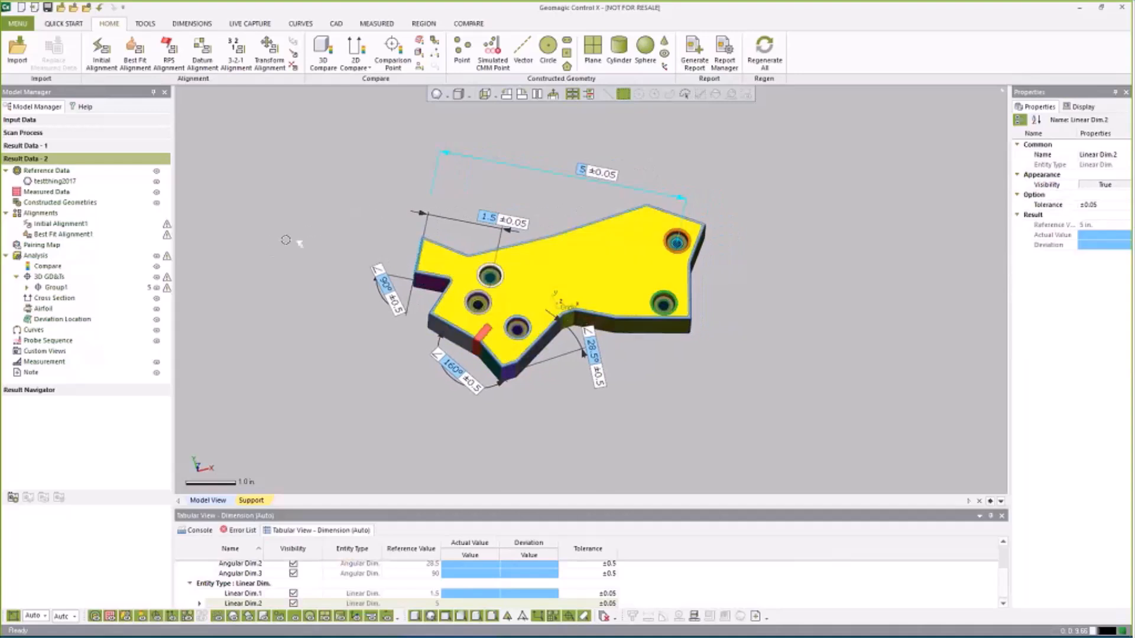
{"action": "right_click_drag", "start_coordinate": [438, 248], "coordinate": [439, 243]}
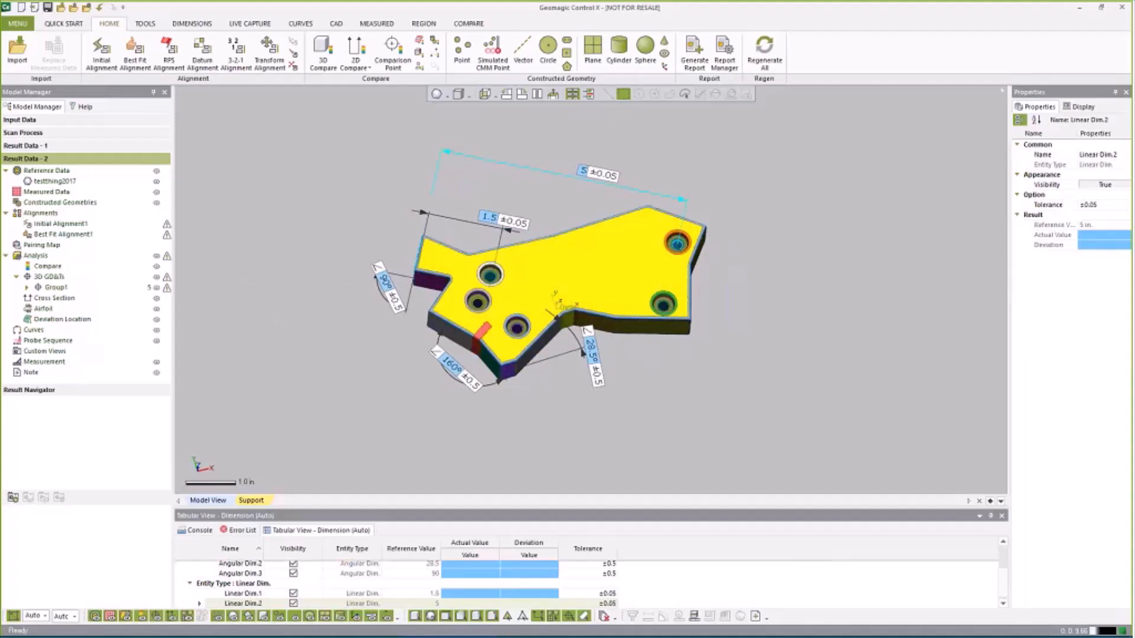
Import the testthing2017.stl scan from the Parts folder into Result Data - 2 and rebuild its alignments and dimensions.
{"action": "left_click", "coordinate": [18, 50]}
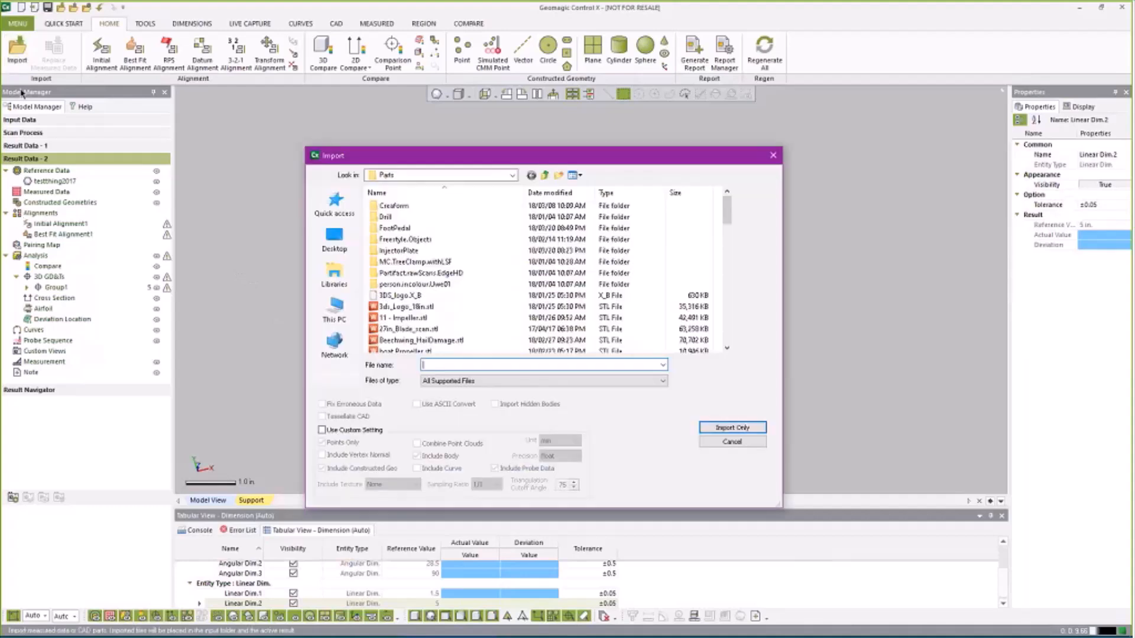
{"action": "scroll", "coordinate": [438, 325], "scroll_direction": "down", "scroll_amount": 12}
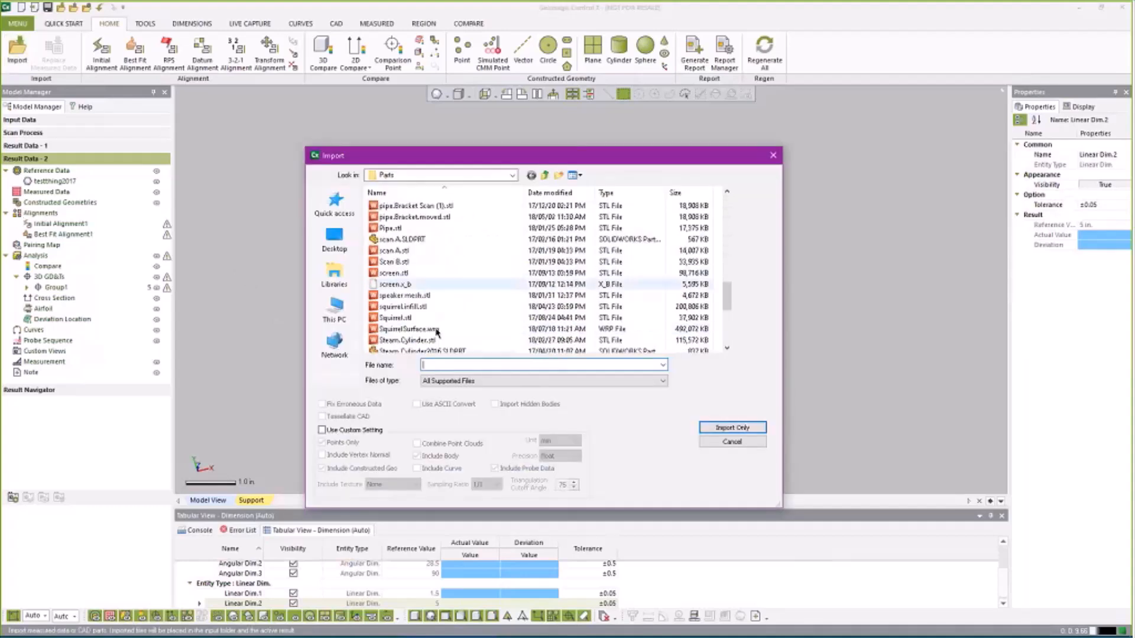
{"action": "scroll", "coordinate": [438, 332], "scroll_direction": "down", "scroll_amount": 5}
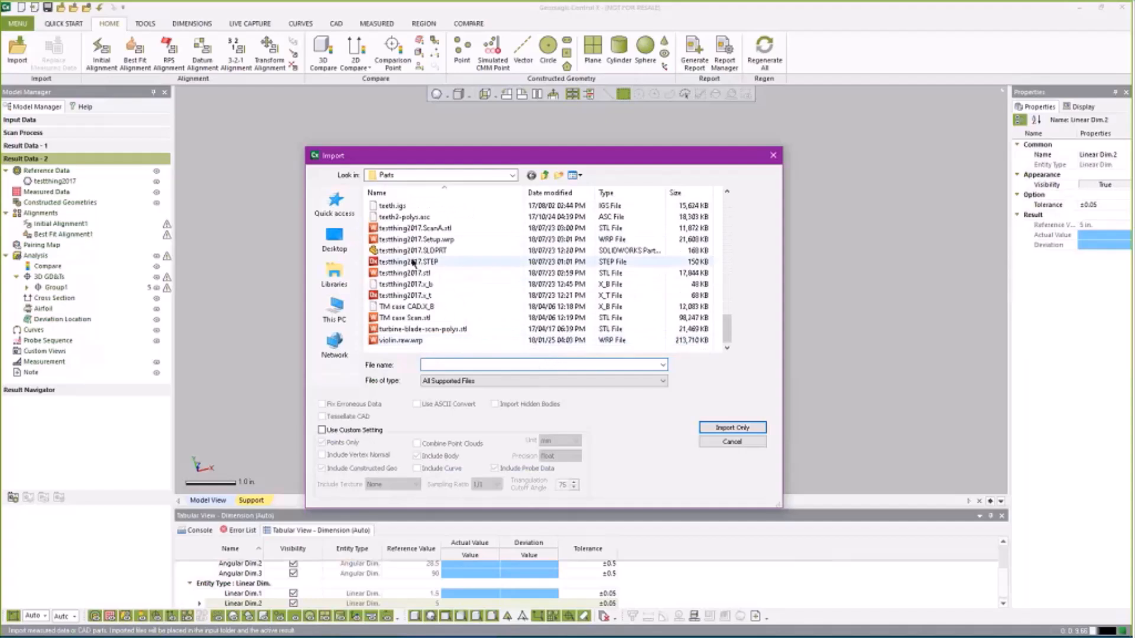
{"action": "left_click", "coordinate": [405, 272]}
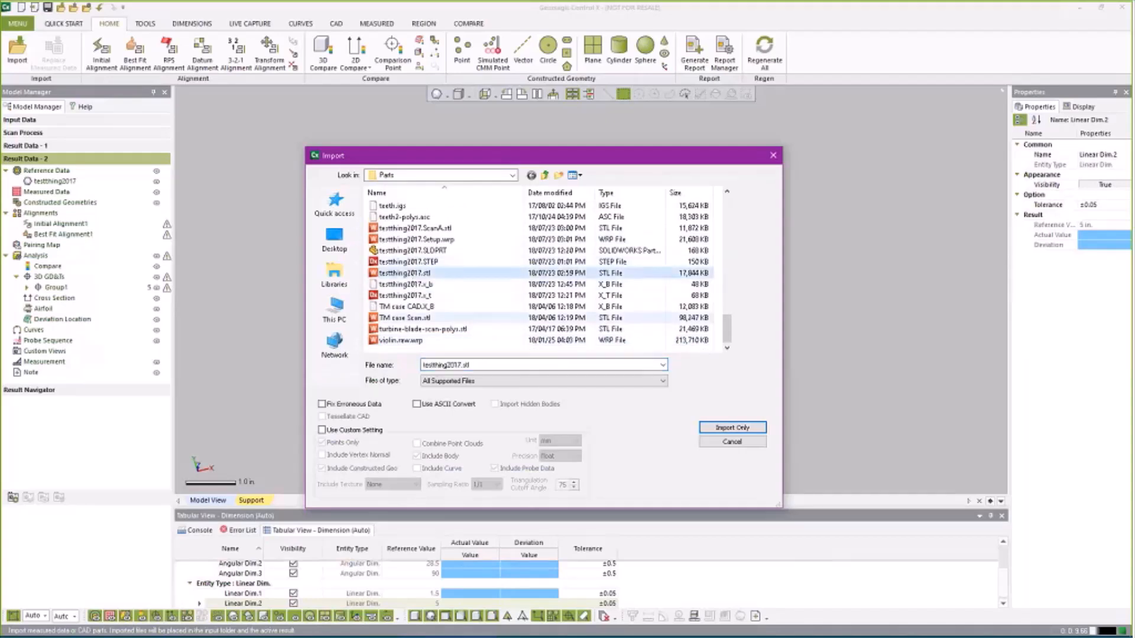
{"action": "left_click", "coordinate": [733, 440]}
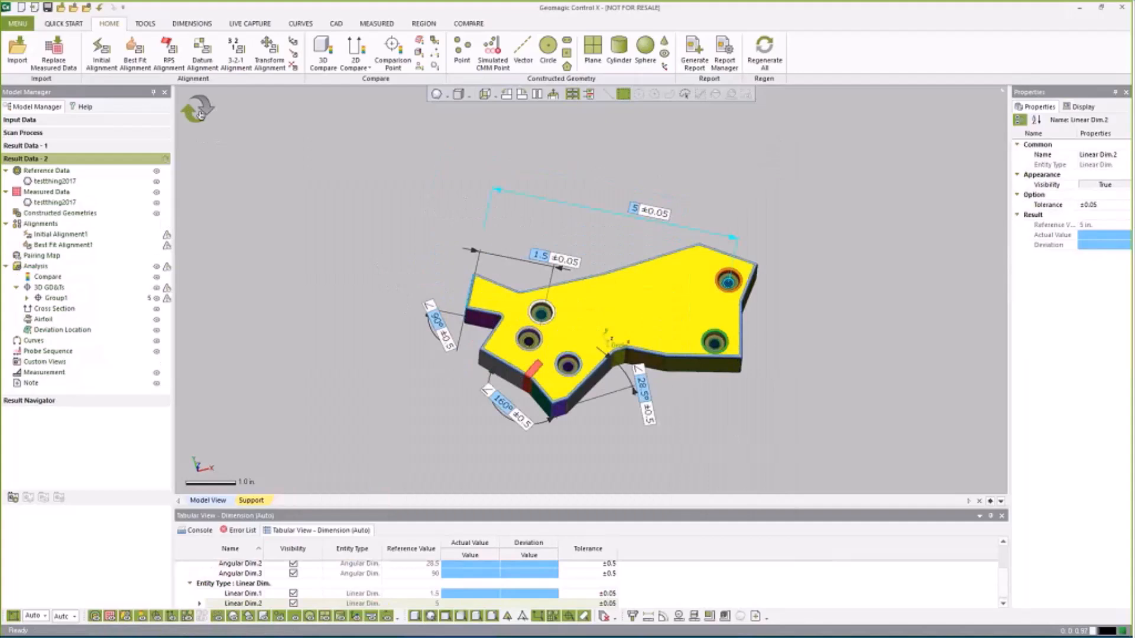
{"action": "left_click", "coordinate": [199, 112]}
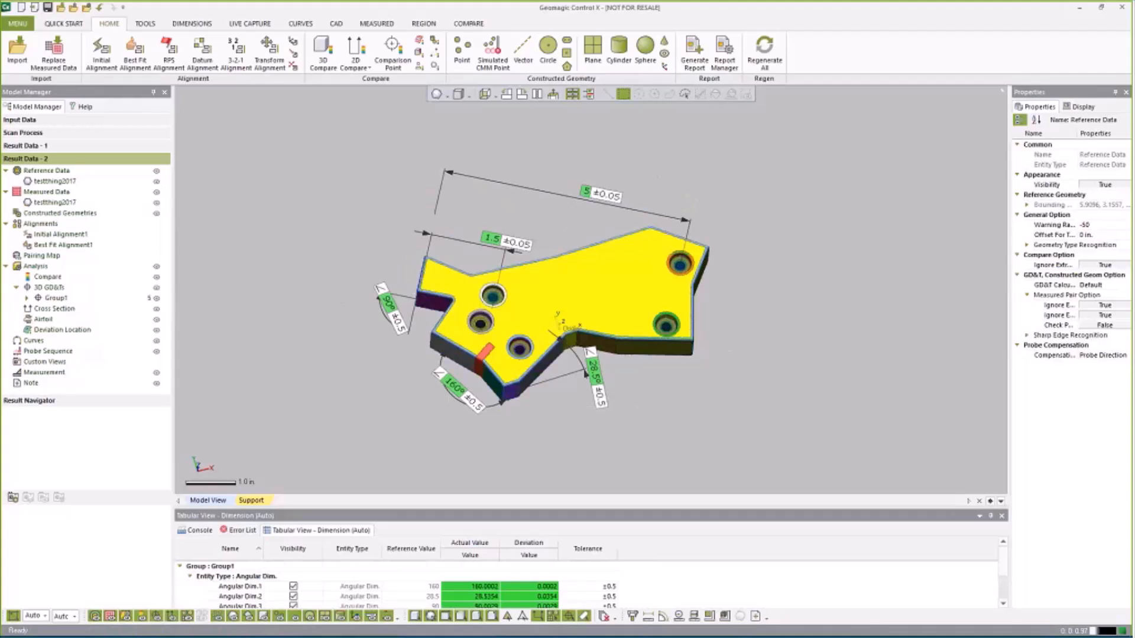
Enlarge the dimension table, expand Group1, and examine the actual values and deviations against the dimensions on the part.
{"action": "left_click_drag", "start_coordinate": [478, 508], "coordinate": [479, 433]}
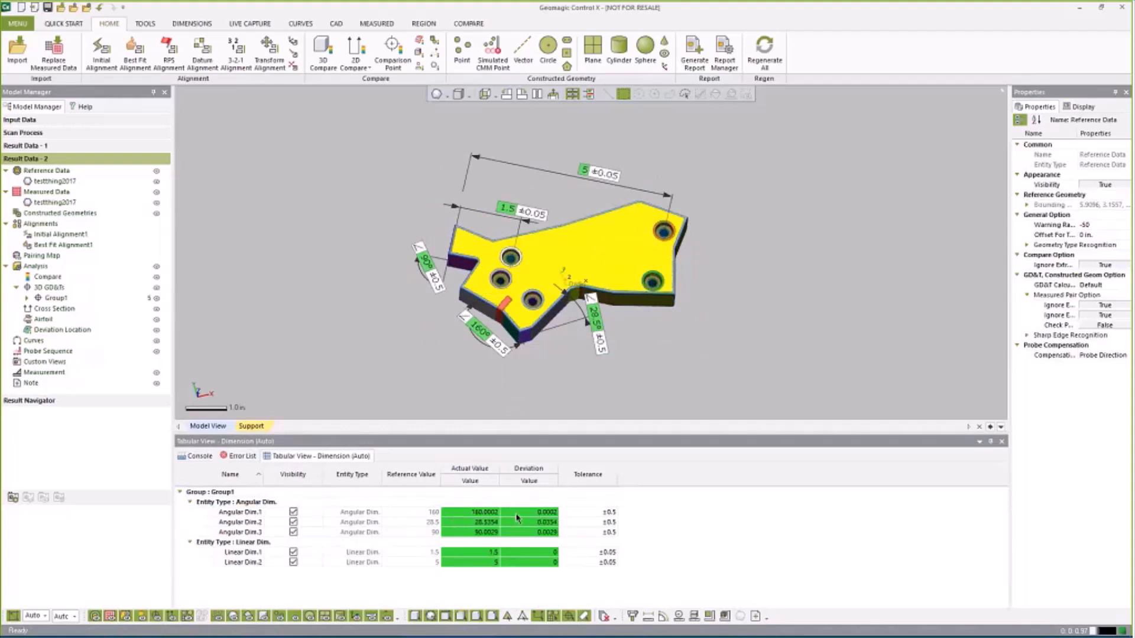
{"action": "left_click", "coordinate": [418, 269]}
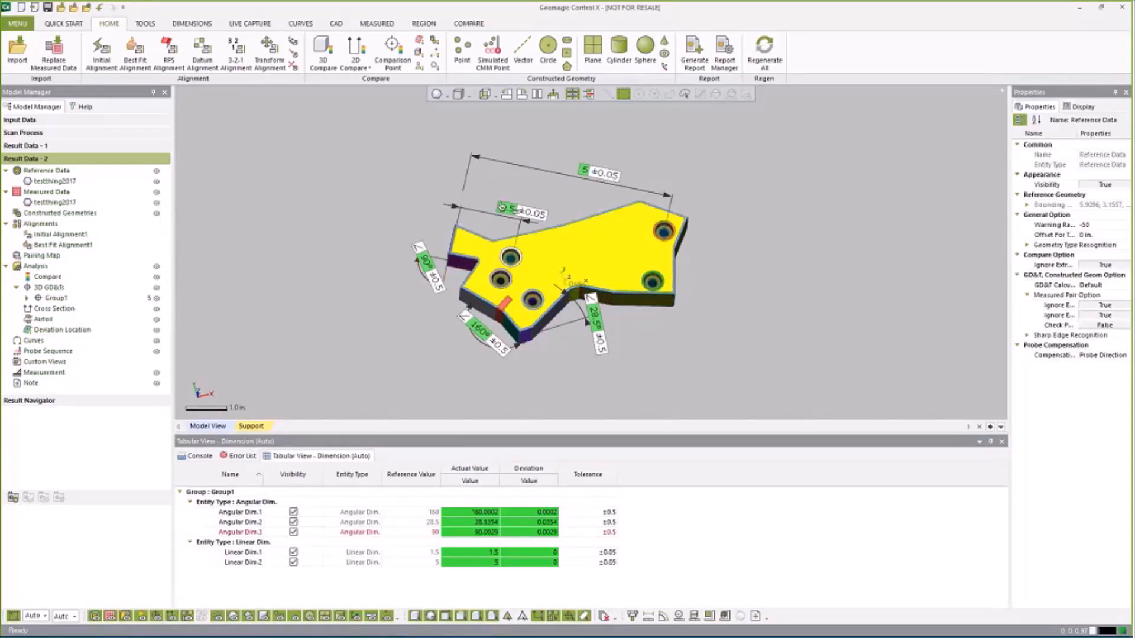
{"action": "left_click", "coordinate": [545, 338]}
{"action": "right_click_drag", "start_coordinate": [363, 260], "coordinate": [366, 274]}
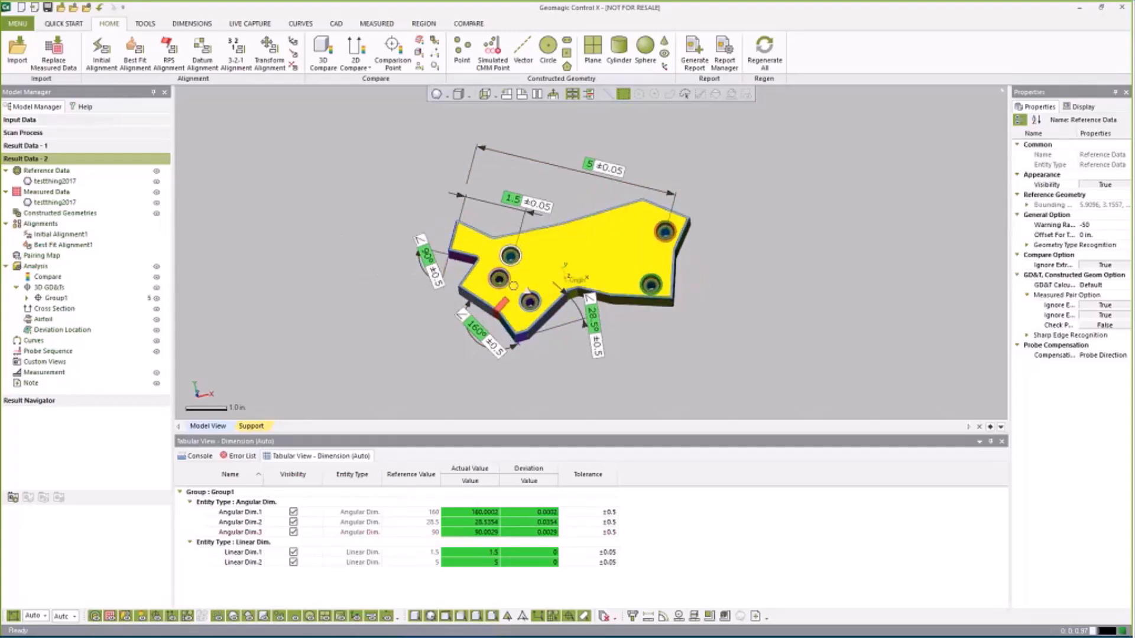
{"action": "left_click", "coordinate": [588, 281]}
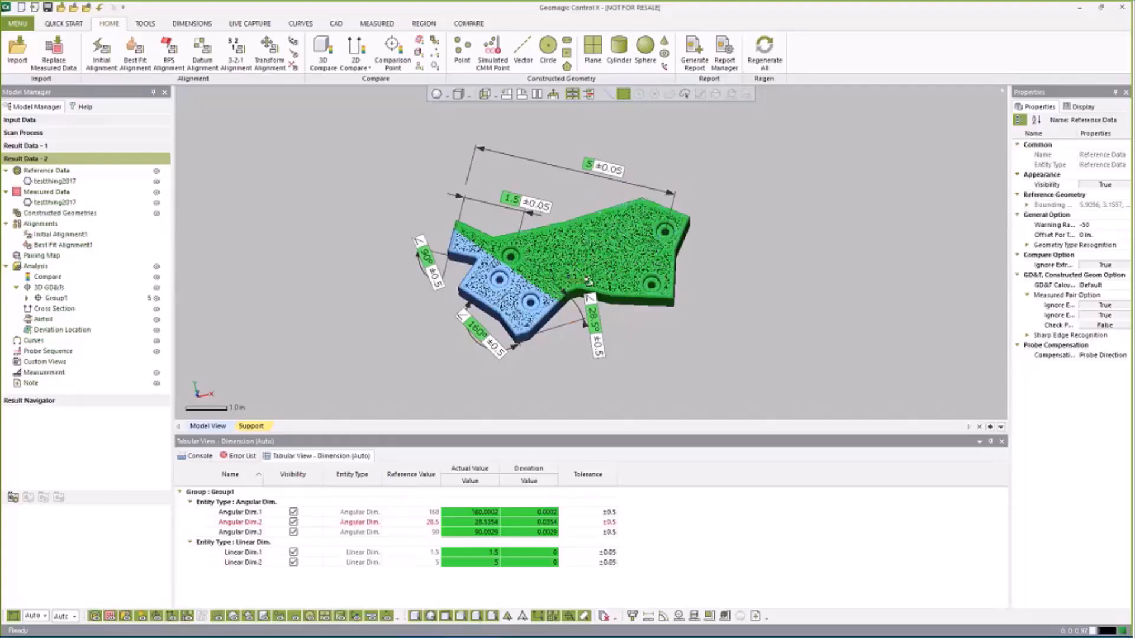
{"action": "right_click_drag", "start_coordinate": [588, 282], "coordinate": [590, 270]}
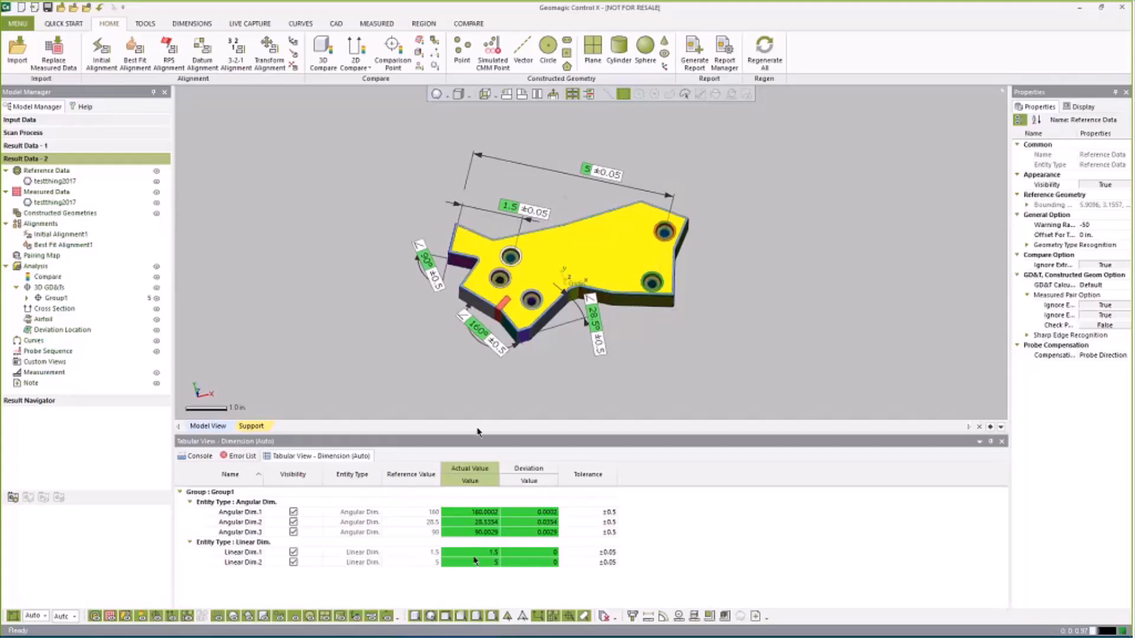
{"action": "right_click_drag", "start_coordinate": [613, 359], "coordinate": [617, 351]}
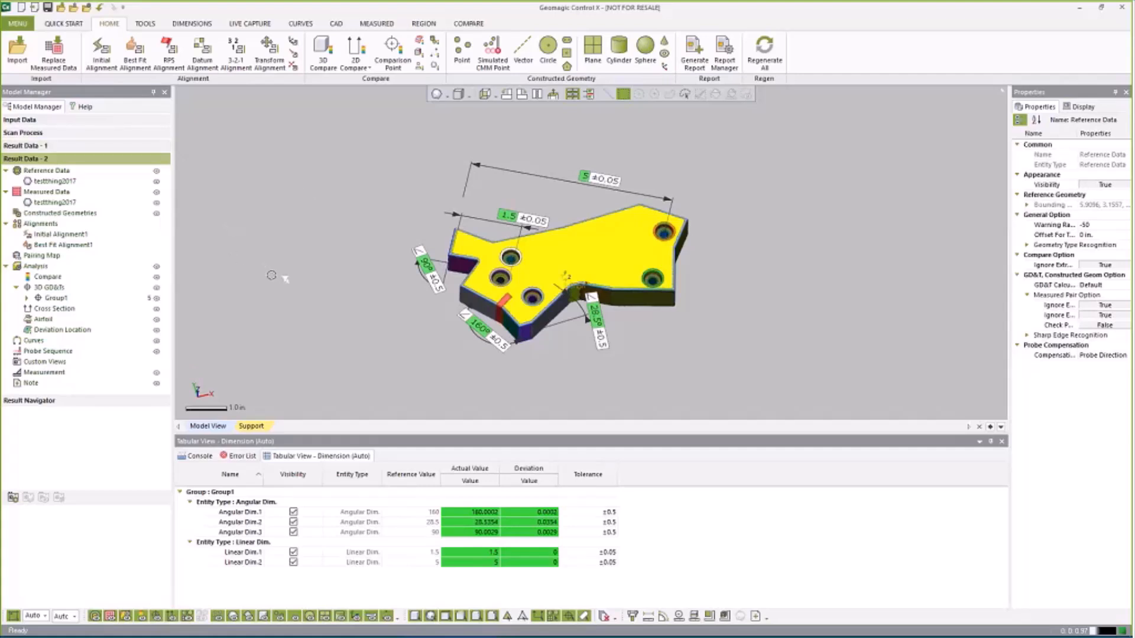
{"action": "left_click", "coordinate": [26, 298]}
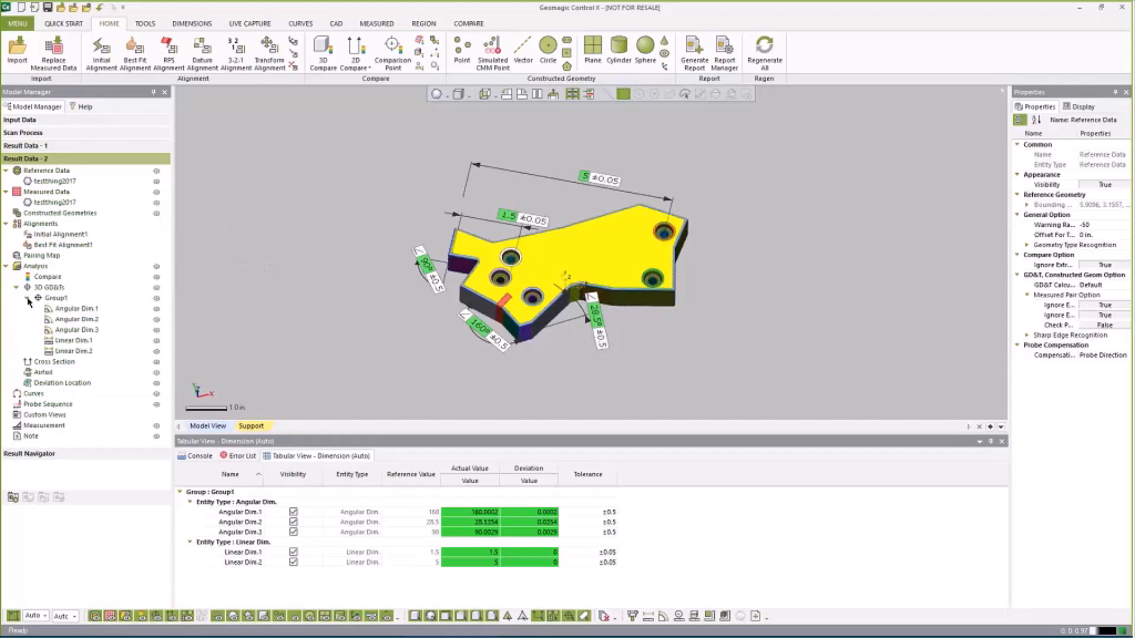
{"action": "right_click_drag", "start_coordinate": [508, 296], "coordinate": [511, 305]}
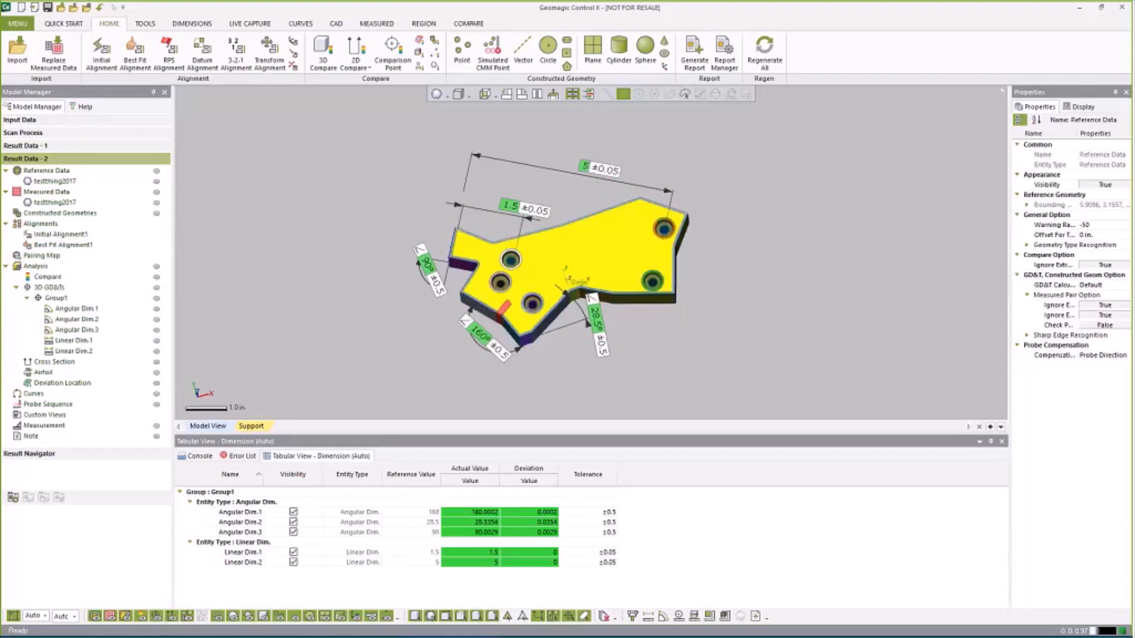
{"action": "right_click_drag", "start_coordinate": [571, 184], "coordinate": [578, 172]}
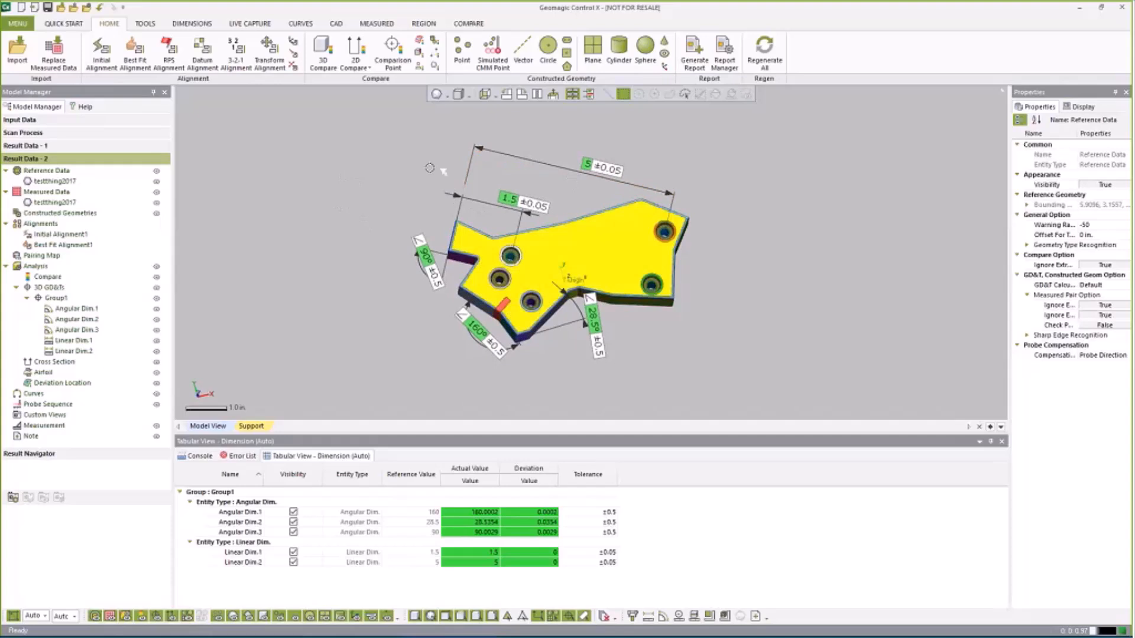
{"action": "right_click_drag", "start_coordinate": [588, 240], "coordinate": [577, 220]}
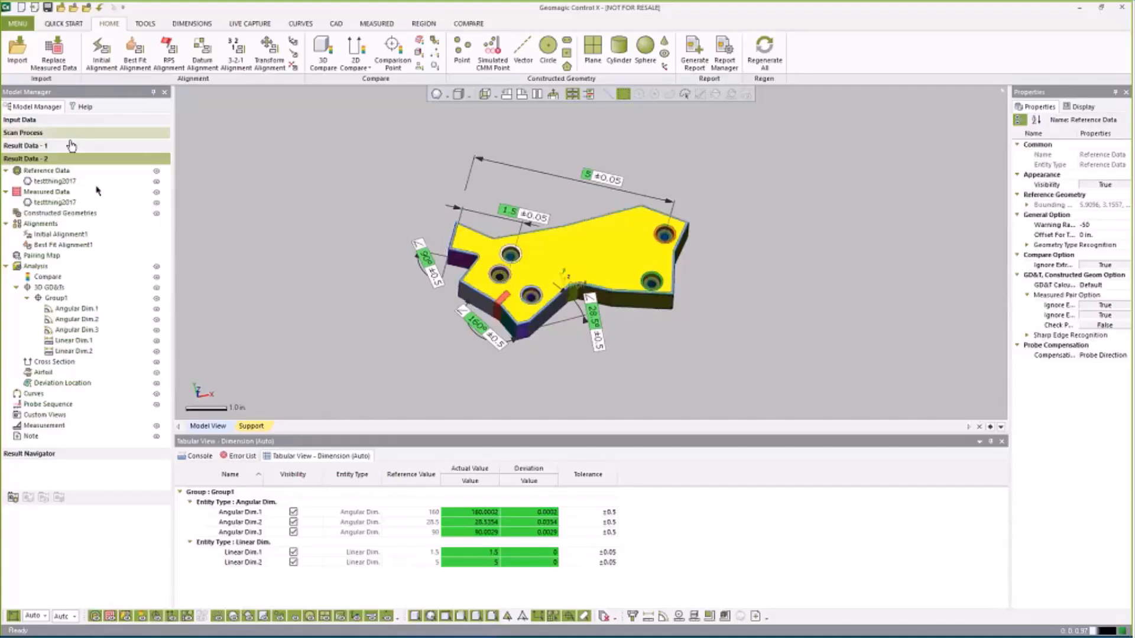
Activate Result Data - 1 and view the Replace Measured Data options, closing them without choosing a file.
{"action": "left_click", "coordinate": [71, 147]}
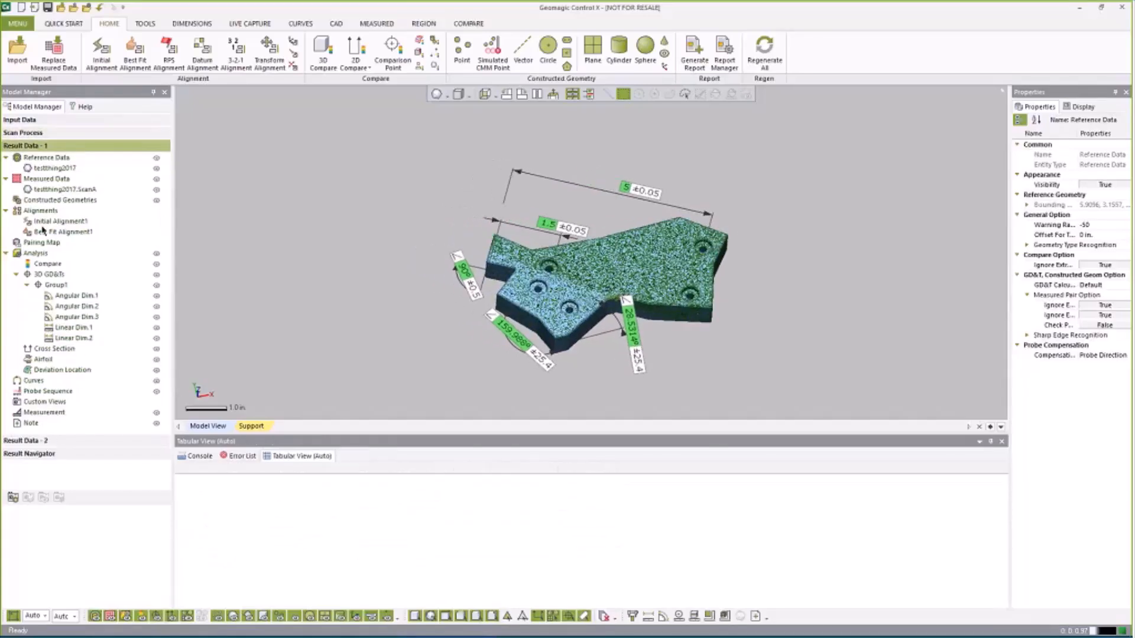
{"action": "left_click", "coordinate": [61, 62]}
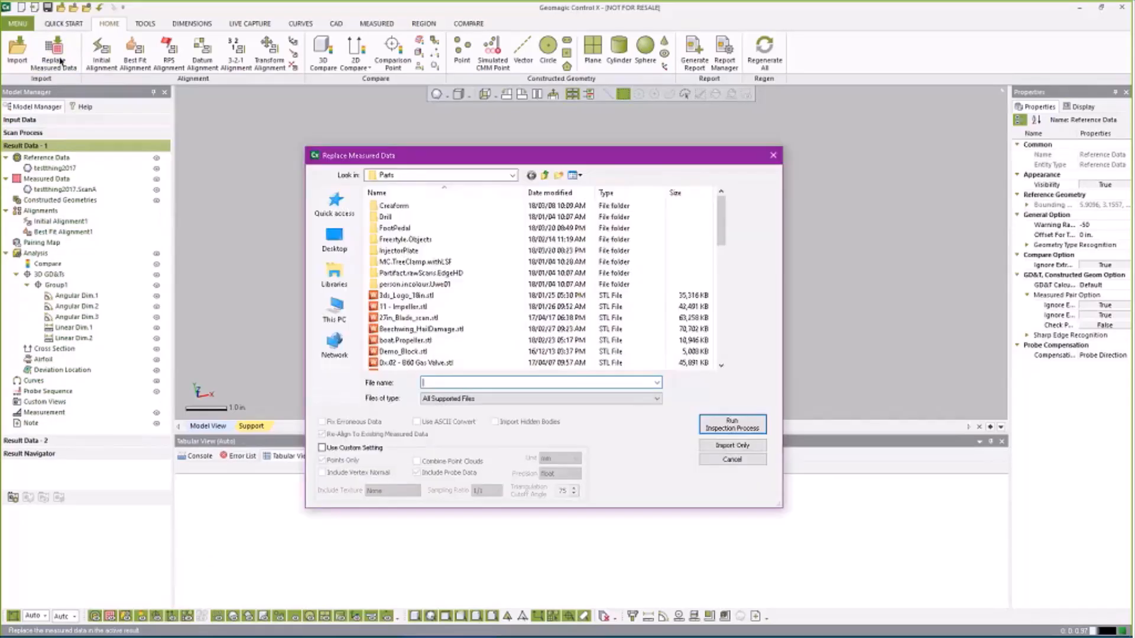
{"action": "left_click", "coordinate": [733, 460]}
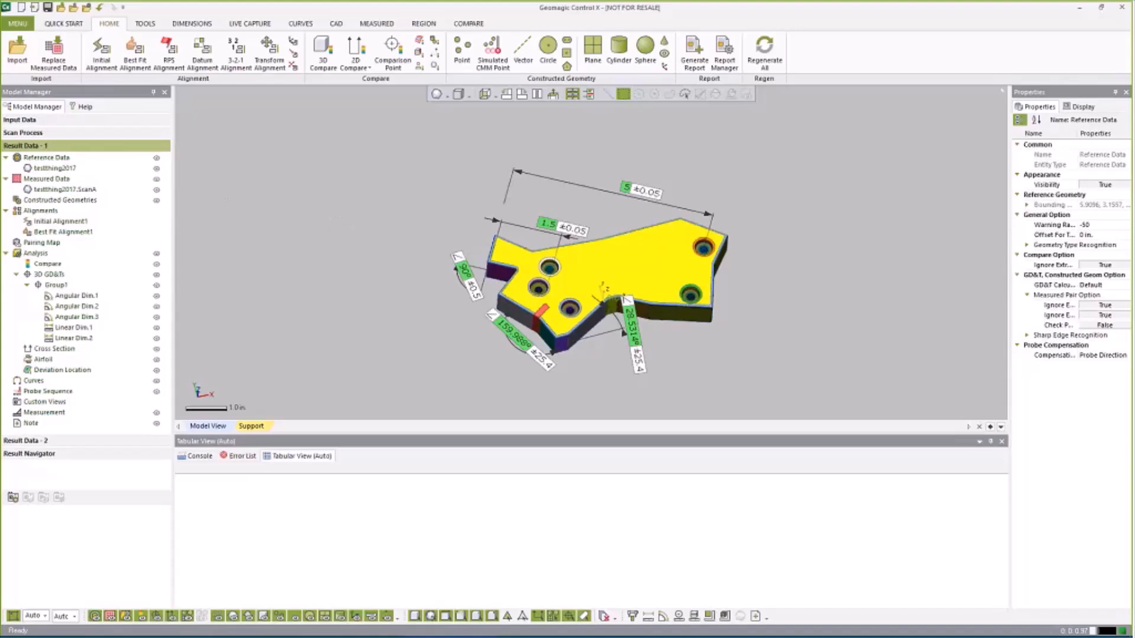
{"action": "right_click_drag", "start_coordinate": [647, 178], "coordinate": [718, 218]}
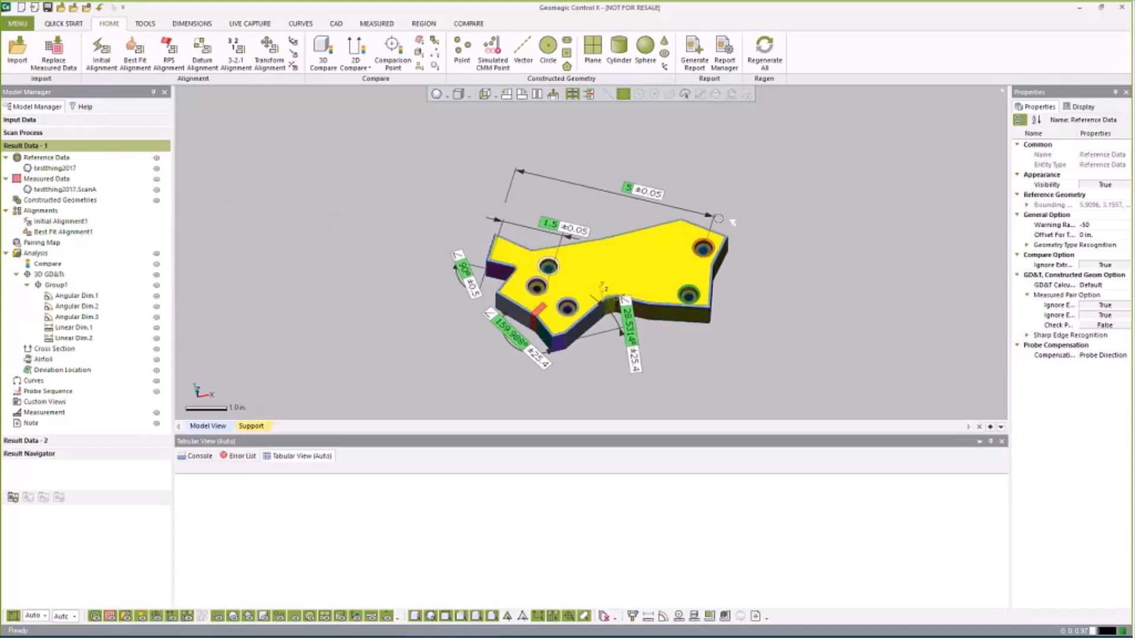